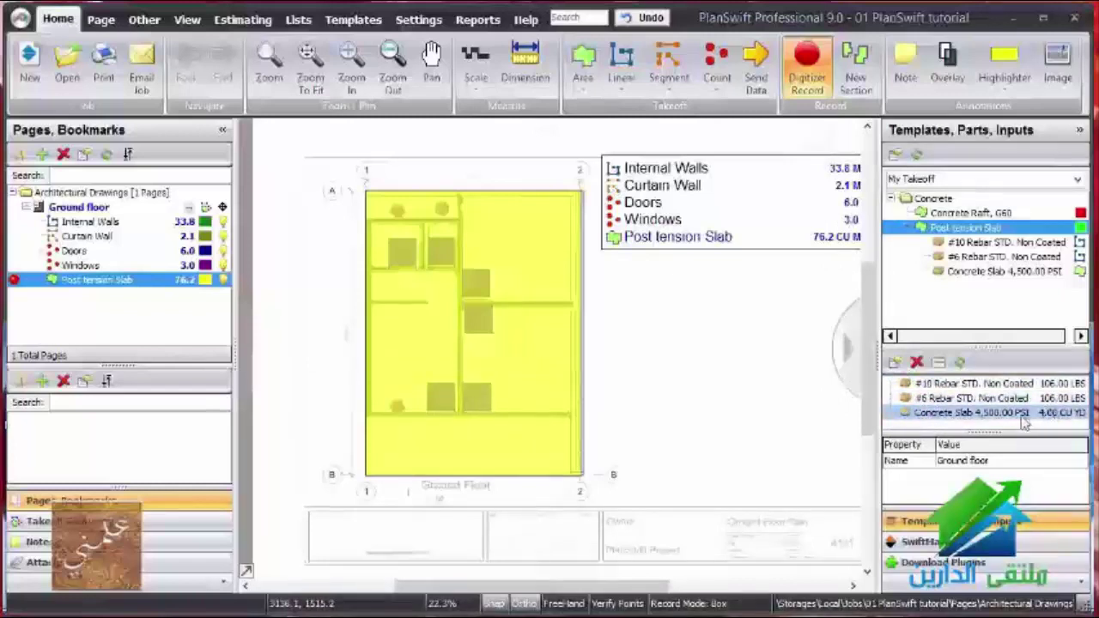
# Examine the quantity formula and takeoff data in the advanced properties of the Concrete Slab 4,500.00 PSI part attached to the drawn slab takeoff.
pyautogui.doubleClick(1024, 414)
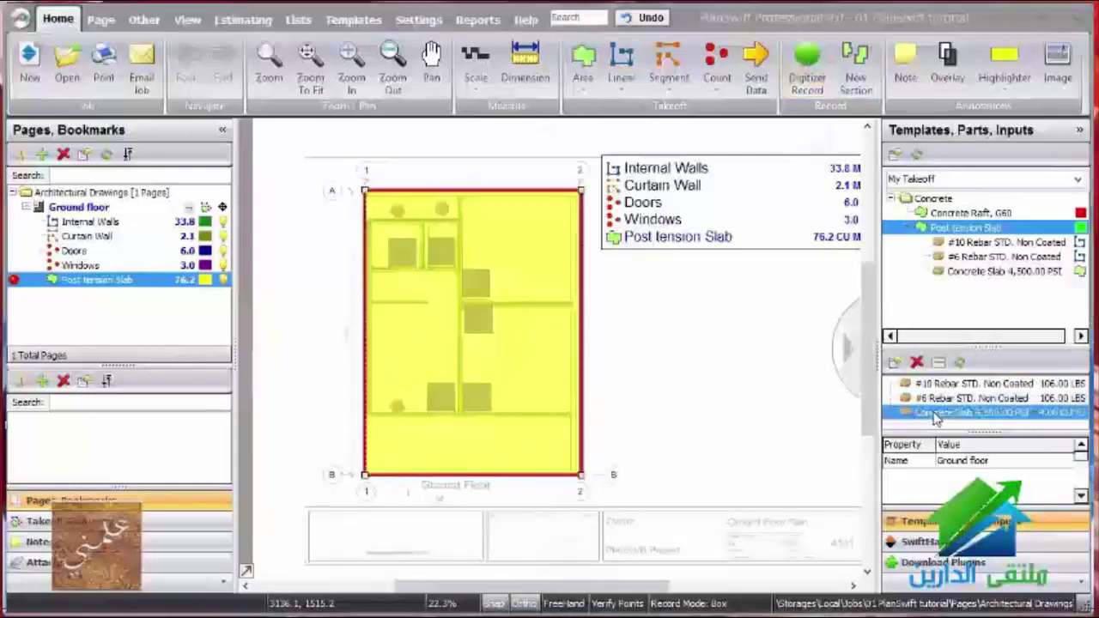
pyautogui.moveTo(664, 242); pyautogui.dragTo(867, 232)
pyautogui.click(712, 369)
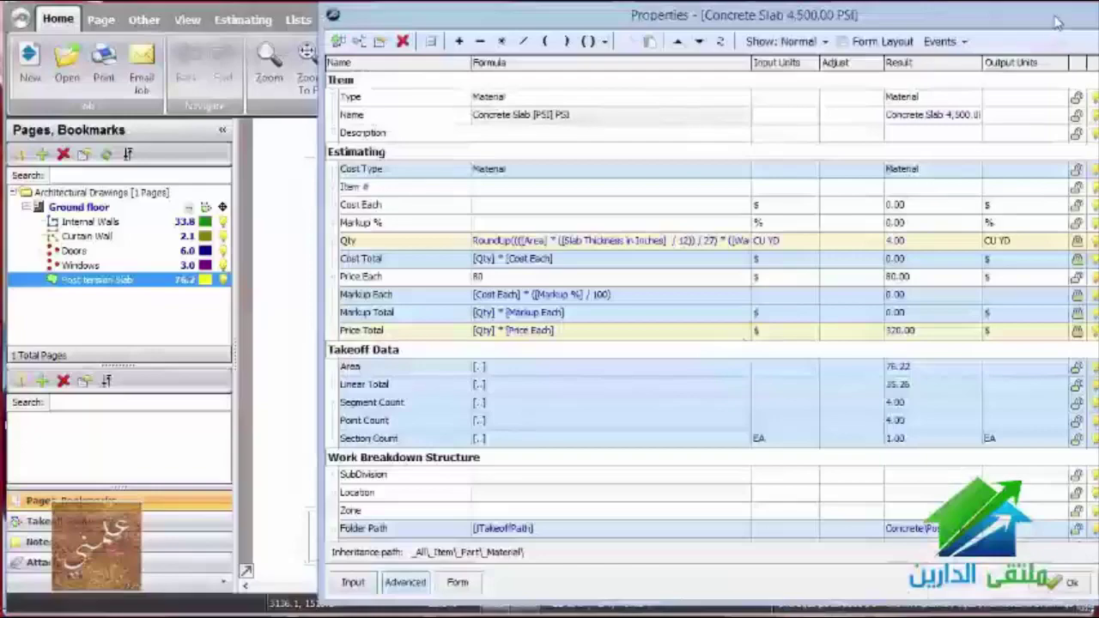
pyautogui.moveTo(1058, 23); pyautogui.dragTo(978, 28)
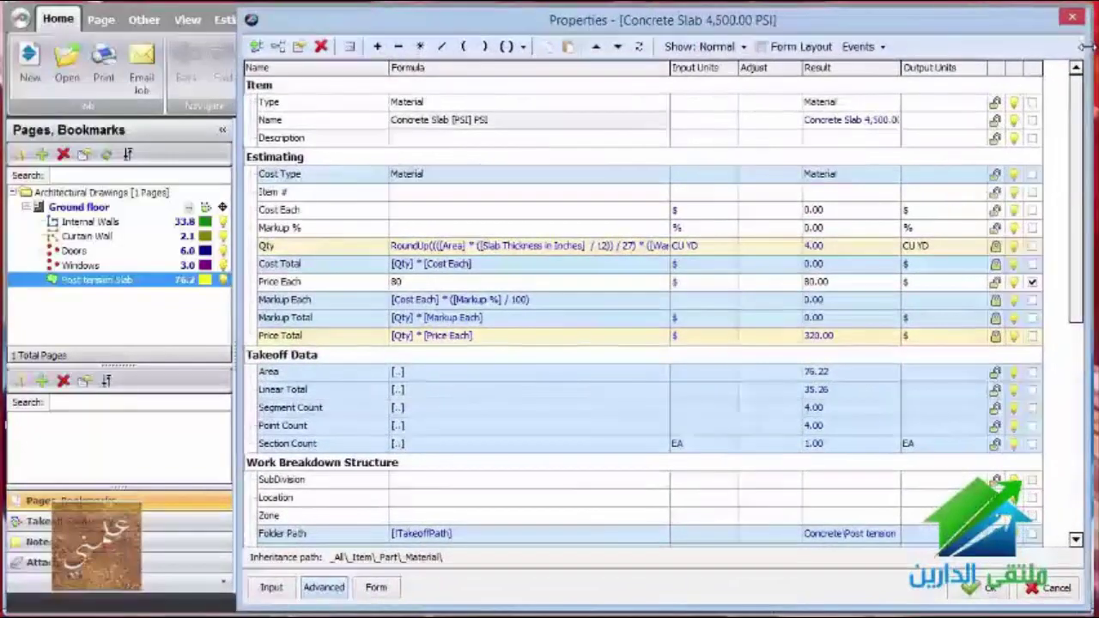
pyautogui.moveTo(1087, 47); pyautogui.dragTo(979, 55)
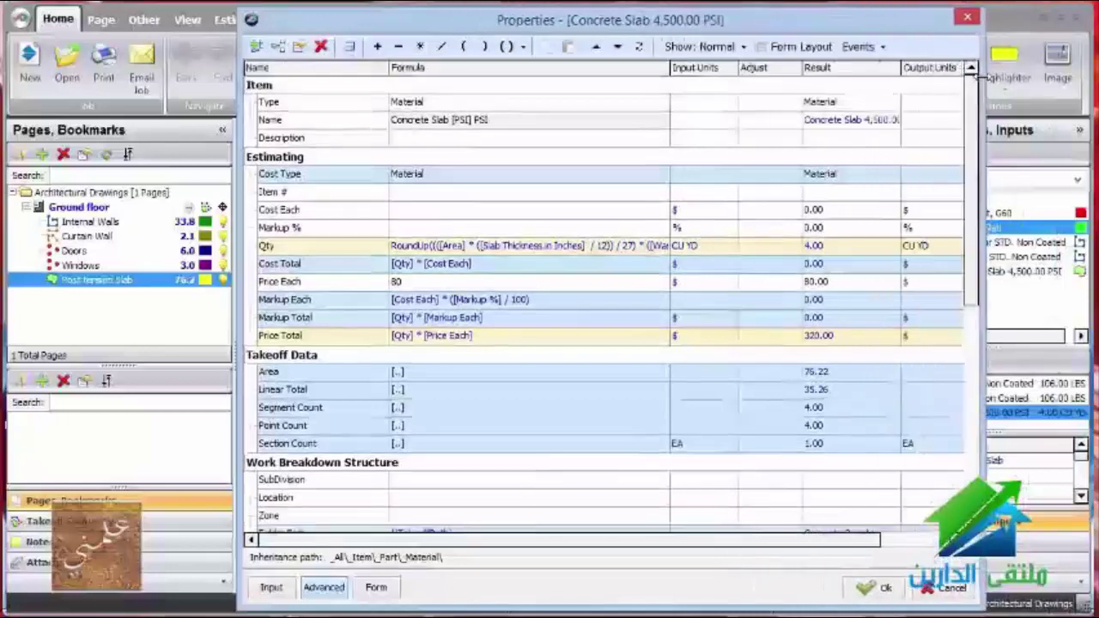
pyautogui.moveTo(670, 84); pyautogui.dragTo(756, 86)
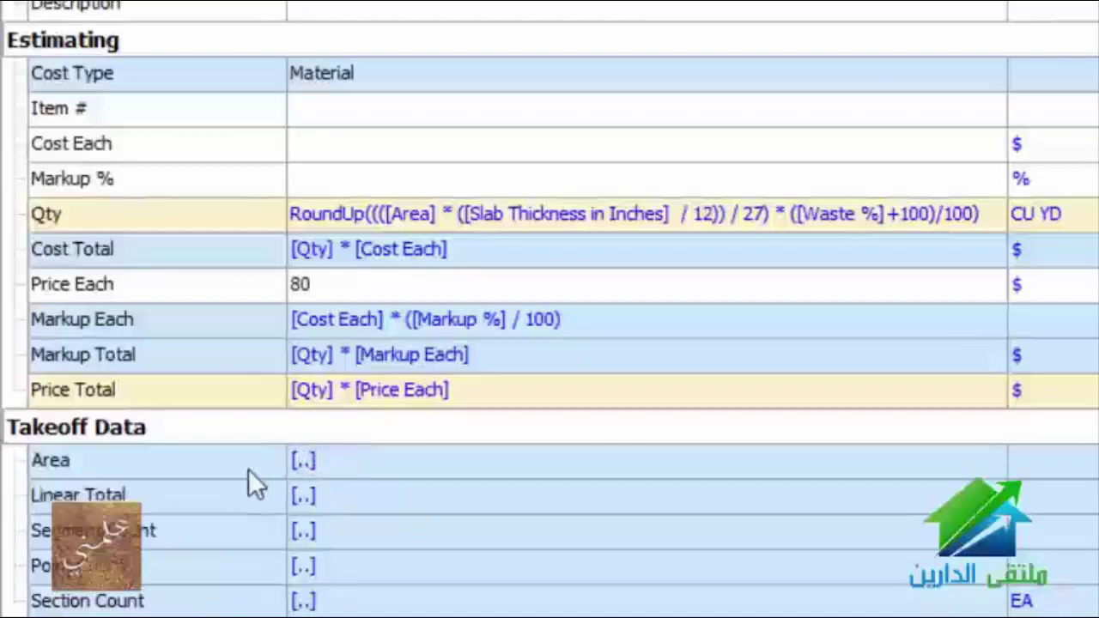
pyautogui.click(145, 471)
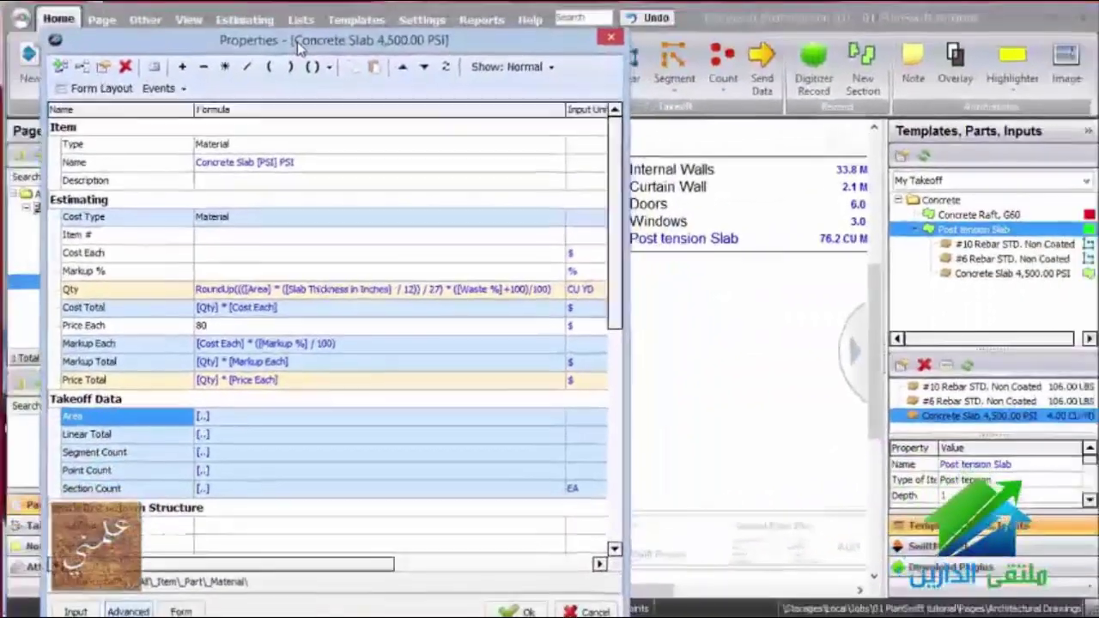
pyautogui.moveTo(298, 47); pyautogui.dragTo(367, 32)
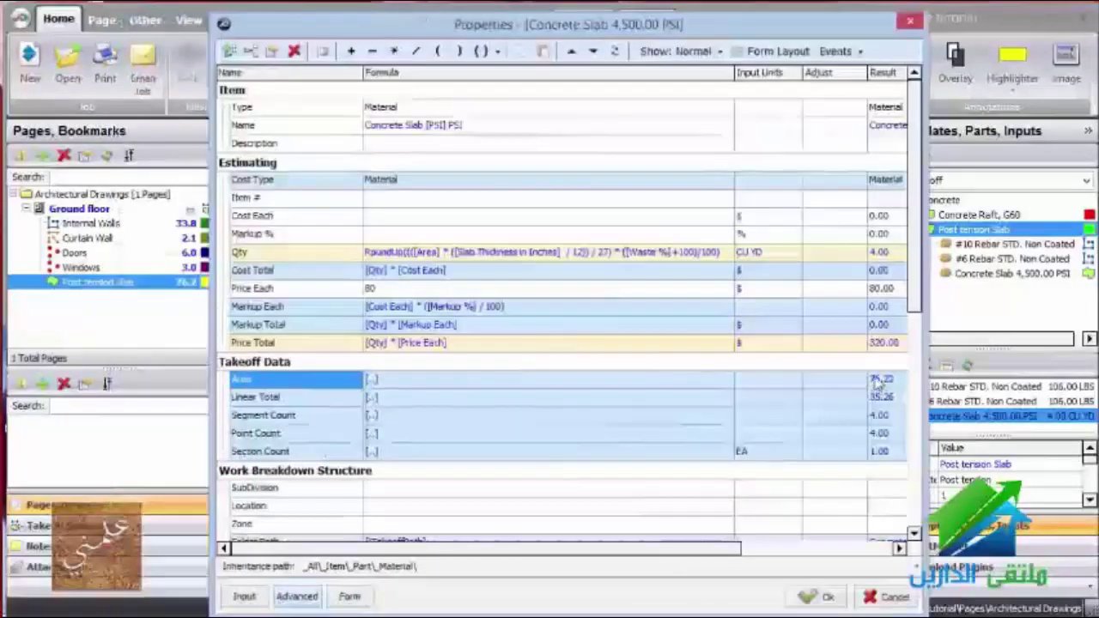
pyautogui.click(910, 20)
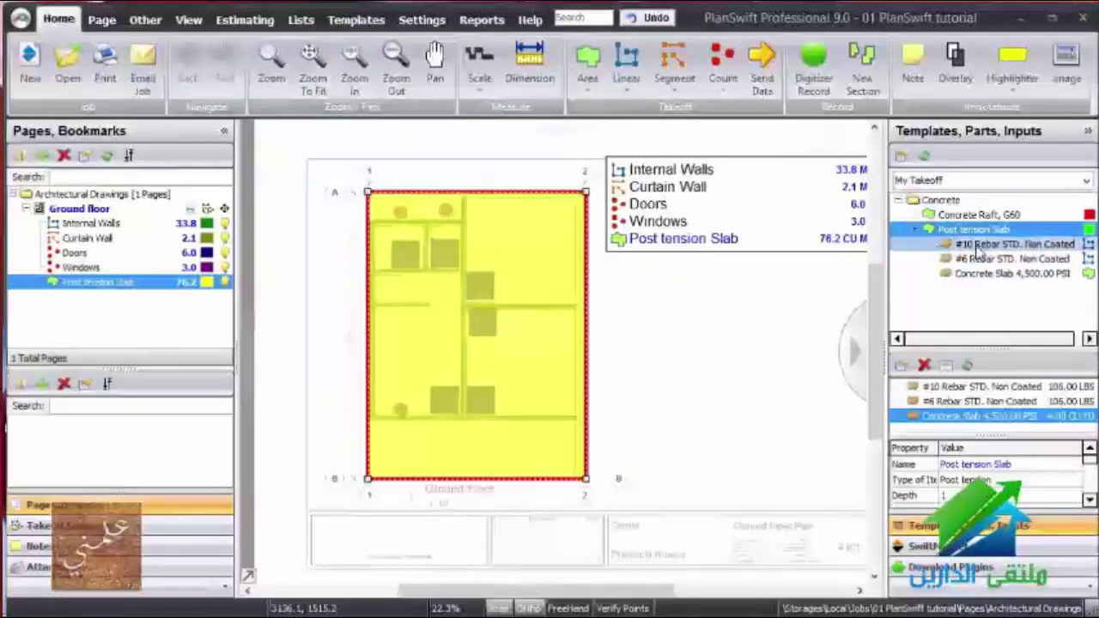
# Examine the advanced properties of the Concrete Slab 4,500.00 PSI part in the Post tension Slab template, including its takeoff data results.
pyautogui.click(953, 245)
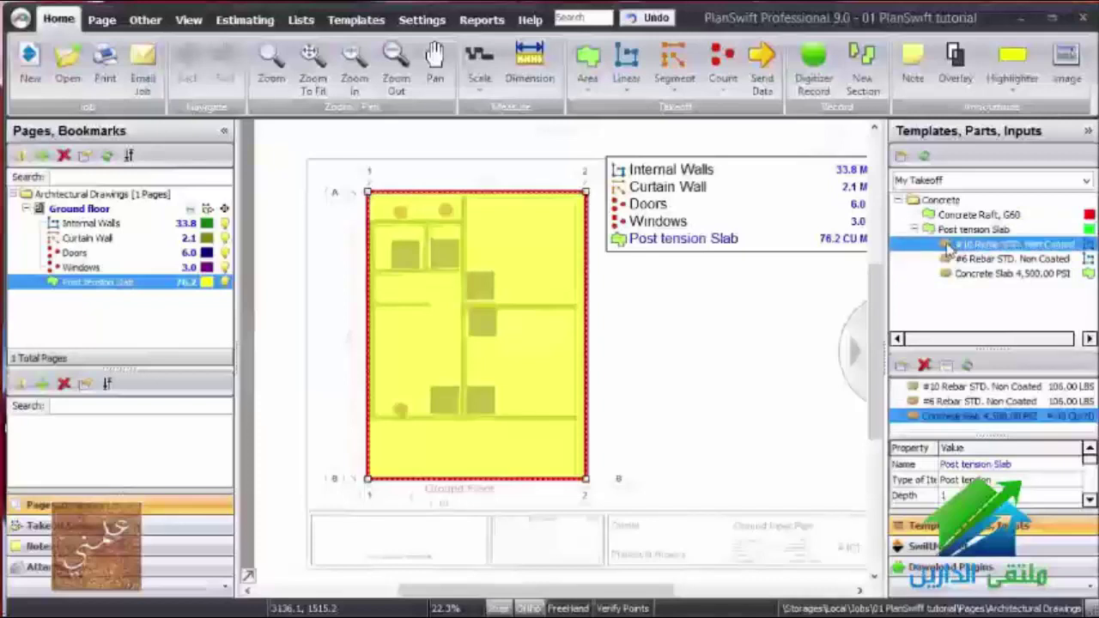
pyautogui.click(957, 273)
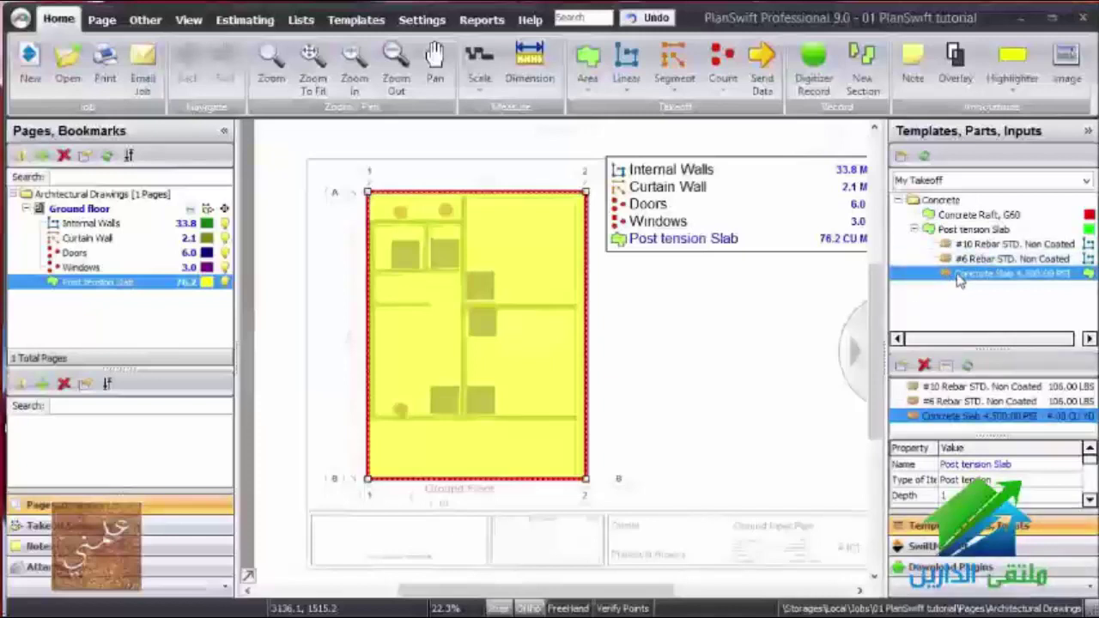
pyautogui.rightClick(960, 281)
pyautogui.click(1007, 285)
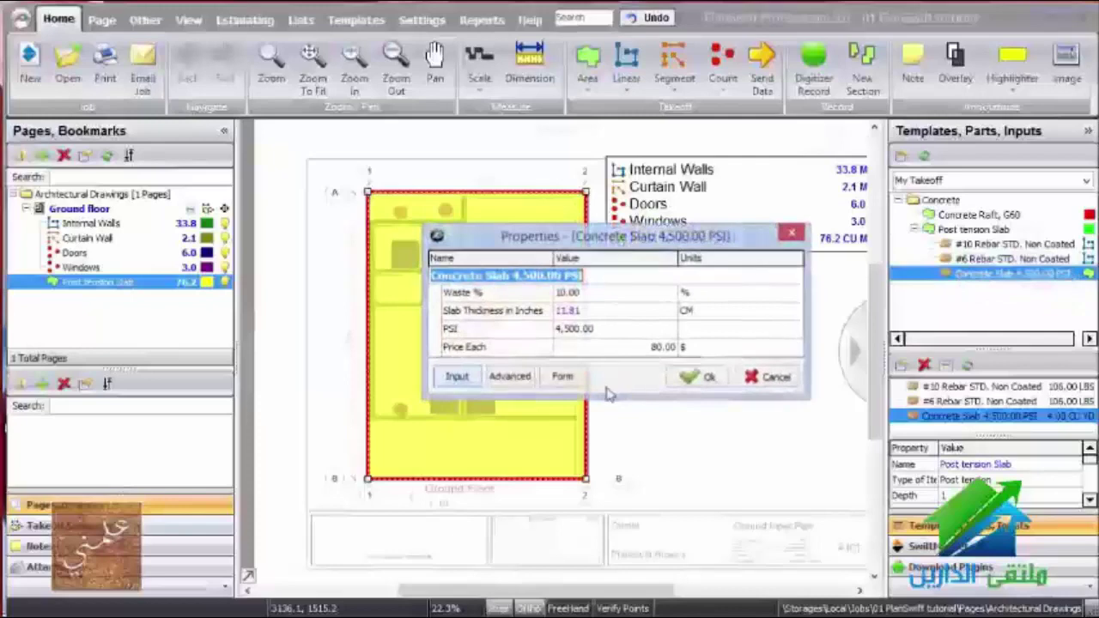
pyautogui.click(510, 376)
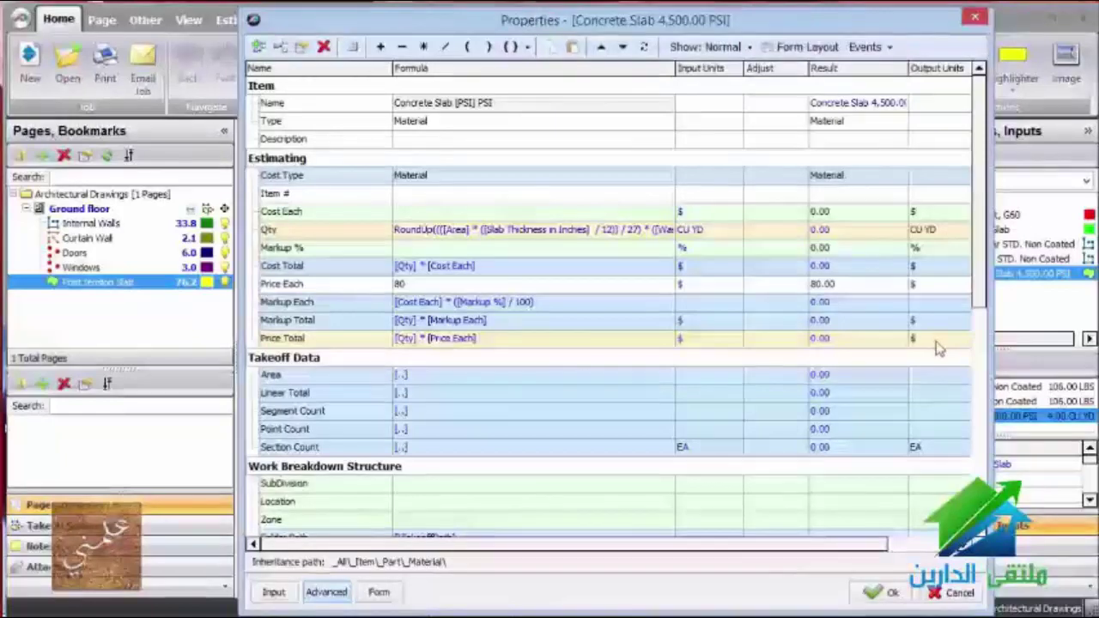
pyautogui.moveTo(738, 29); pyautogui.dragTo(660, 25)
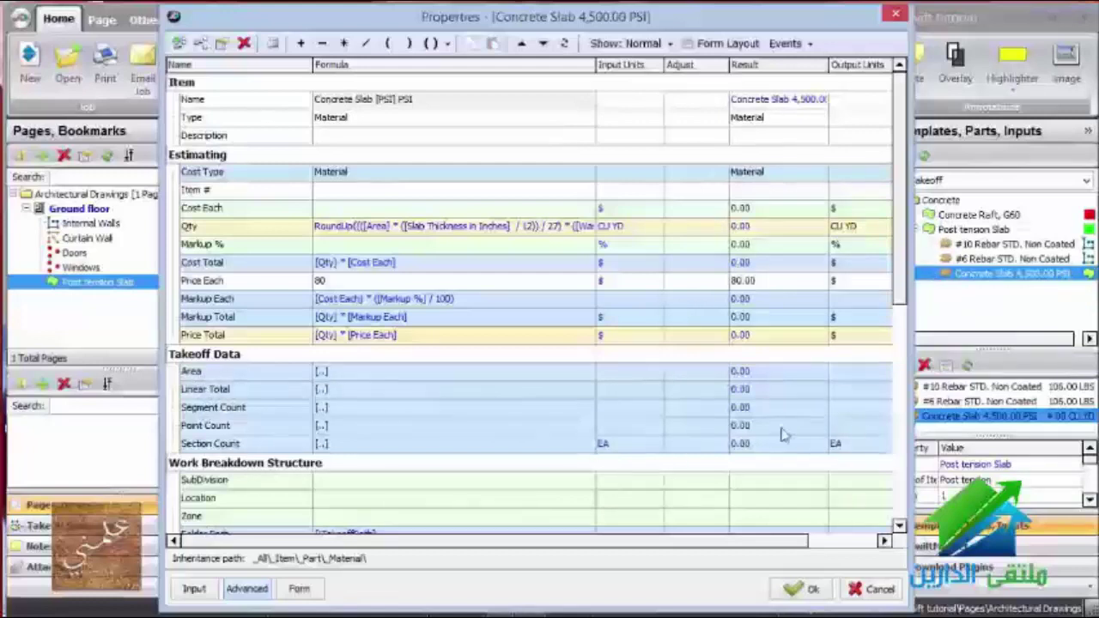
pyautogui.moveTo(908, 426); pyautogui.dragTo(963, 425)
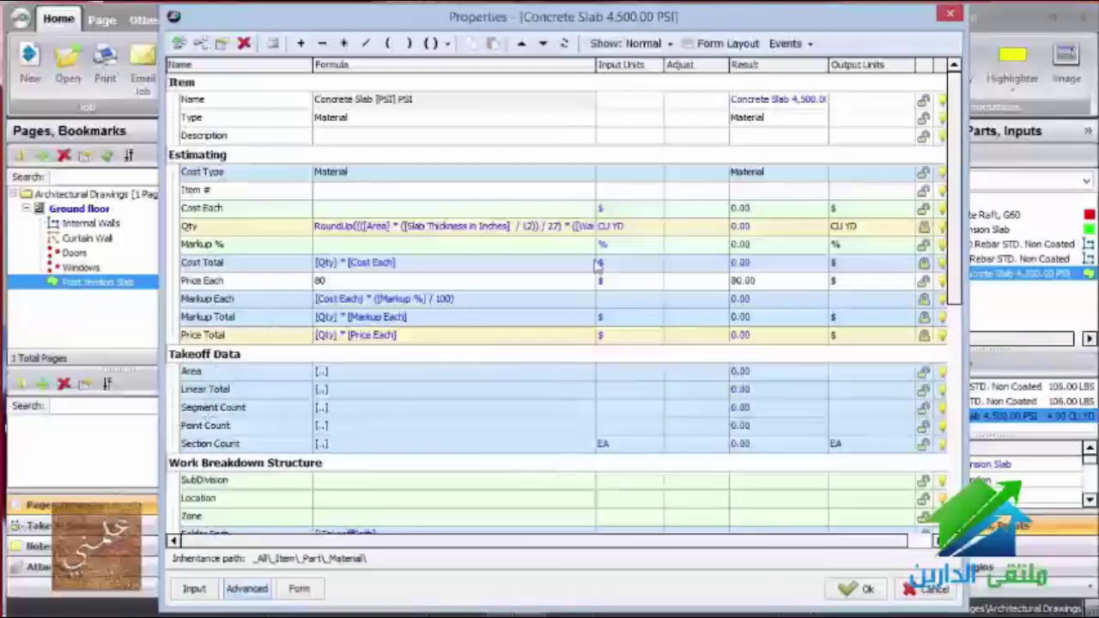
pyautogui.click(947, 15)
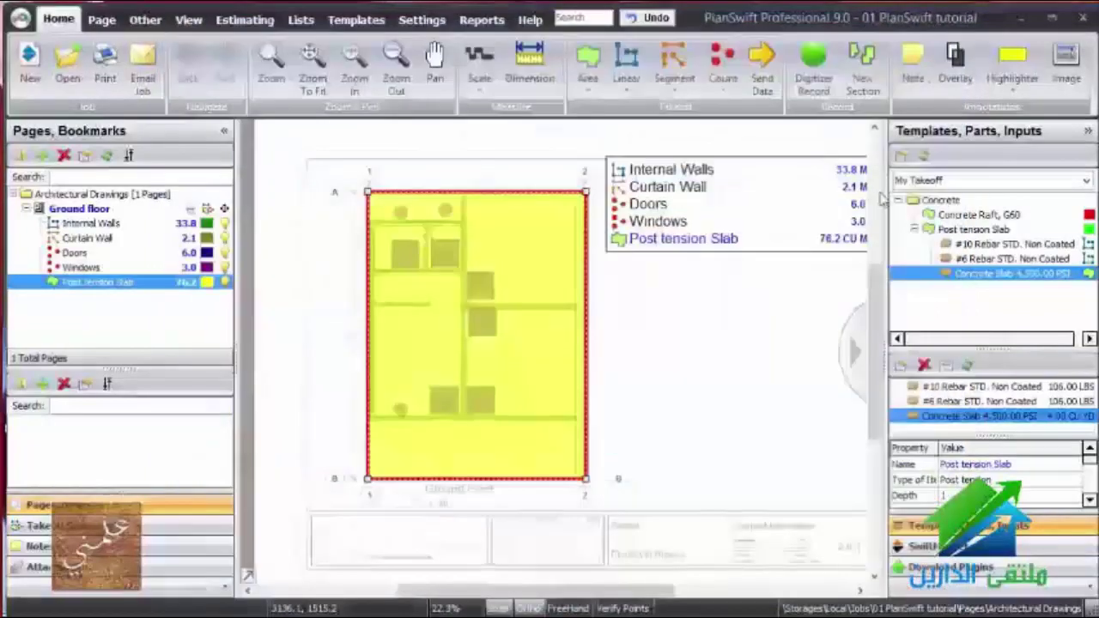
# Review the advanced properties of the drawn slab's Concrete Slab part again, comparing its inherited takeoff data with the plan.
pyautogui.rightClick(929, 424)
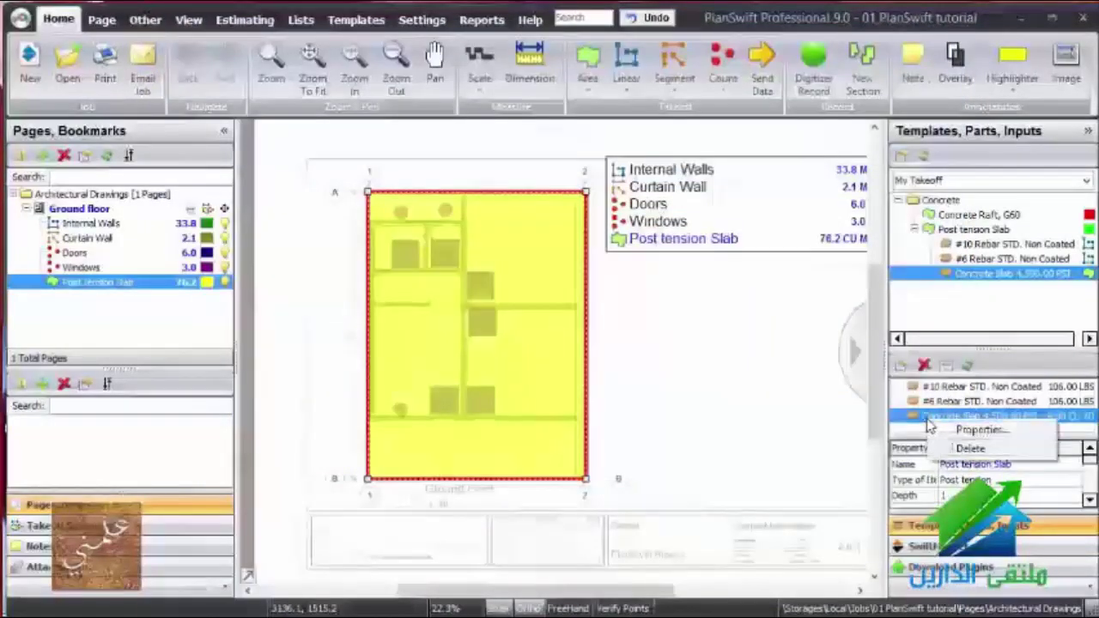
pyautogui.click(953, 432)
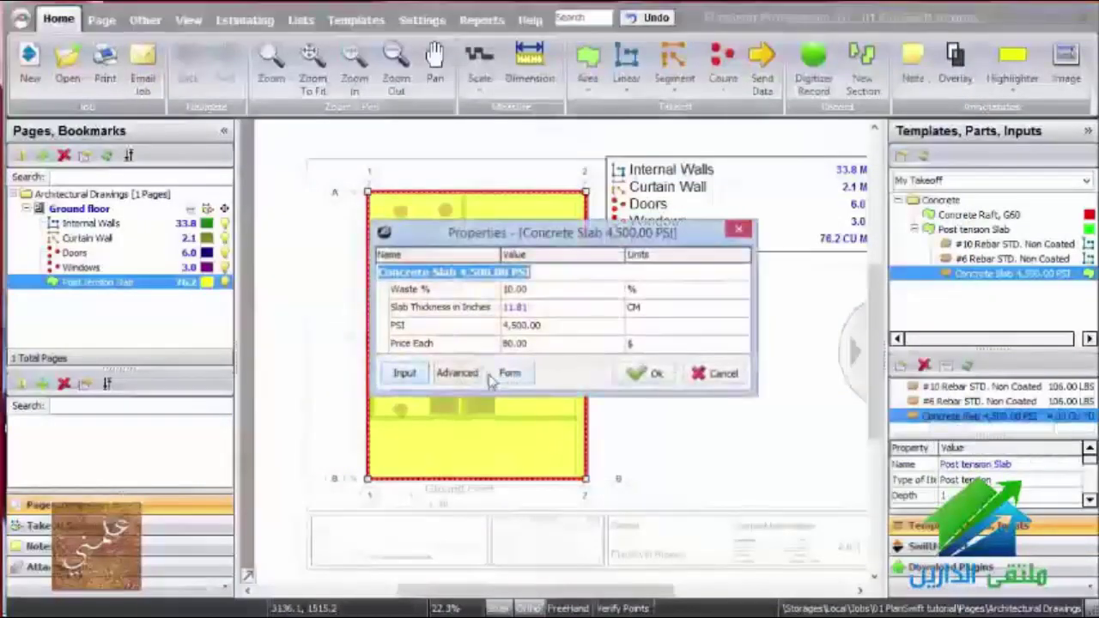
pyautogui.click(457, 372)
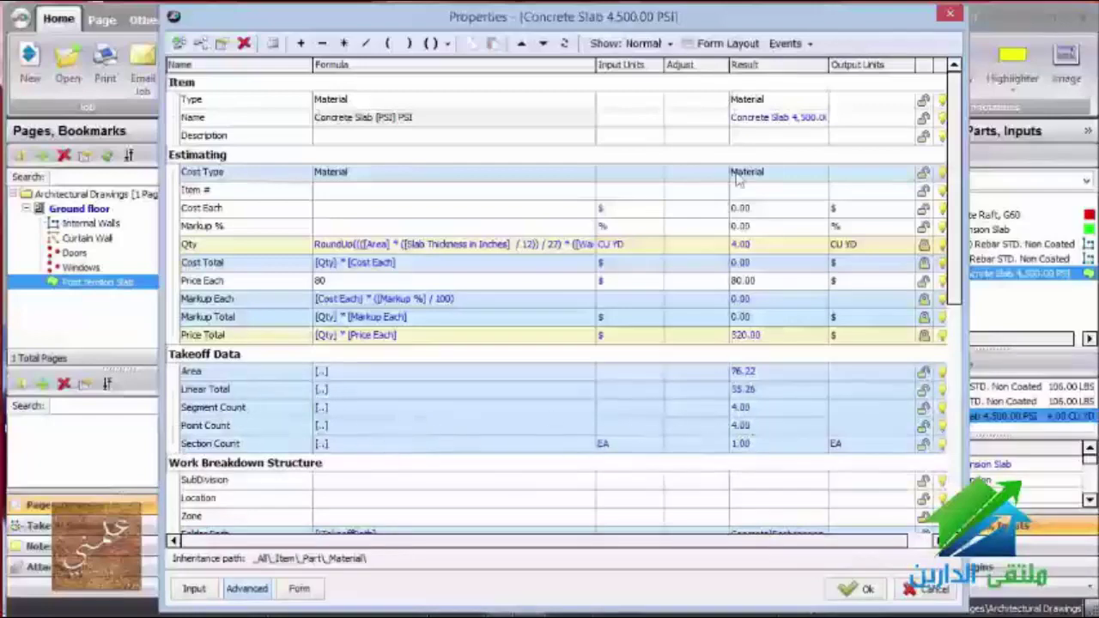
pyautogui.moveTo(717, 33); pyautogui.dragTo(642, 591)
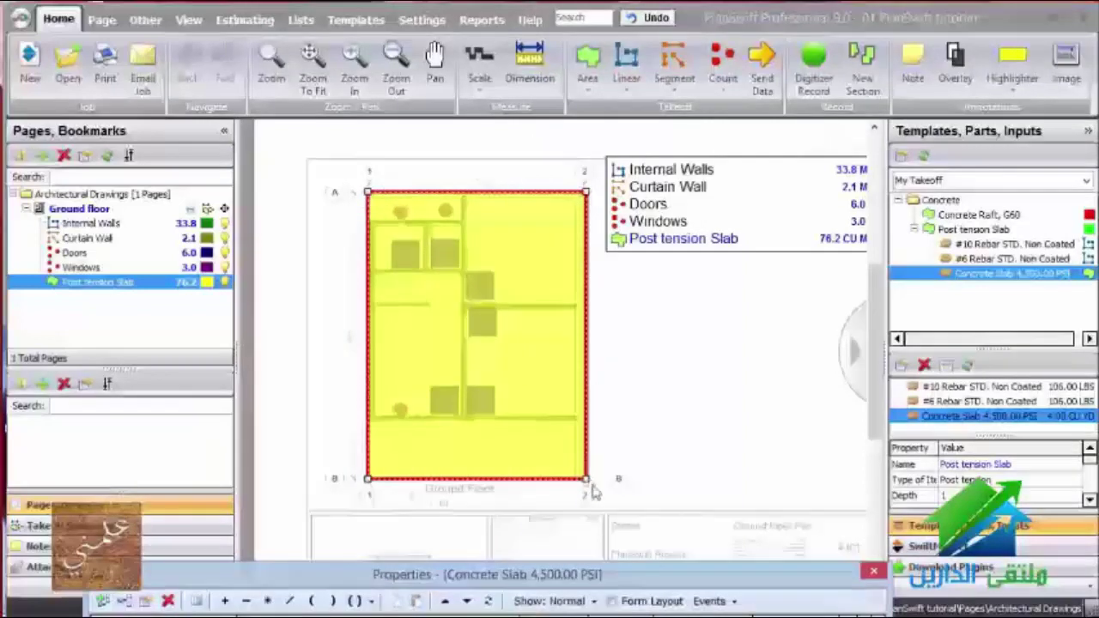
pyautogui.doubleClick(550, 577)
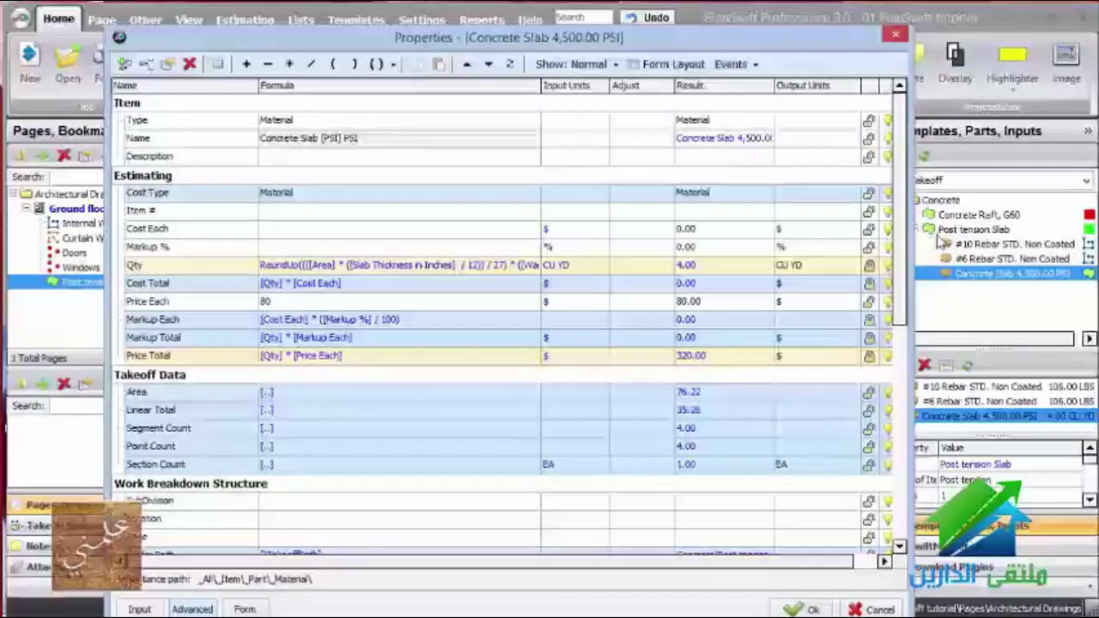
pyautogui.click(895, 33)
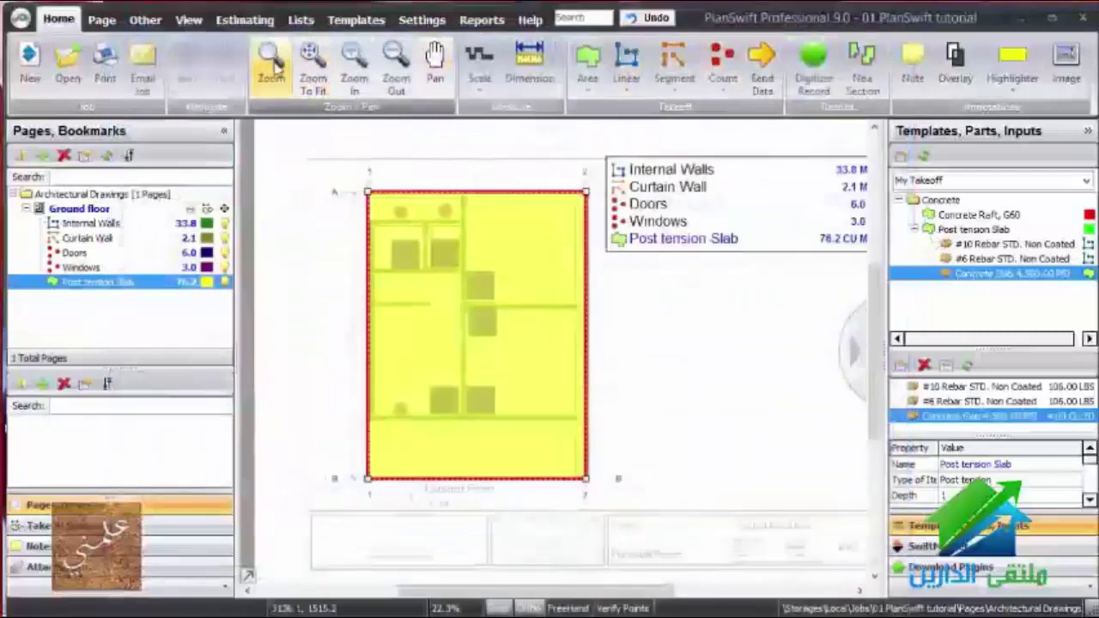
# Delete the #10 Rebar, #6 Rebar and Concrete Slab 4,500.00 PSI parts from the Post tension Slab template in My Takeoff.
pyautogui.click(348, 22)
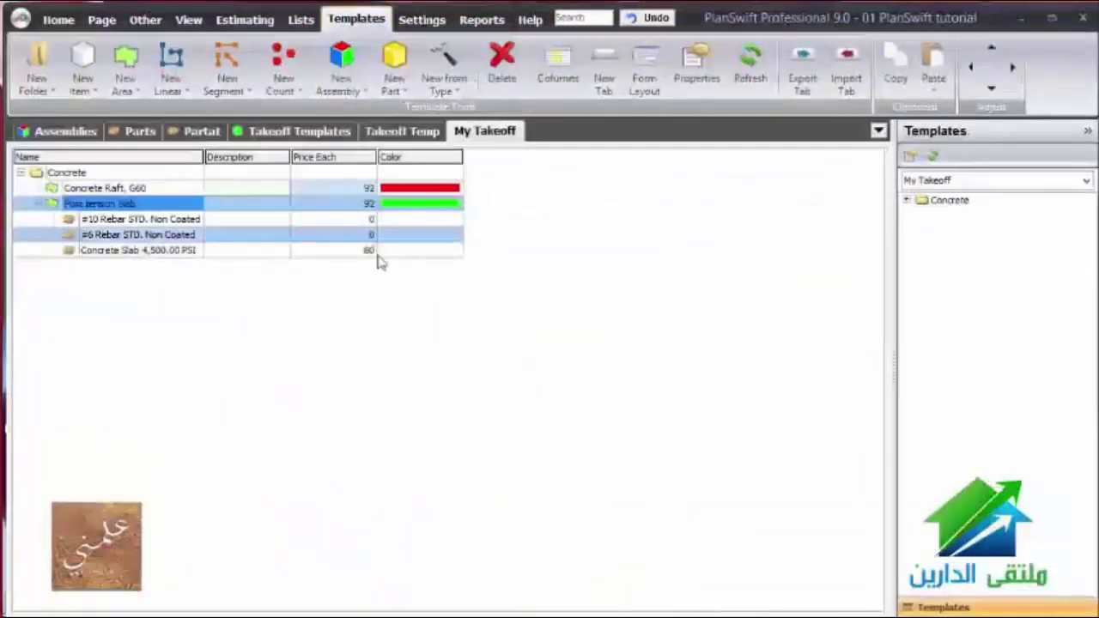
pyautogui.click(114, 222)
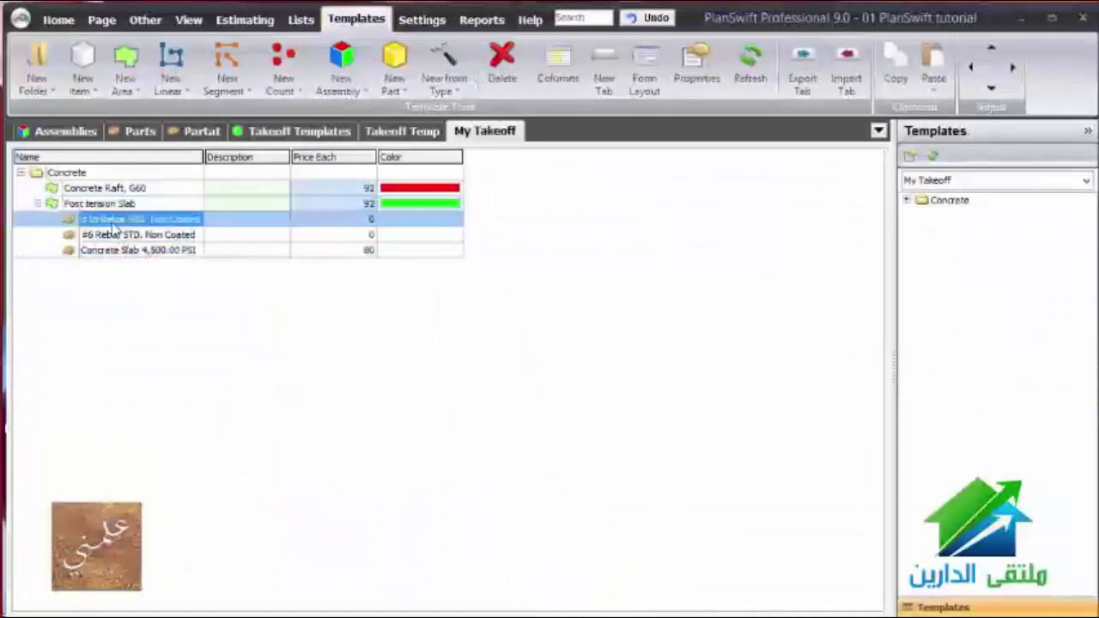
pyautogui.keyDown('shift'); pyautogui.click(118, 252); pyautogui.keyUp('shift')
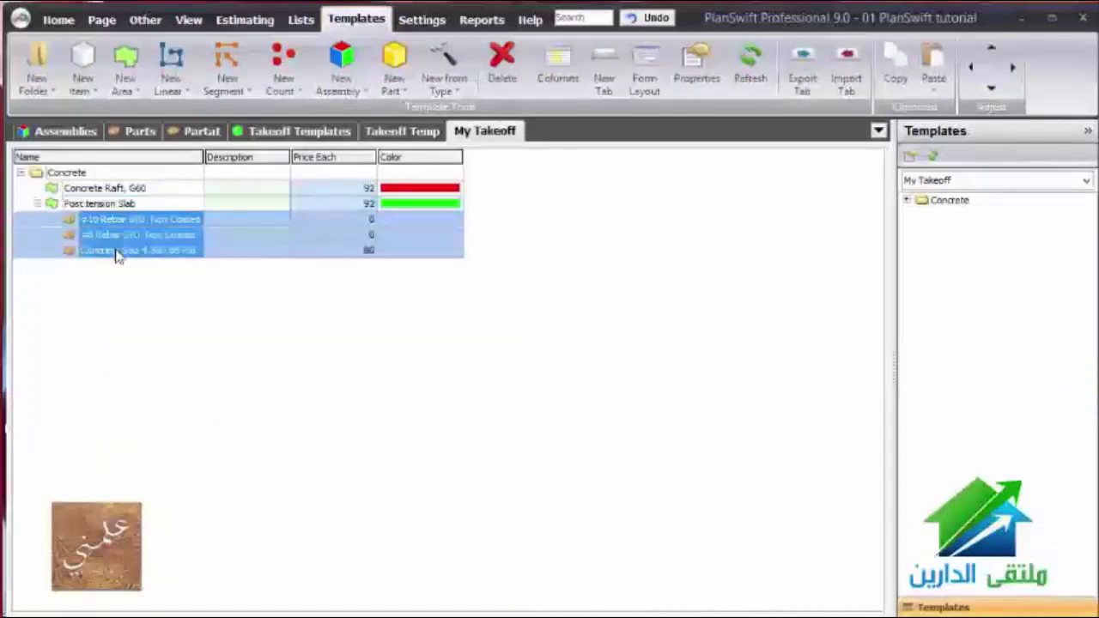
pyautogui.rightClick(117, 252)
pyautogui.click(160, 281)
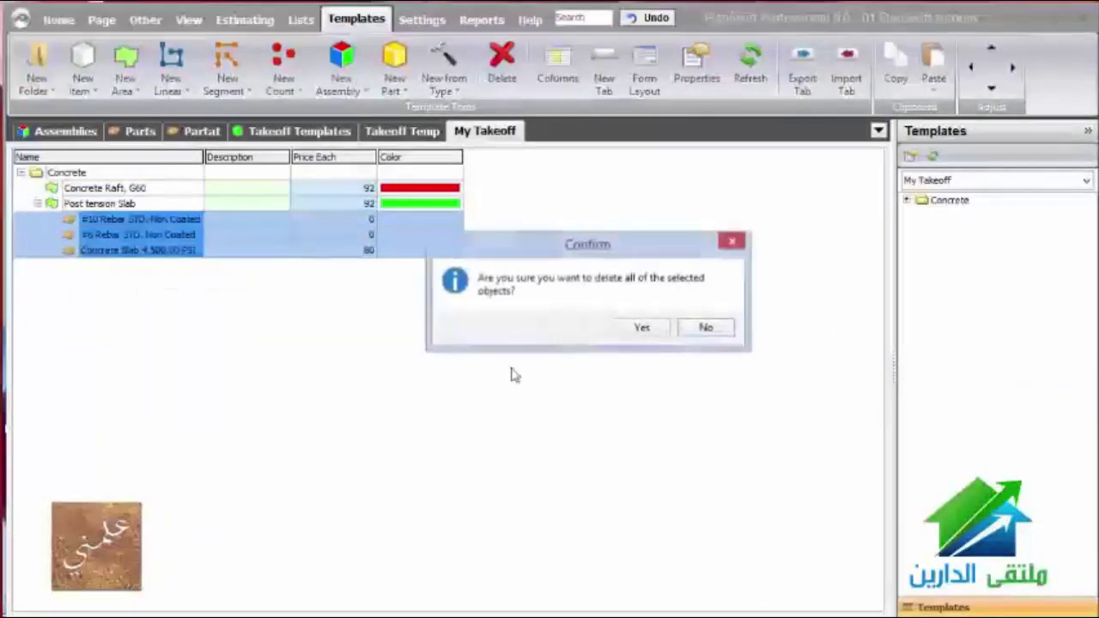
pyautogui.click(644, 329)
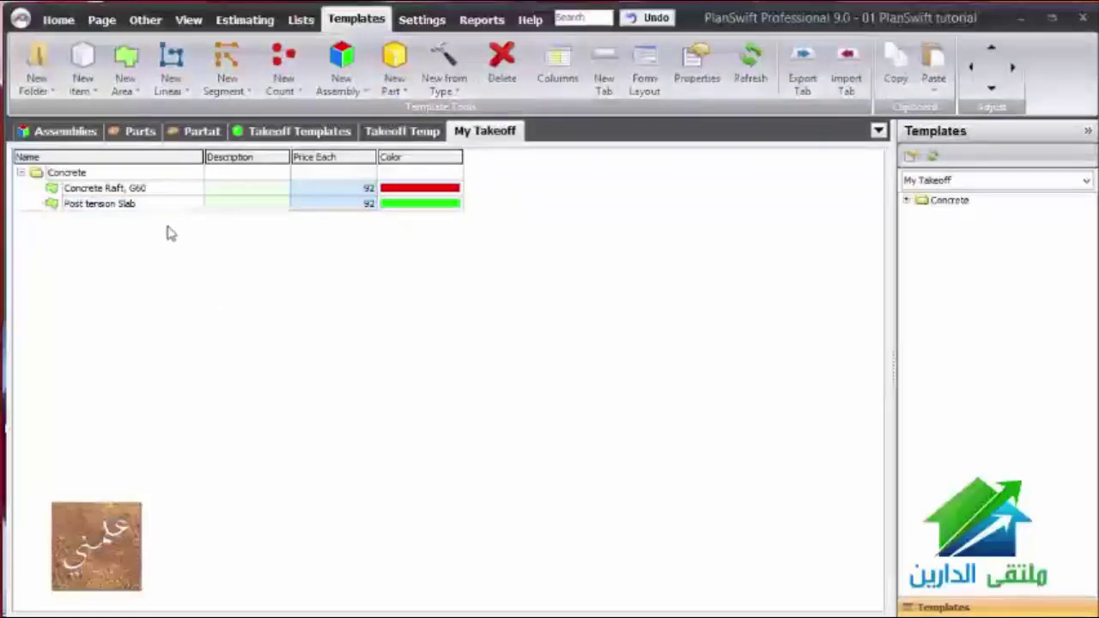
pyautogui.click(145, 210)
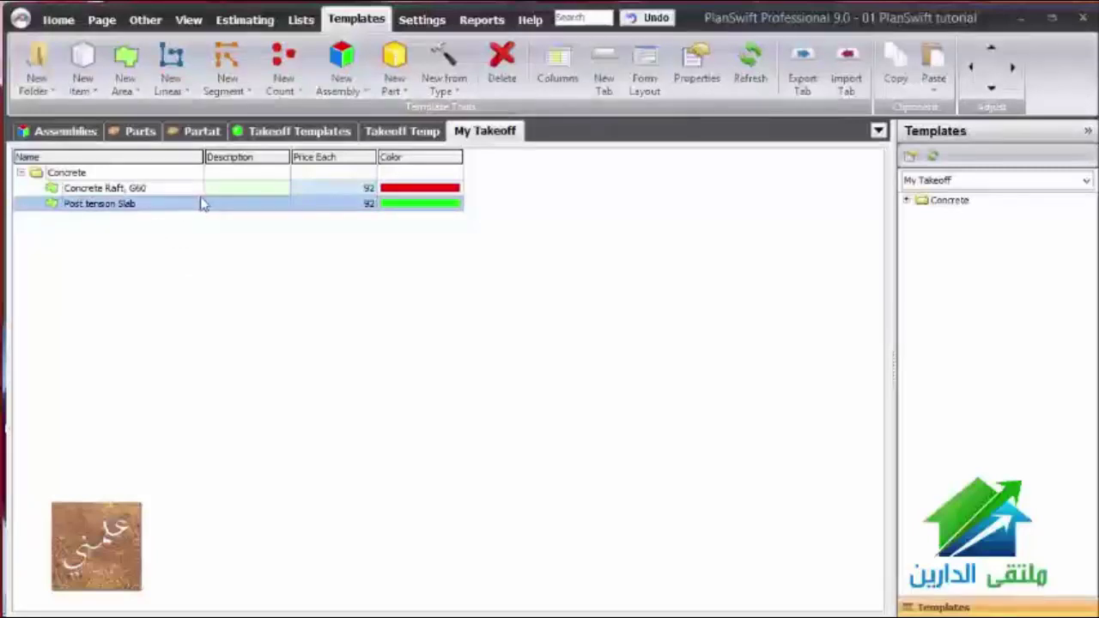
pyautogui.moveTo(201, 204); pyautogui.dragTo(170, 206)
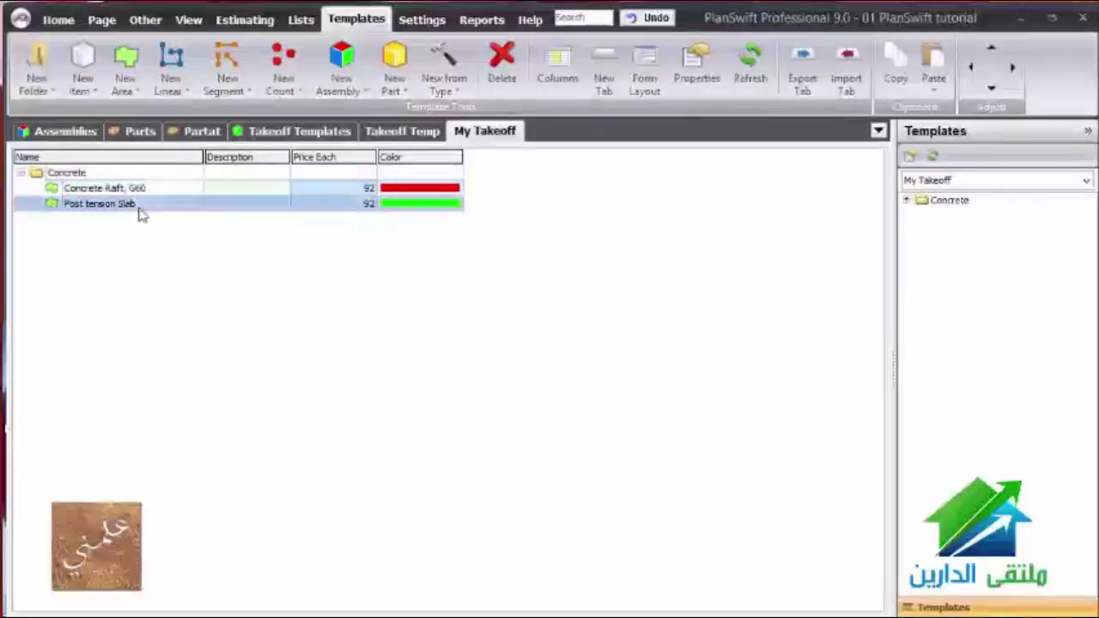
pyautogui.click(133, 214)
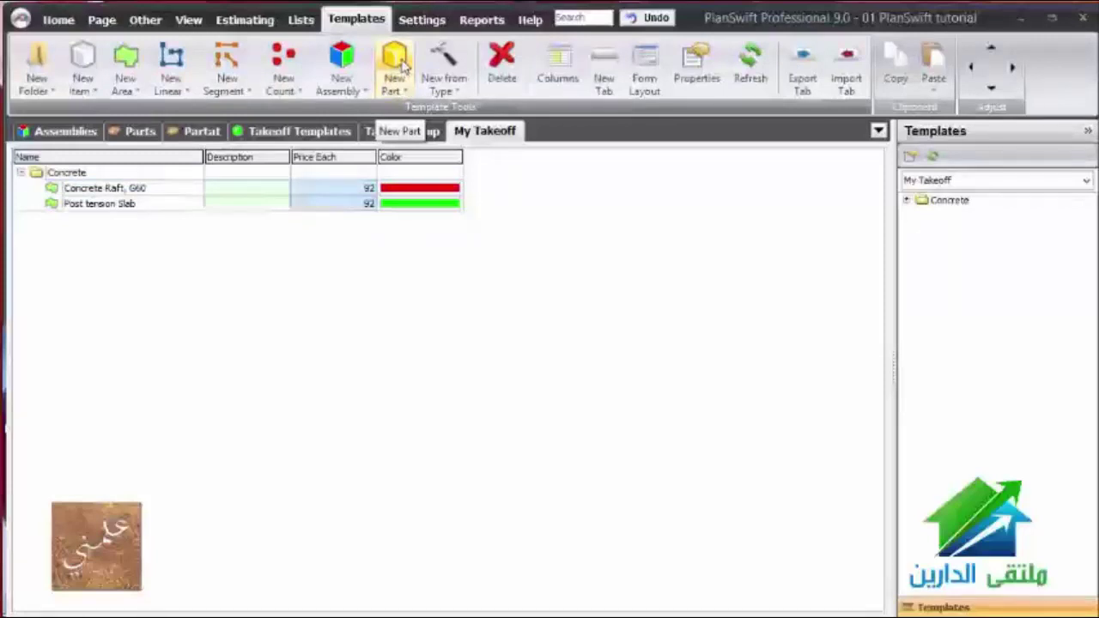
pyautogui.click(403, 67)
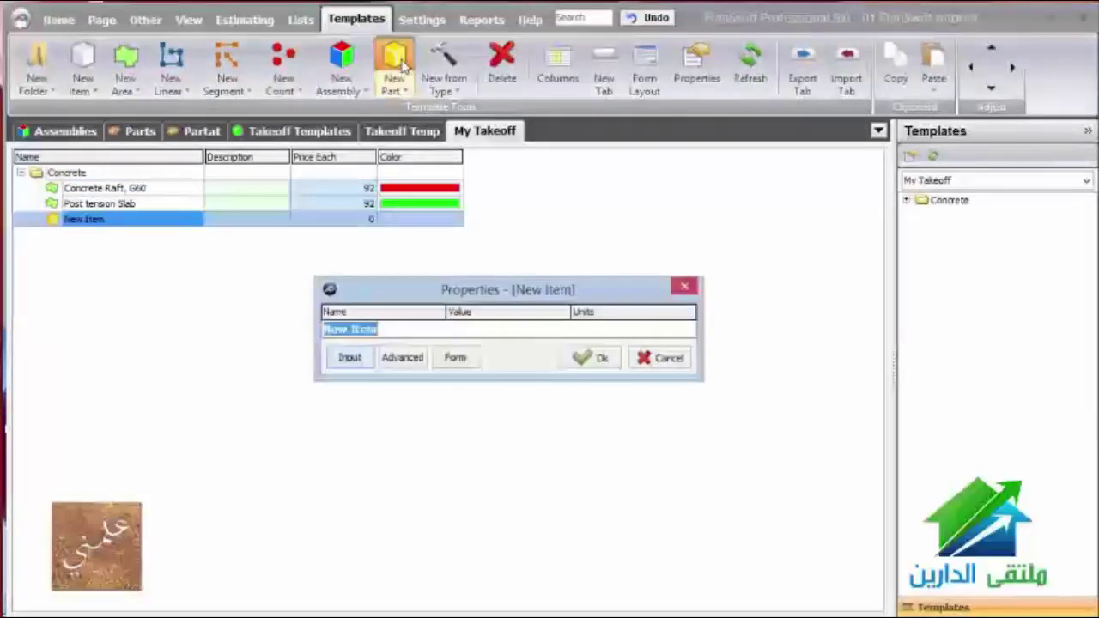
pyautogui.click(666, 358)
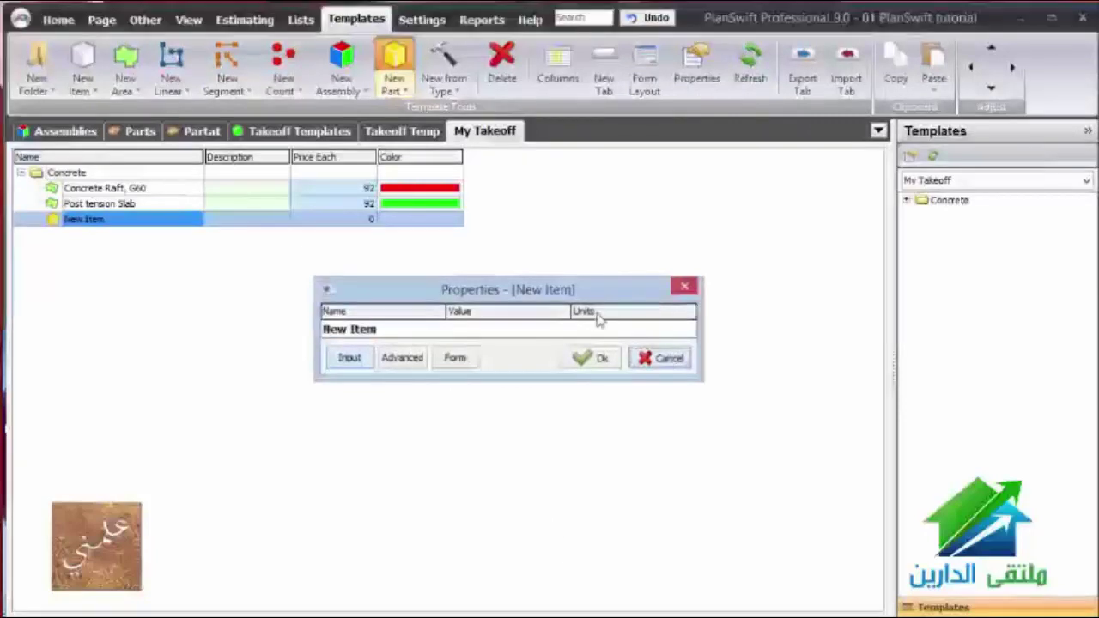
# Add a new part named Shutting as a sub-item of the Post tension Slab template.
pyautogui.click(155, 204)
pyautogui.click(155, 204)
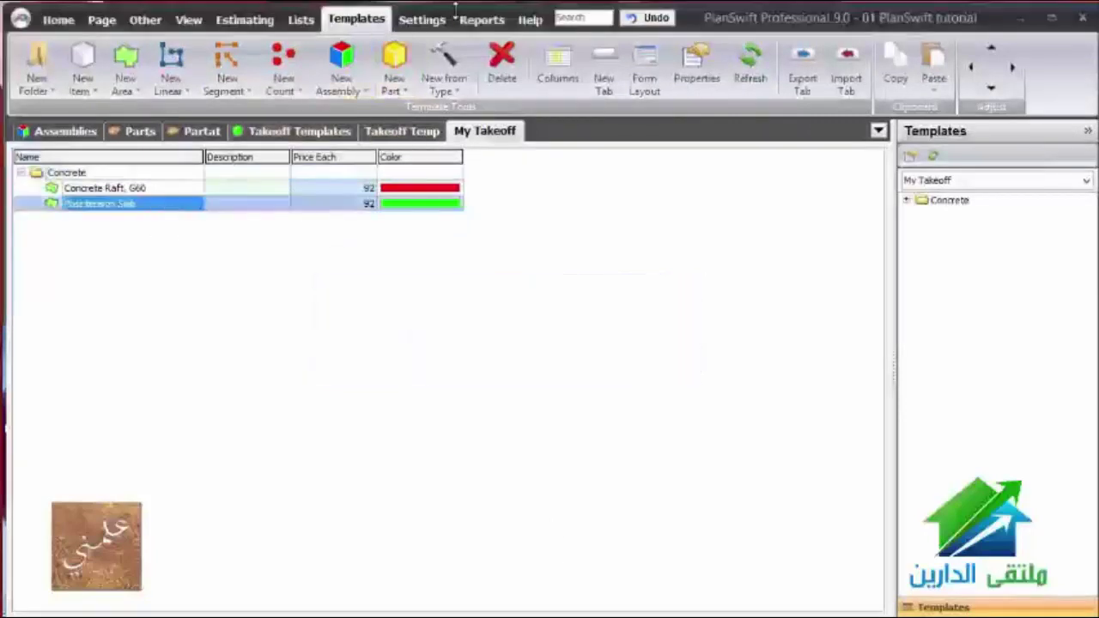
pyautogui.click(395, 89)
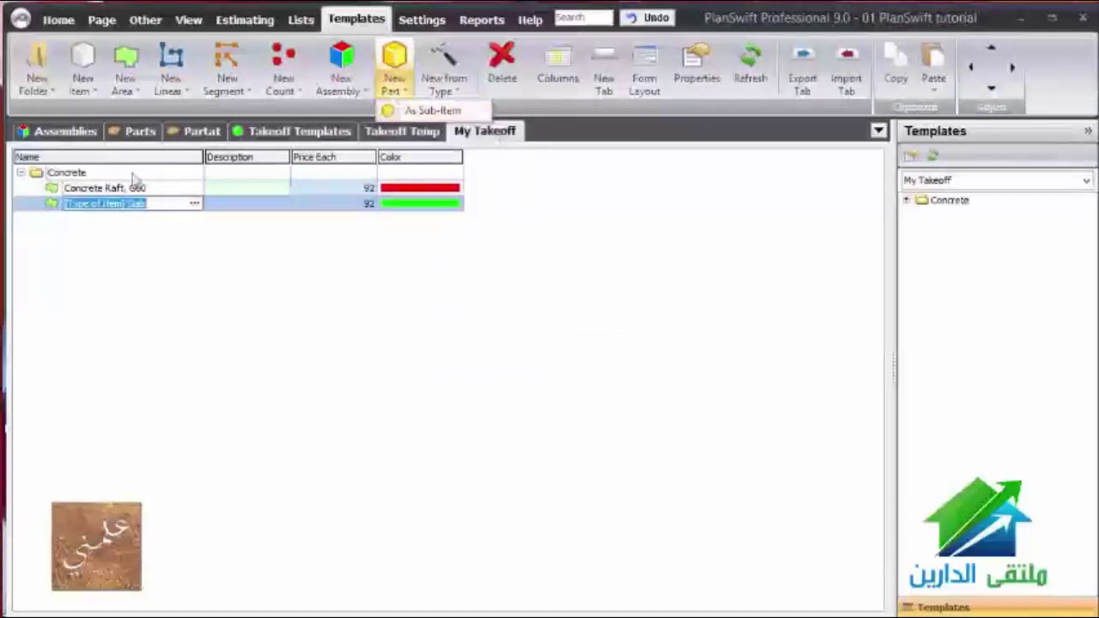
pyautogui.click(393, 111)
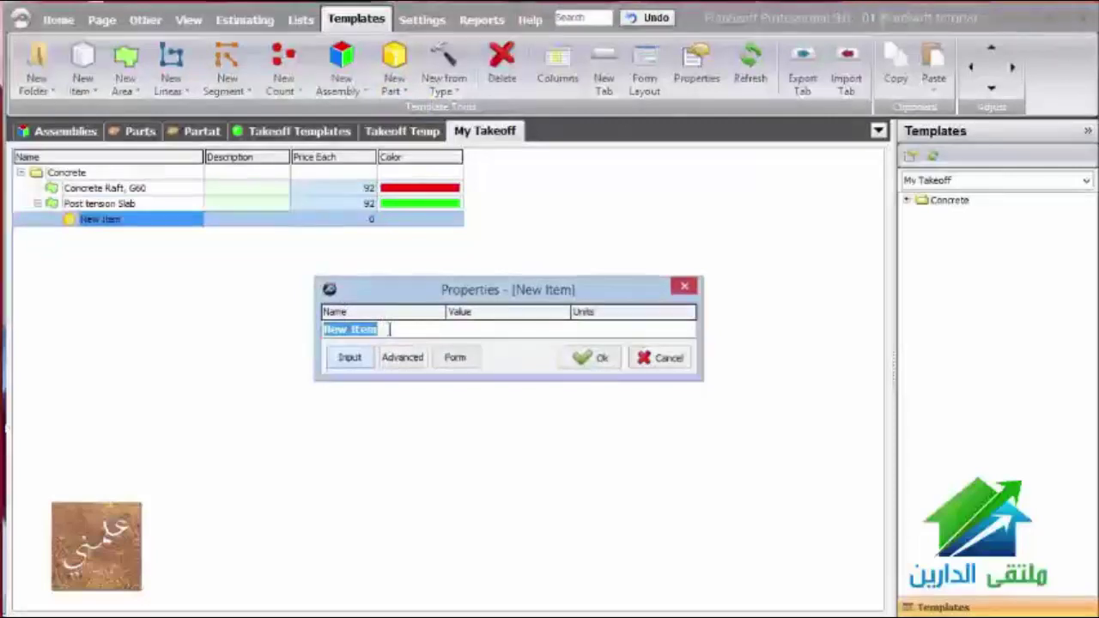
pyautogui.write('Sh')
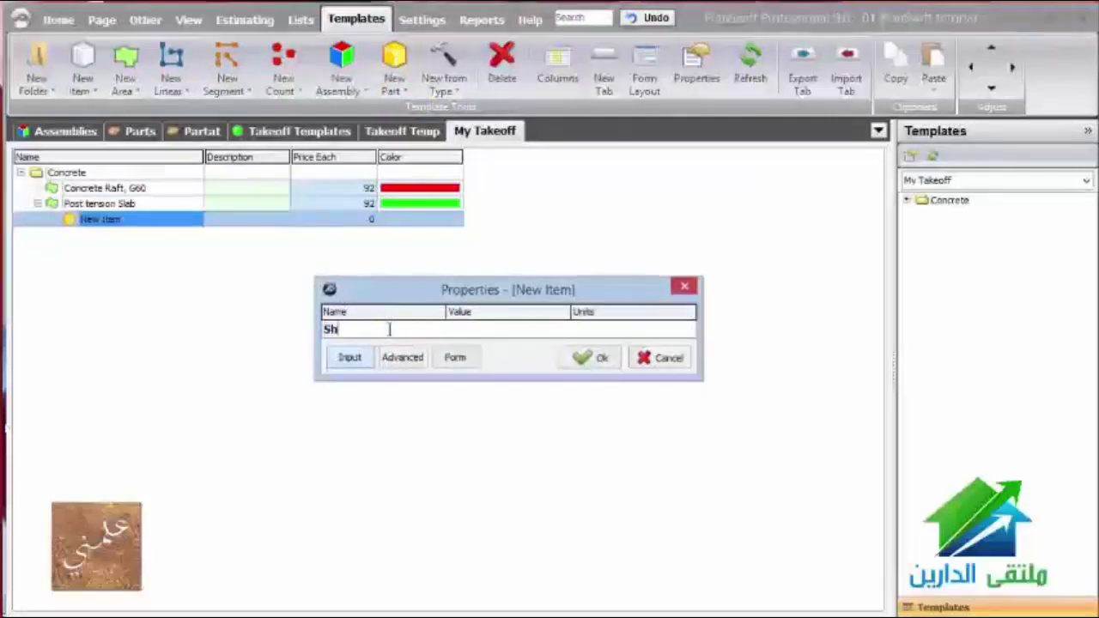
pyautogui.write('utting')
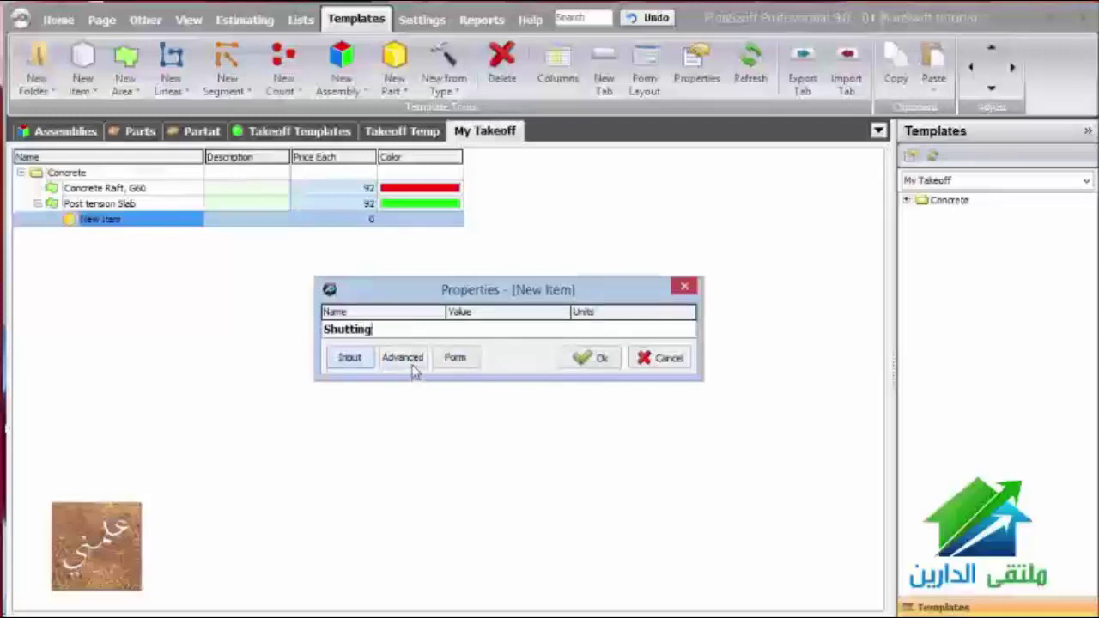
pyautogui.click(599, 366)
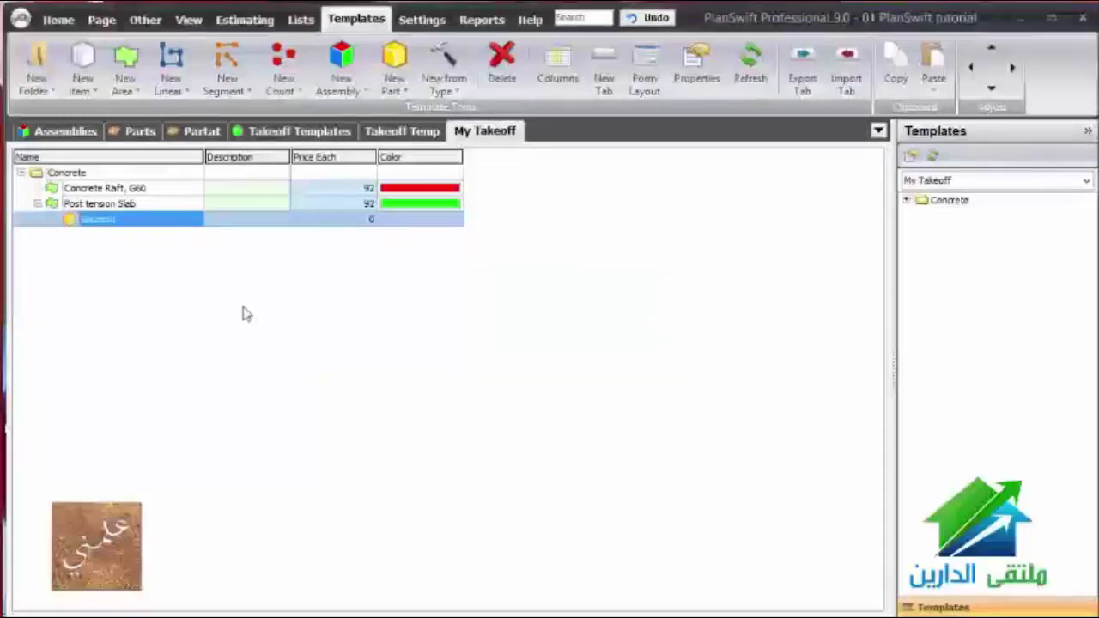
# Enter the partial Qty formula [Area]([Liner Total] * in the advanced properties of the Shutting part and save it.
pyautogui.doubleClick(75, 222)
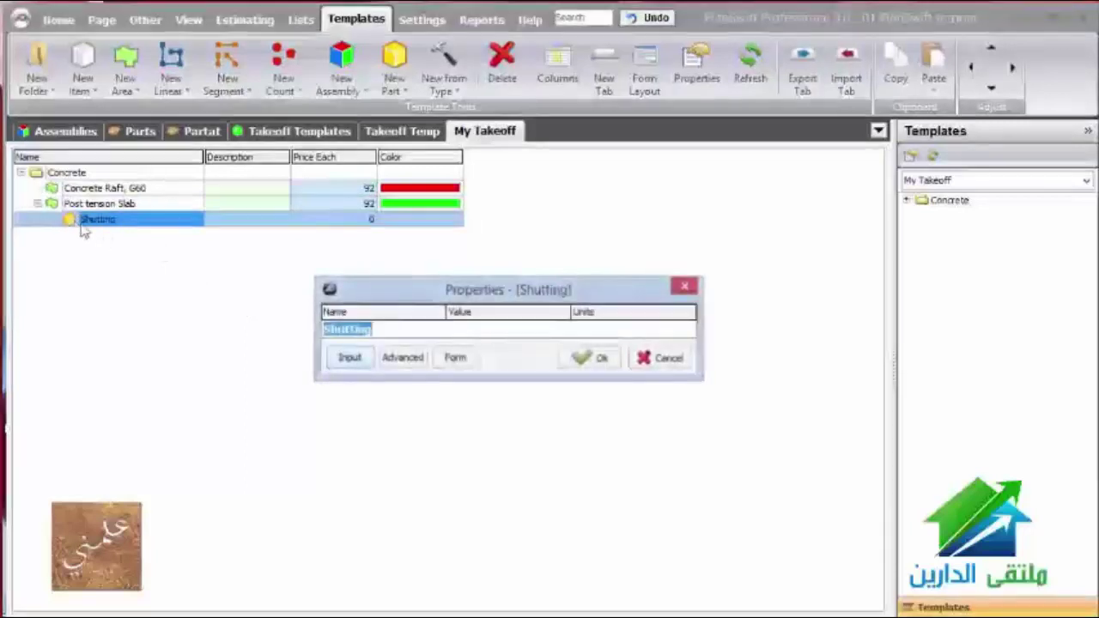
pyautogui.click(402, 361)
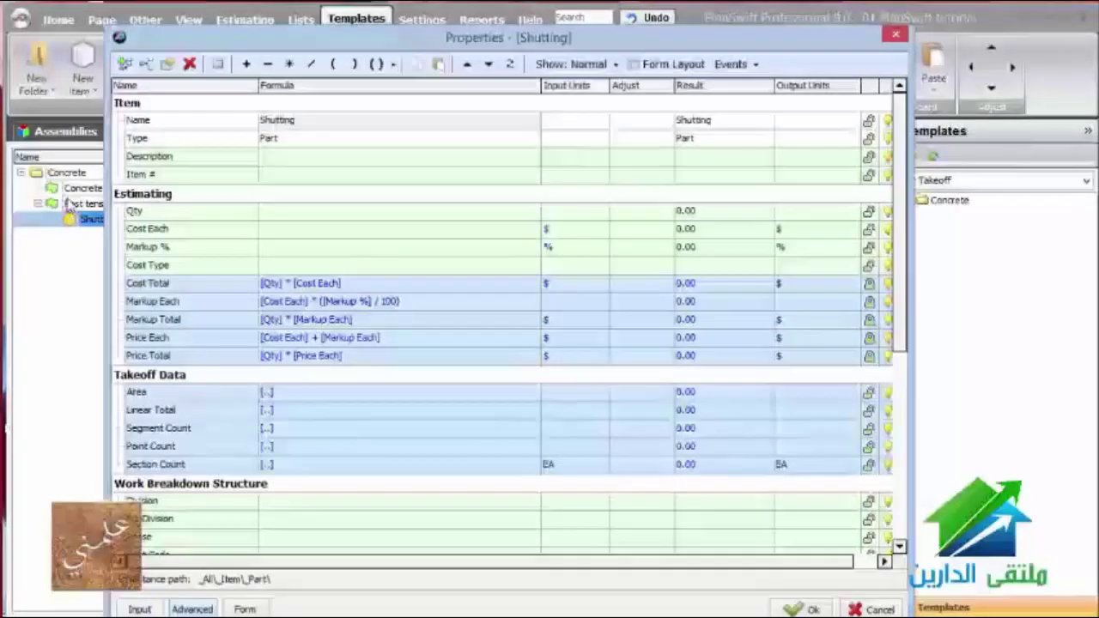
pyautogui.click(263, 220)
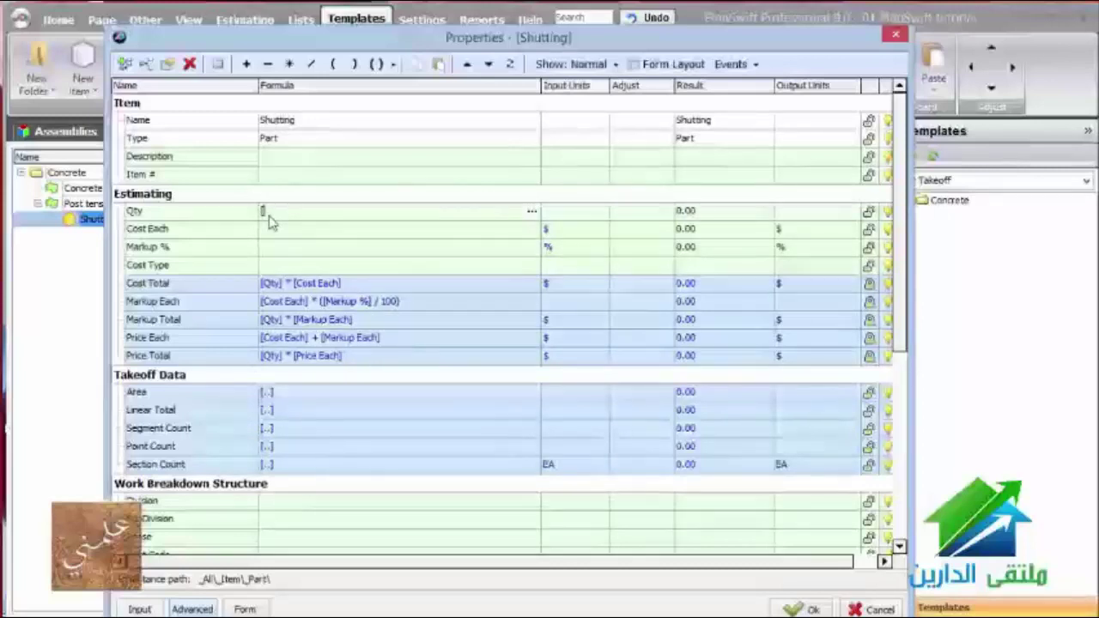
pyautogui.write('[Area][Liner Total')
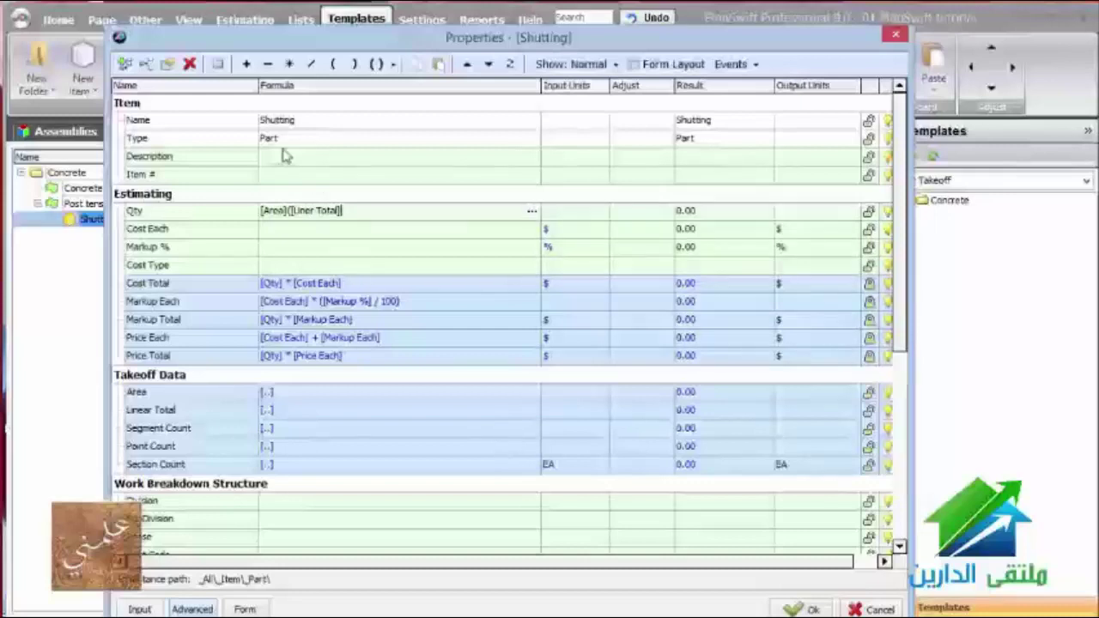
pyautogui.click(289, 63)
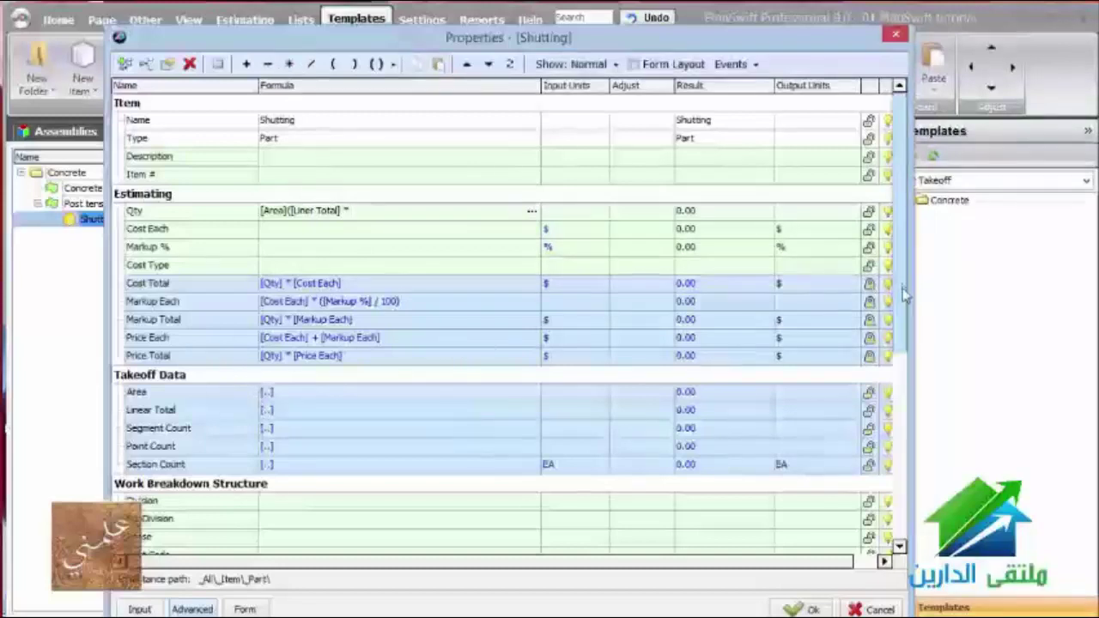
pyautogui.moveTo(901, 292); pyautogui.dragTo(905, 326)
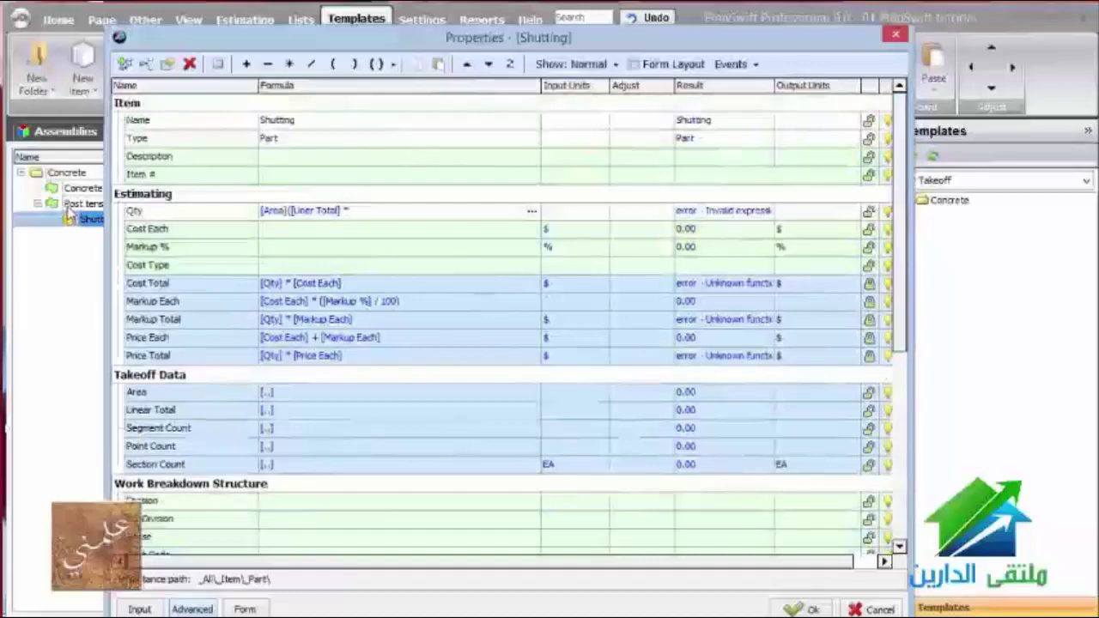
pyautogui.click(792, 608)
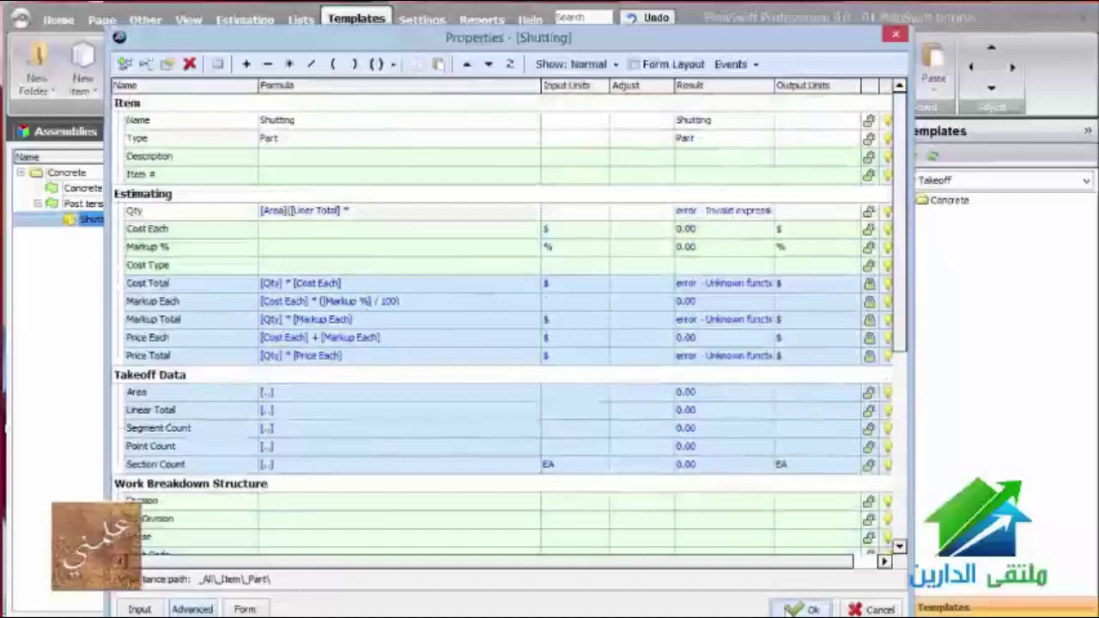
# Set the depth of the Post tension Slab template to 0.3 M.
pyautogui.doubleClick(36, 203)
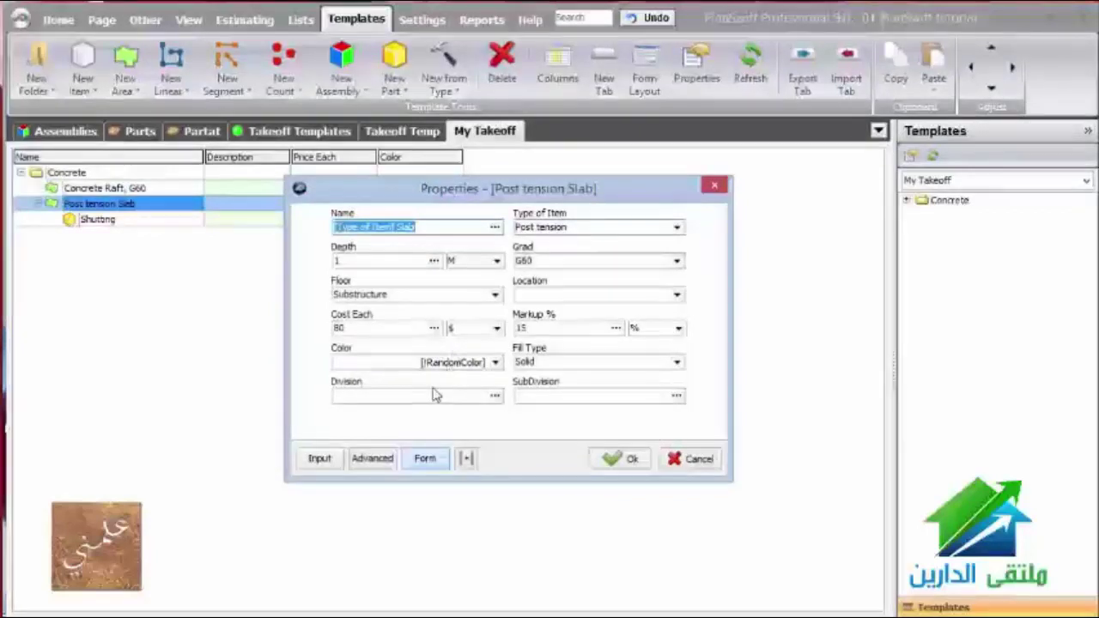
pyautogui.click(359, 260)
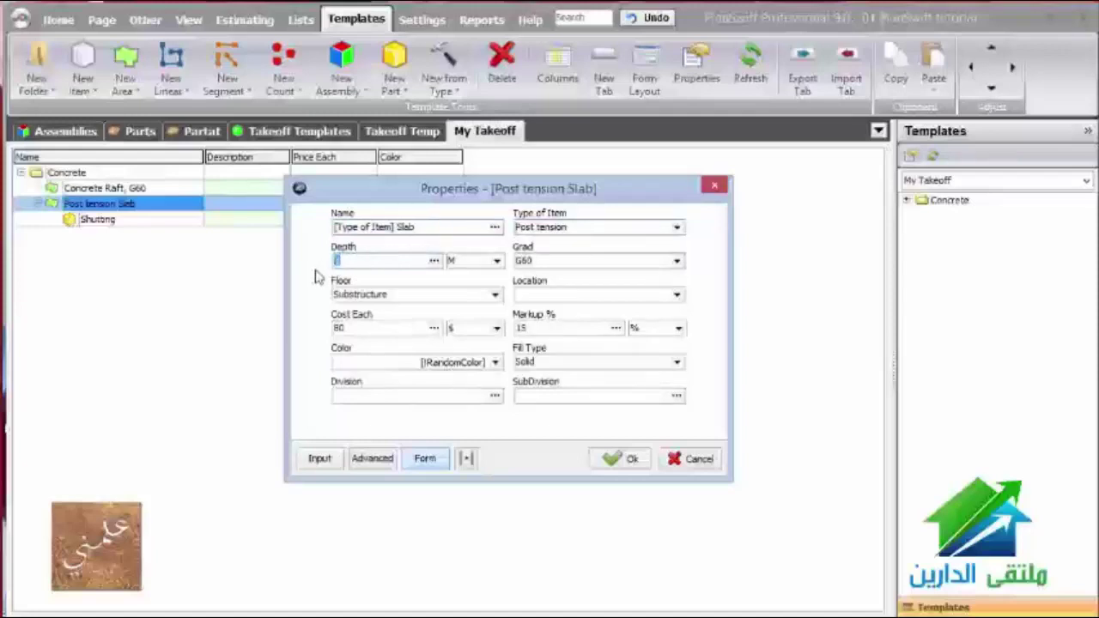
pyautogui.write('0.3')
pyautogui.click(473, 266)
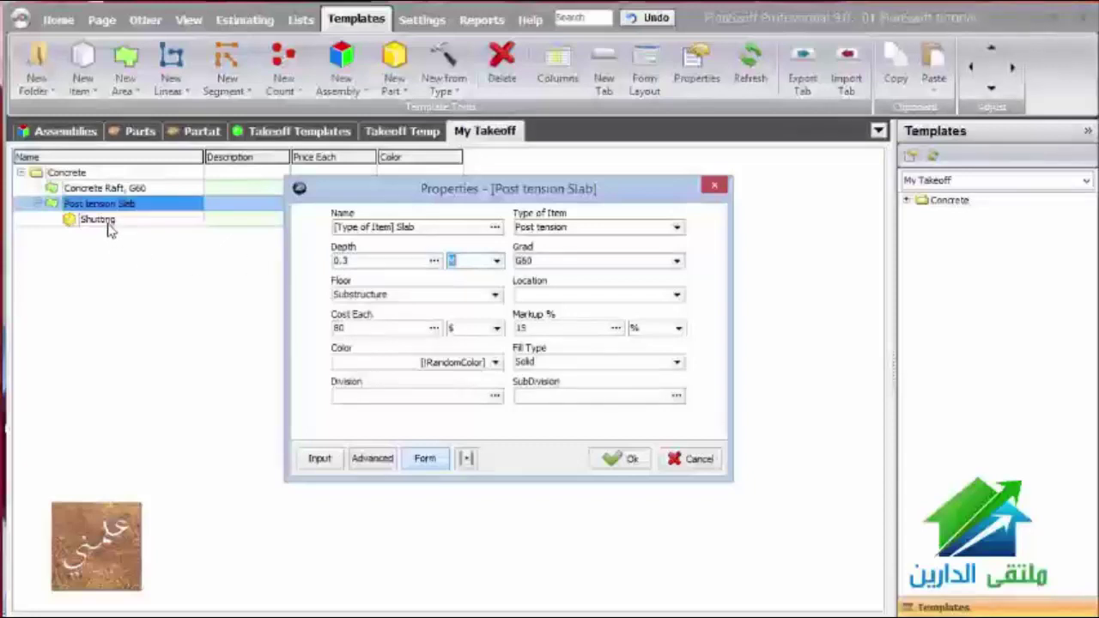
pyautogui.click(630, 458)
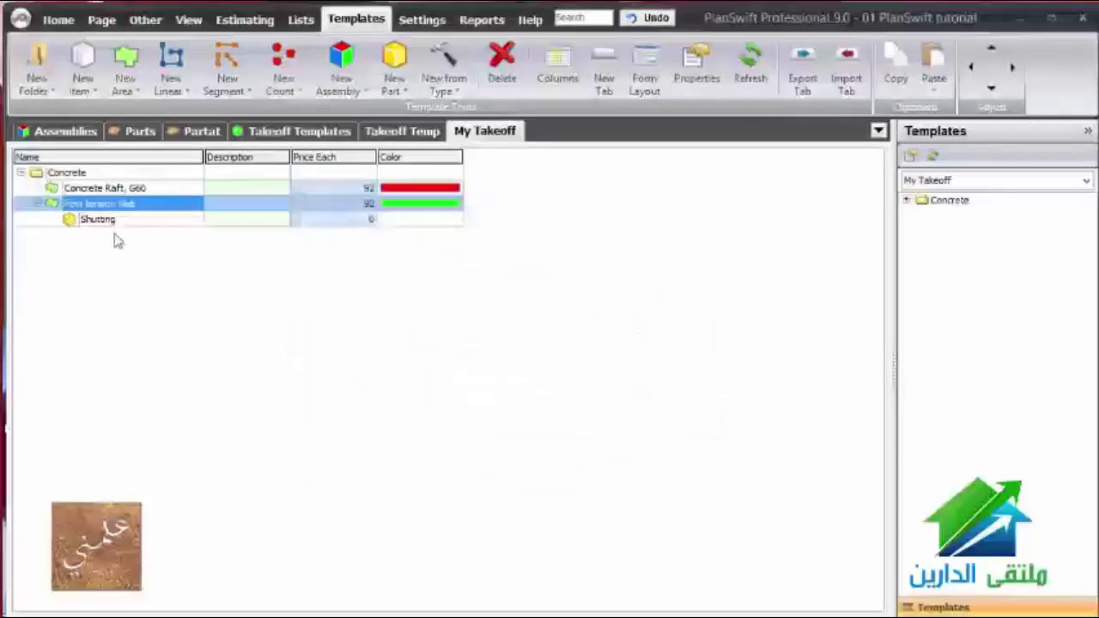
# Add a Number property named Depth to the Shutting part's Takeoff Data group and give it the inheriting formula [..].
pyautogui.doubleClick(112, 221)
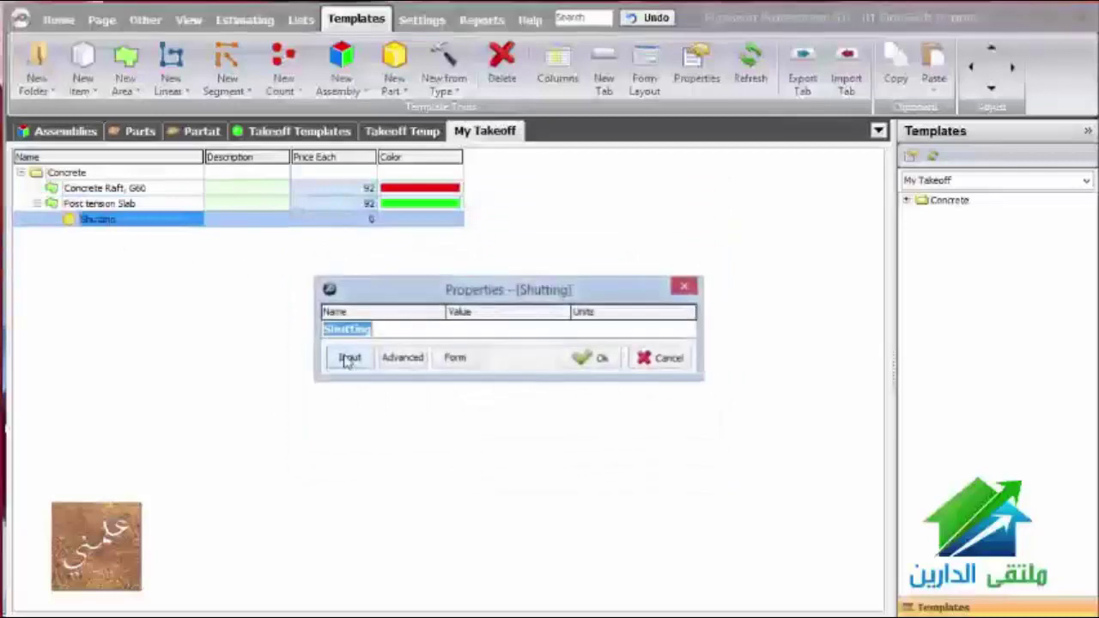
pyautogui.click(388, 364)
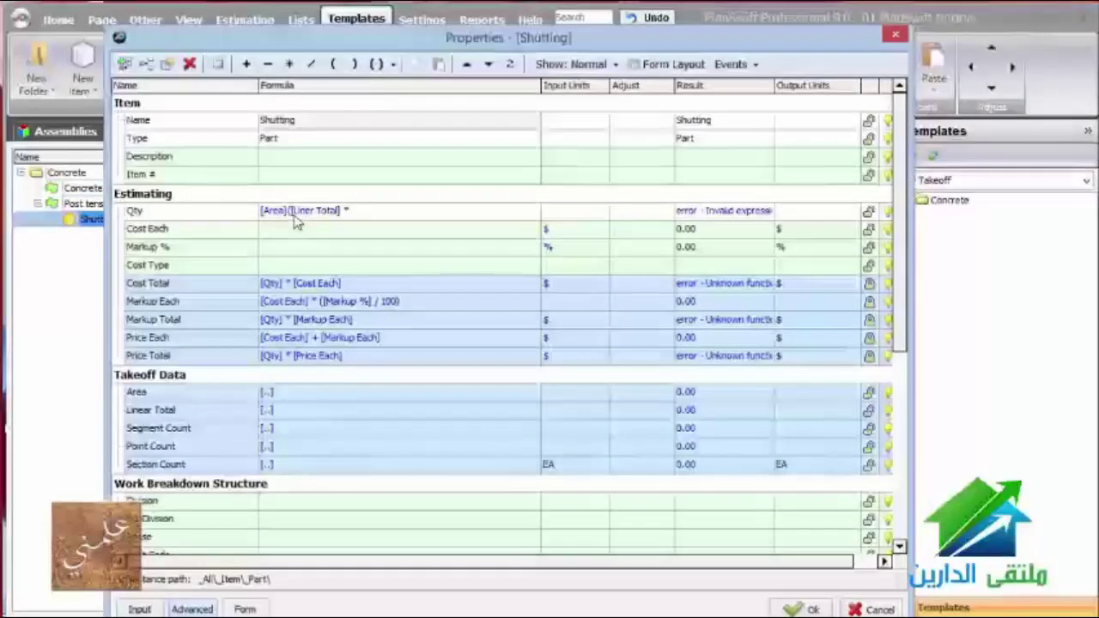
pyautogui.click(361, 211)
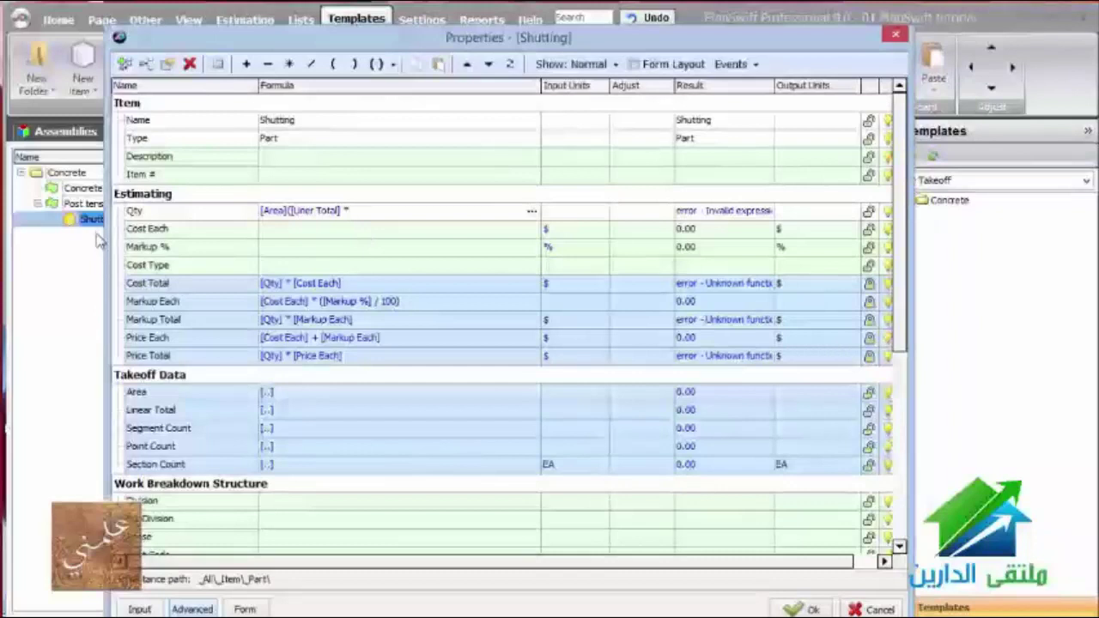
pyautogui.click(203, 469)
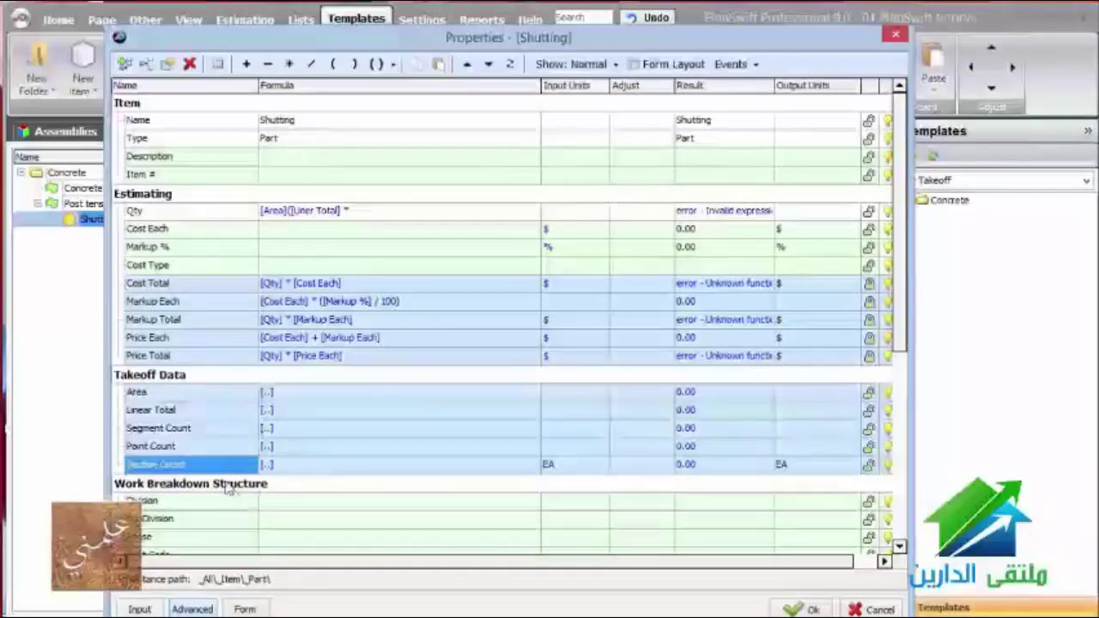
pyautogui.rightClick(220, 477)
pyautogui.click(185, 463)
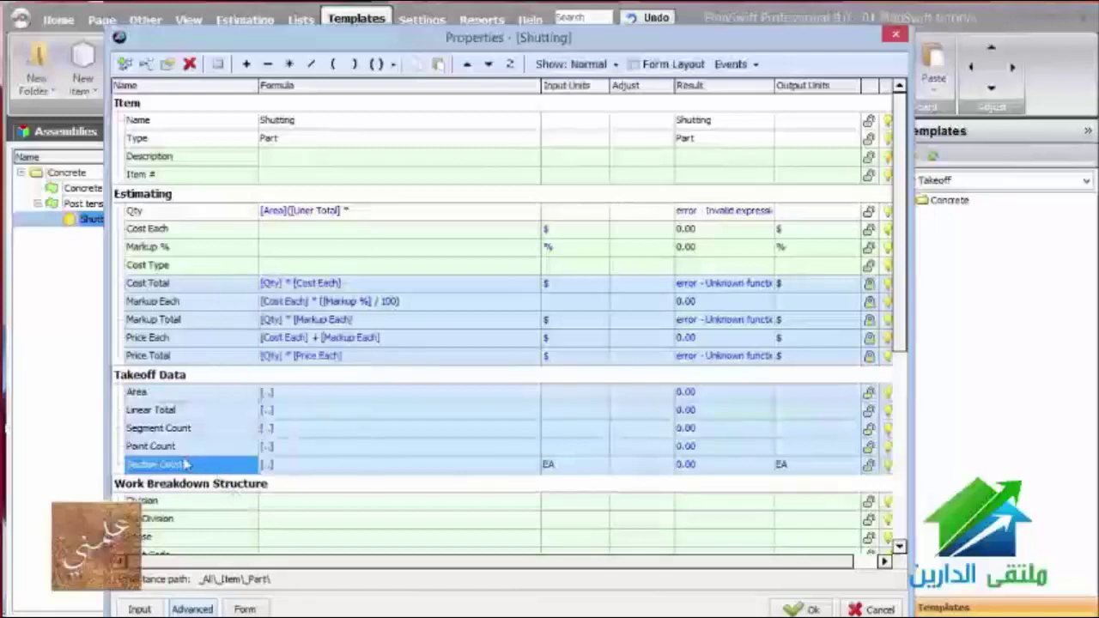
pyautogui.click(232, 69)
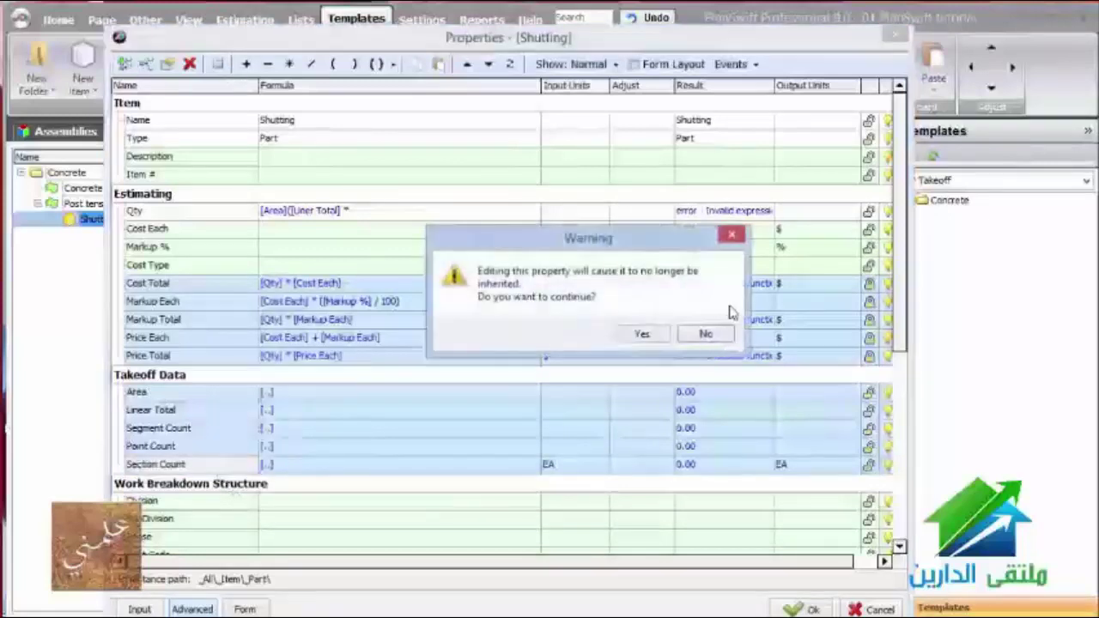
pyautogui.click(706, 336)
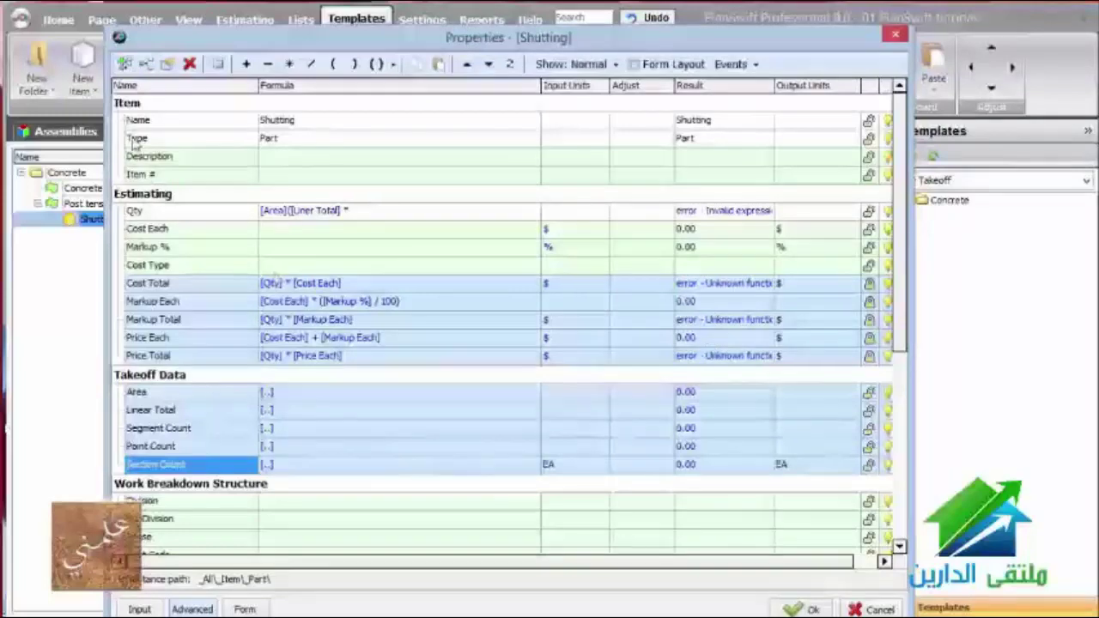
pyautogui.click(125, 65)
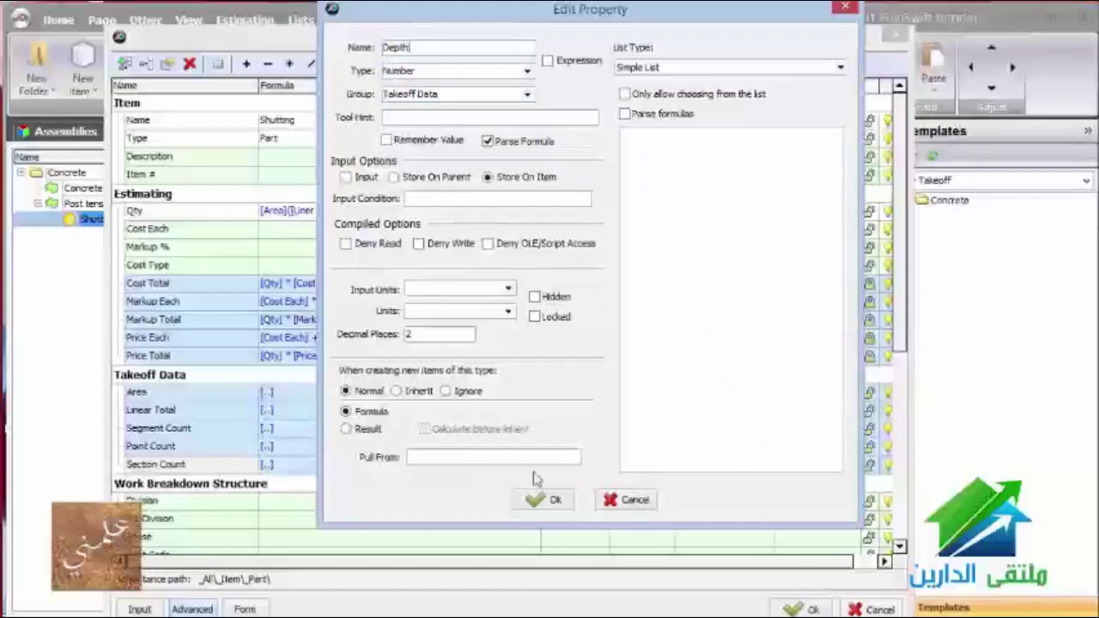
pyautogui.click(552, 502)
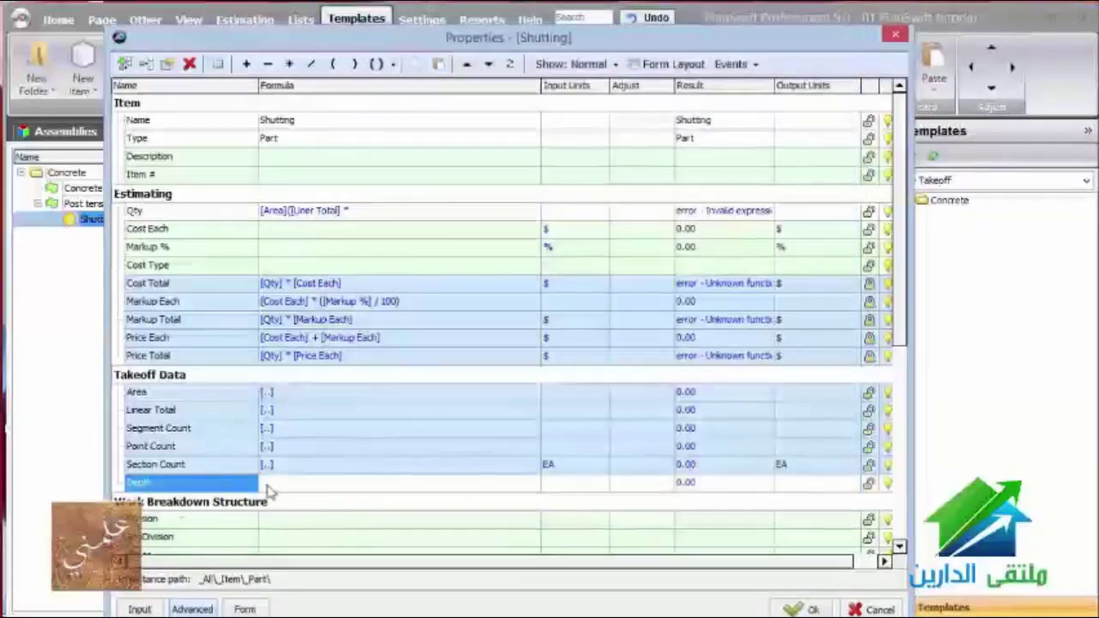
pyautogui.click(268, 486)
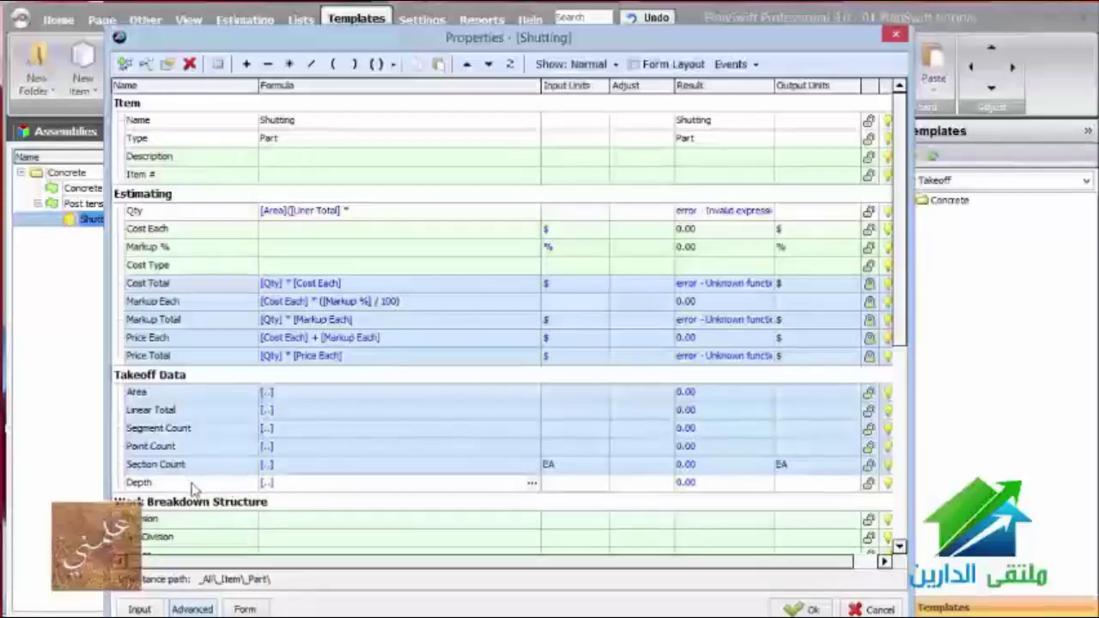
pyautogui.click(89, 220)
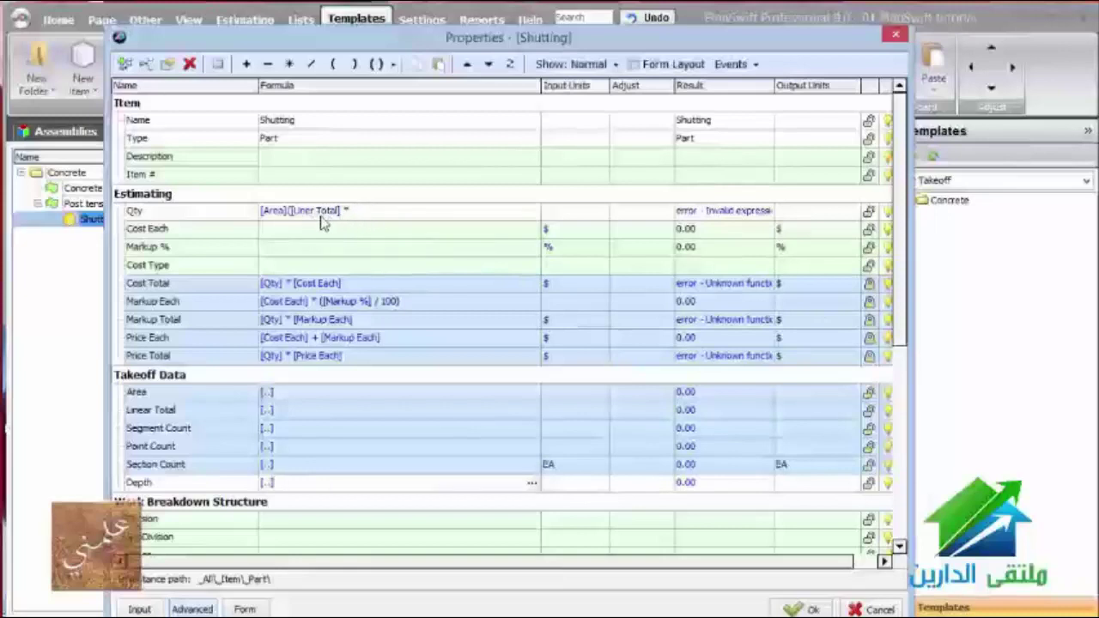
# Complete the Shutting part's Qty formula as [Area] + ([Liner Total] * [Depth]).
pyautogui.click(362, 217)
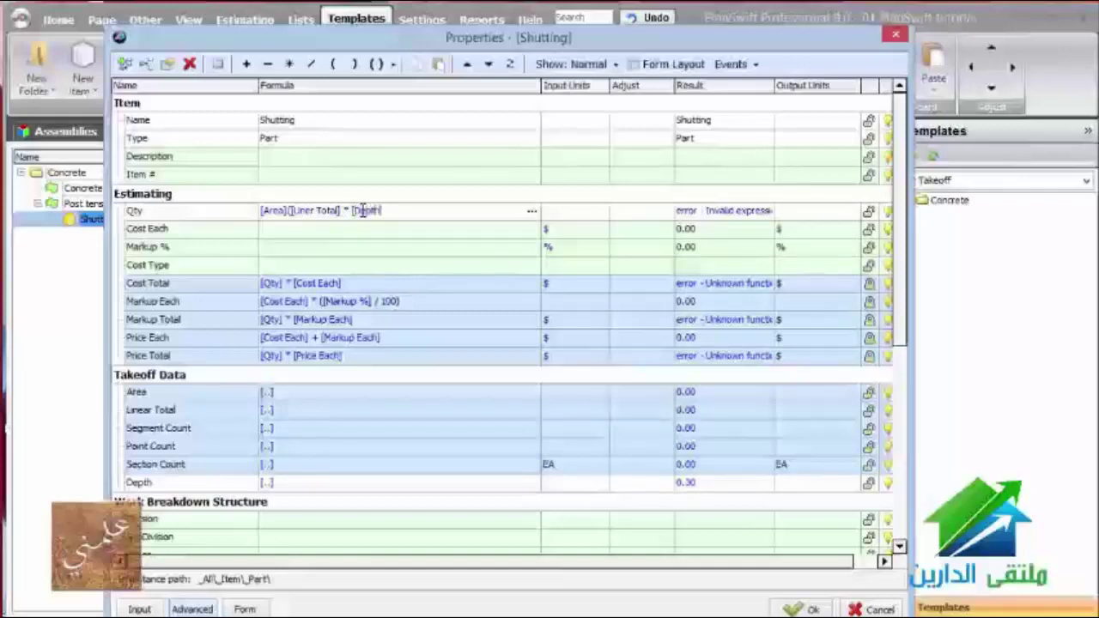
pyautogui.write('[Depth])')
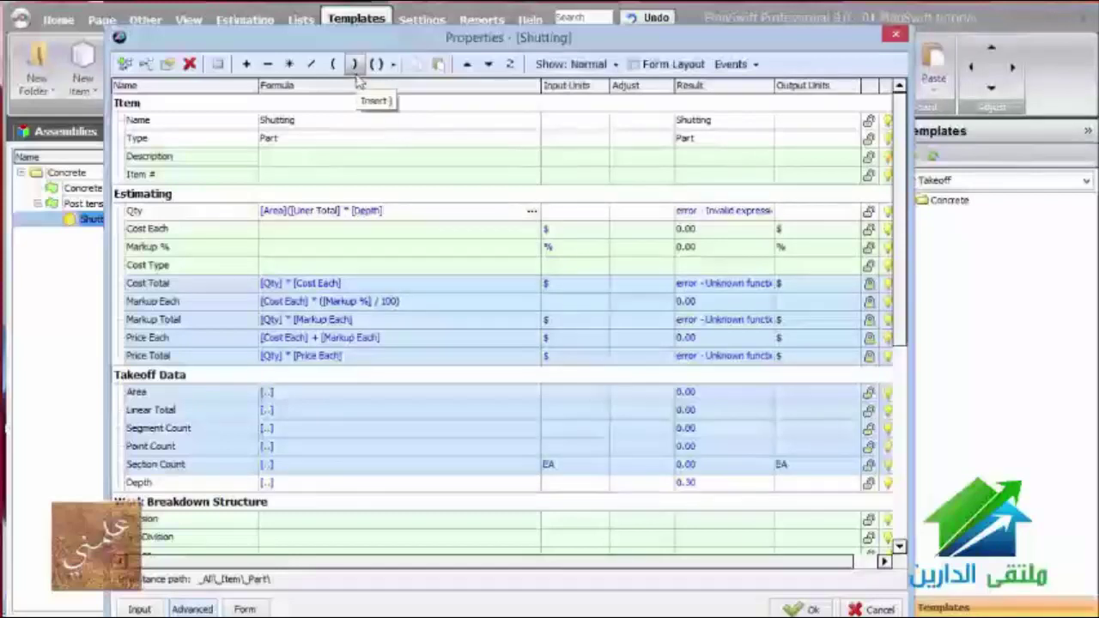
pyautogui.click(382, 230)
pyautogui.click(399, 216)
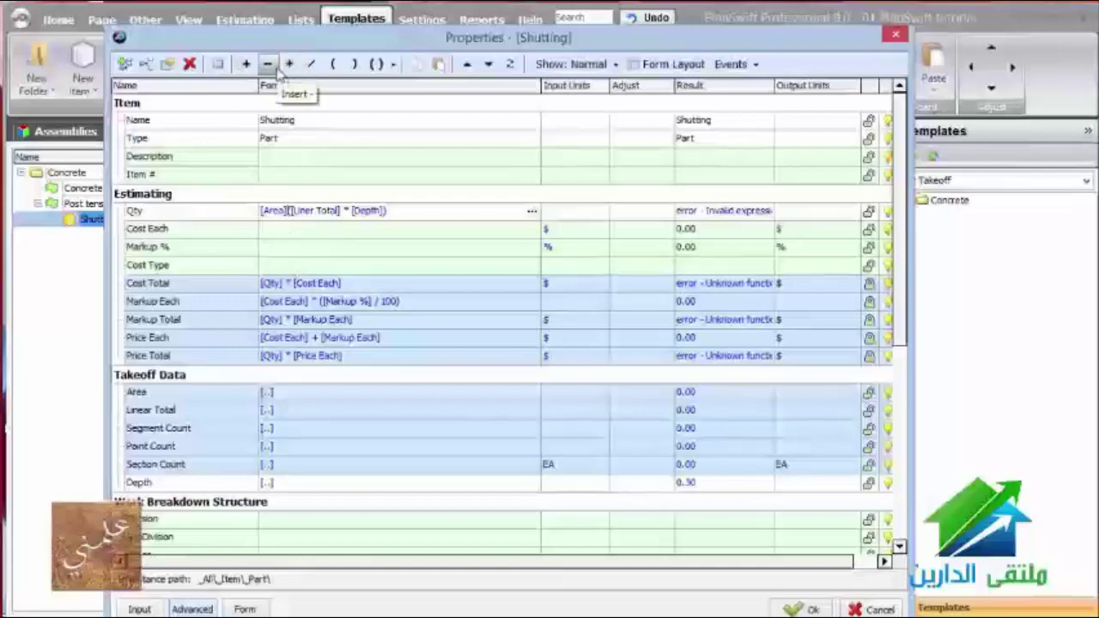
pyautogui.click(247, 64)
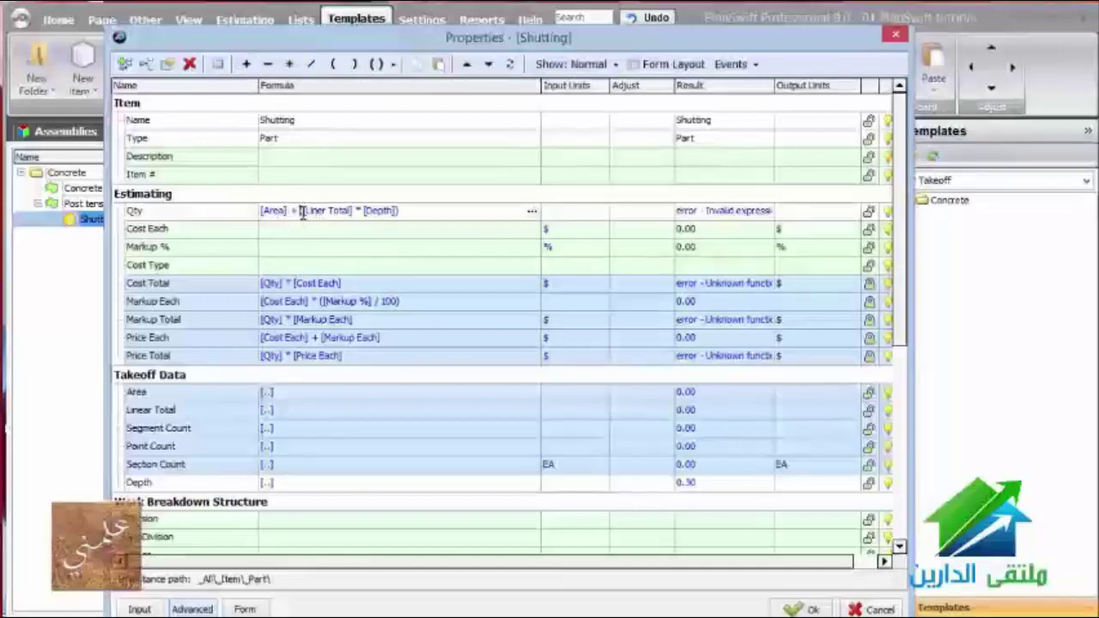
pyautogui.click(406, 230)
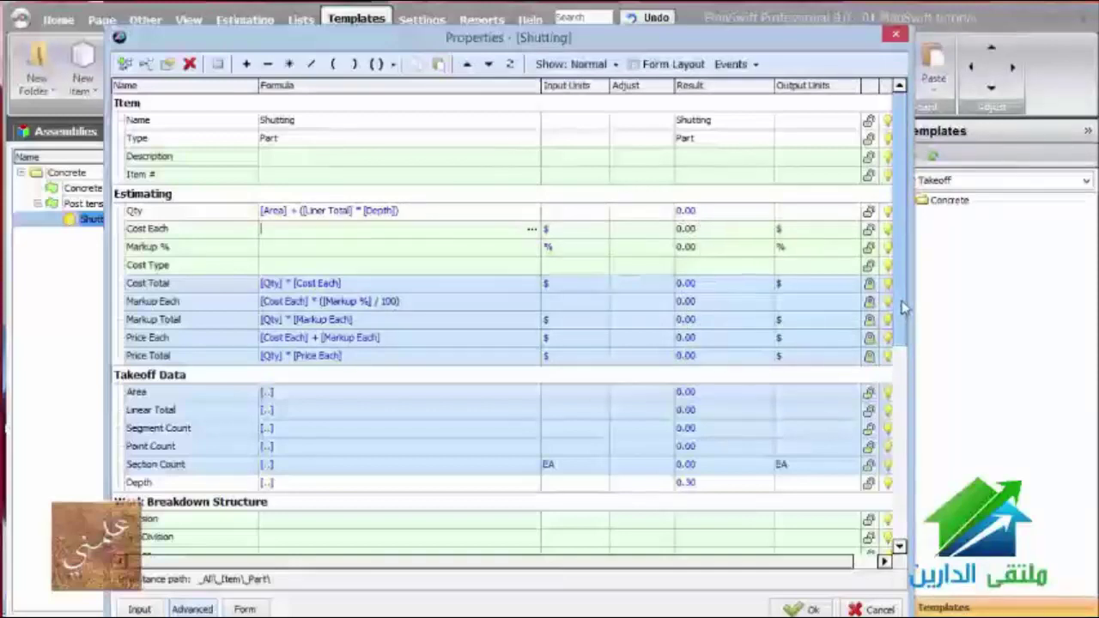
# Set the input units of the Shutting part's Qty to SQ M and save the part's properties.
pyautogui.moveTo(904, 331); pyautogui.dragTo(933, 252)
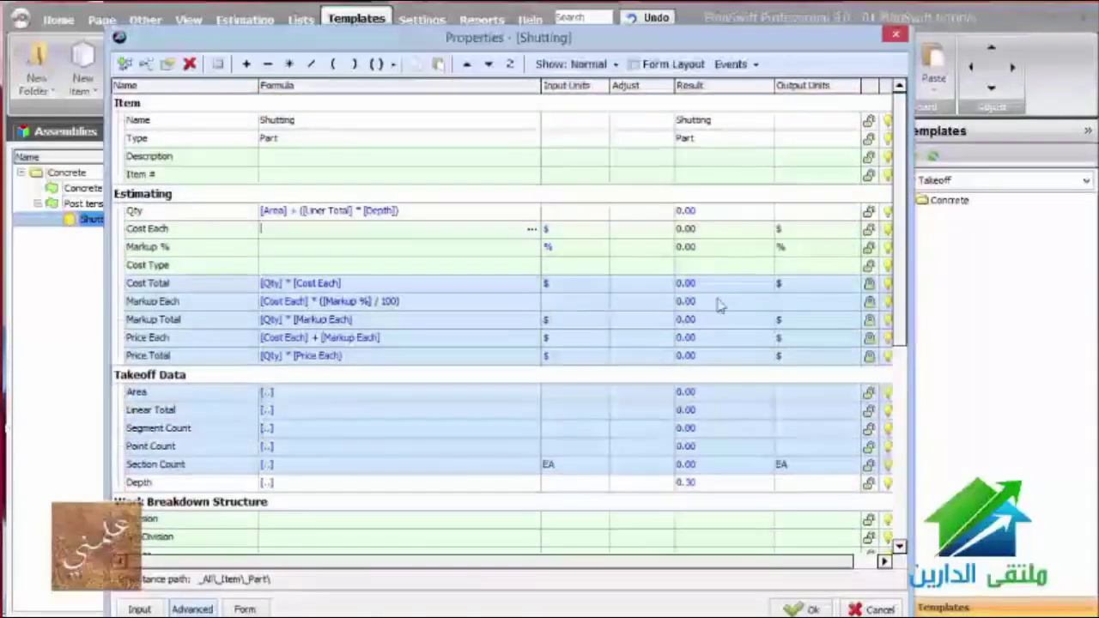
pyautogui.click(203, 226)
pyautogui.click(584, 213)
pyautogui.click(600, 212)
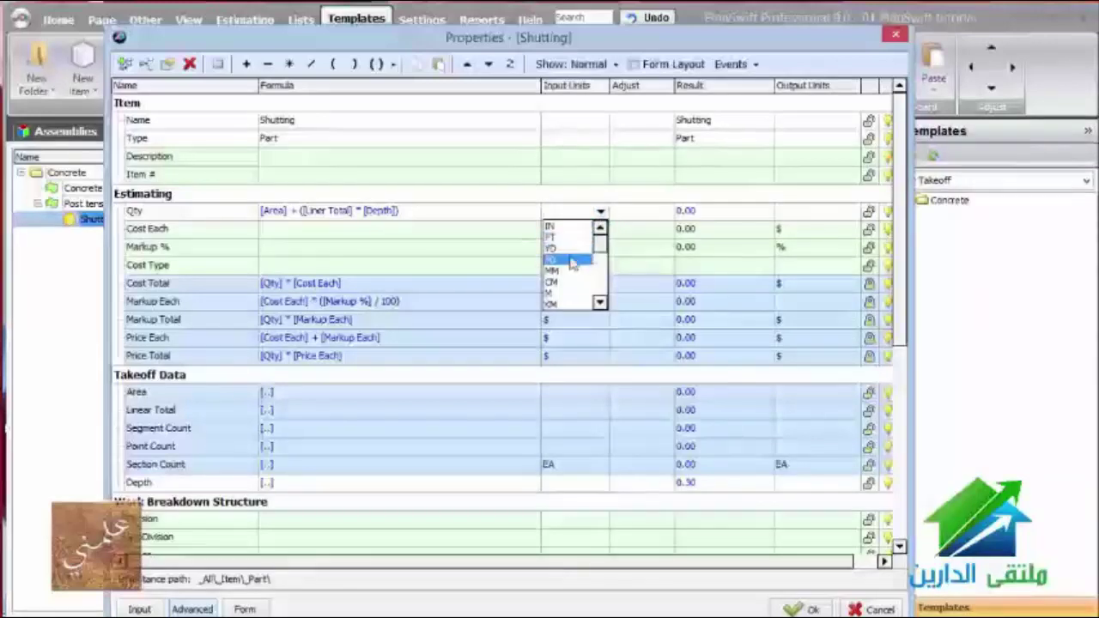
pyautogui.moveTo(600, 245); pyautogui.dragTo(603, 278)
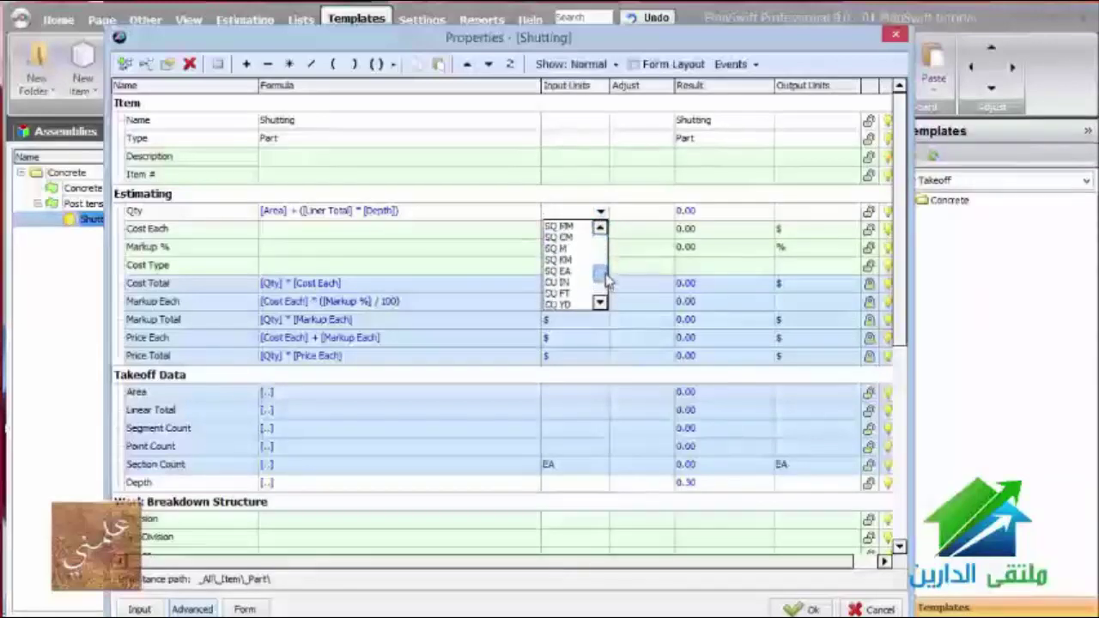
pyautogui.click(576, 249)
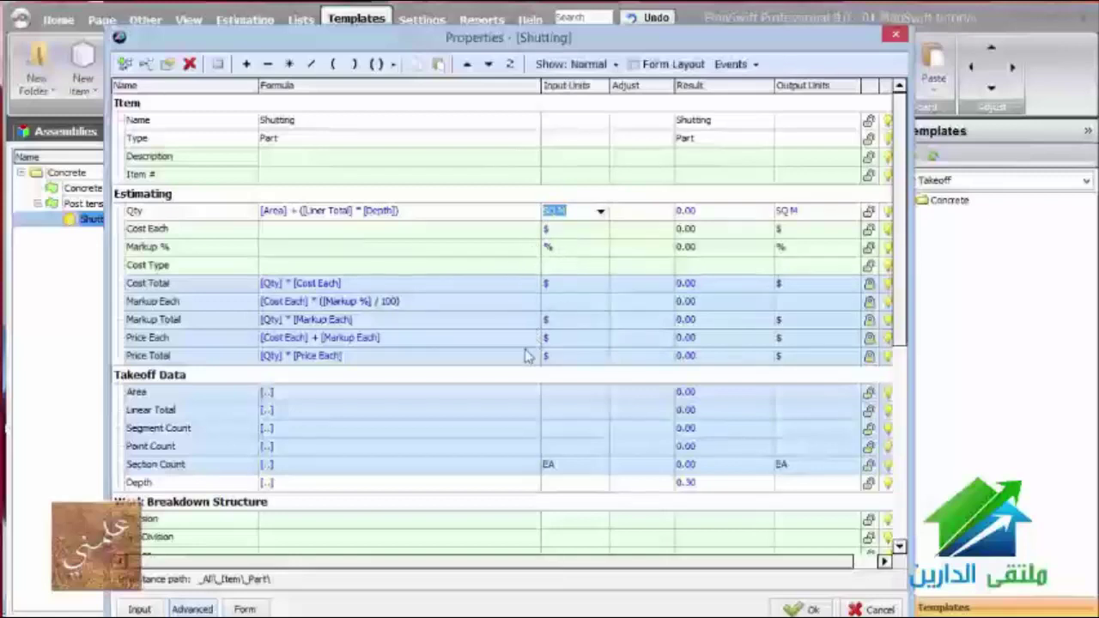
pyautogui.click(564, 397)
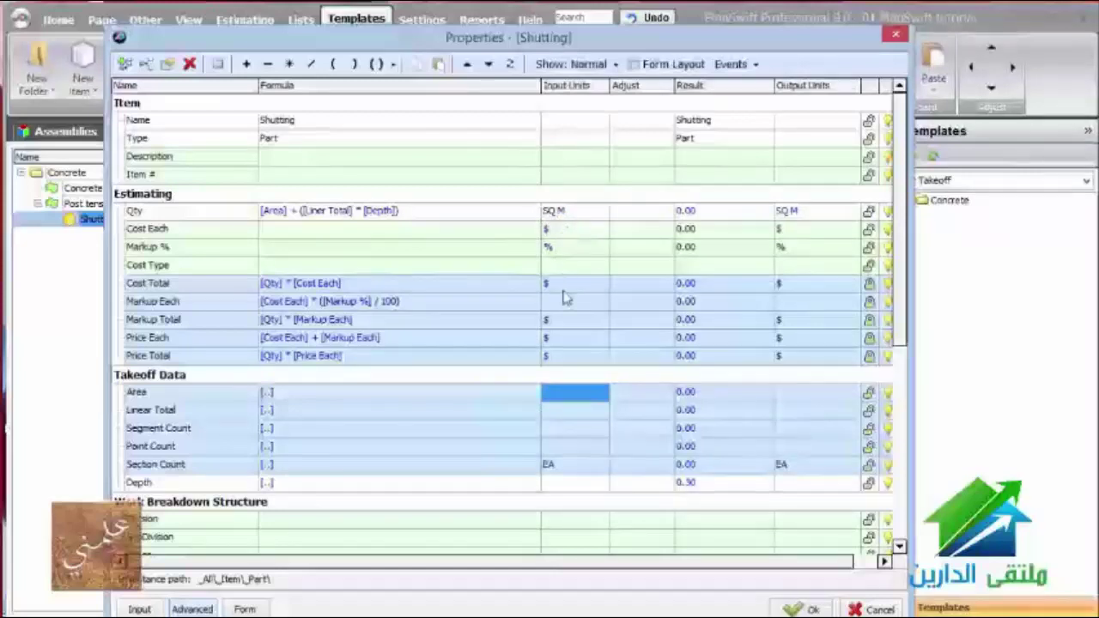
pyautogui.click(807, 608)
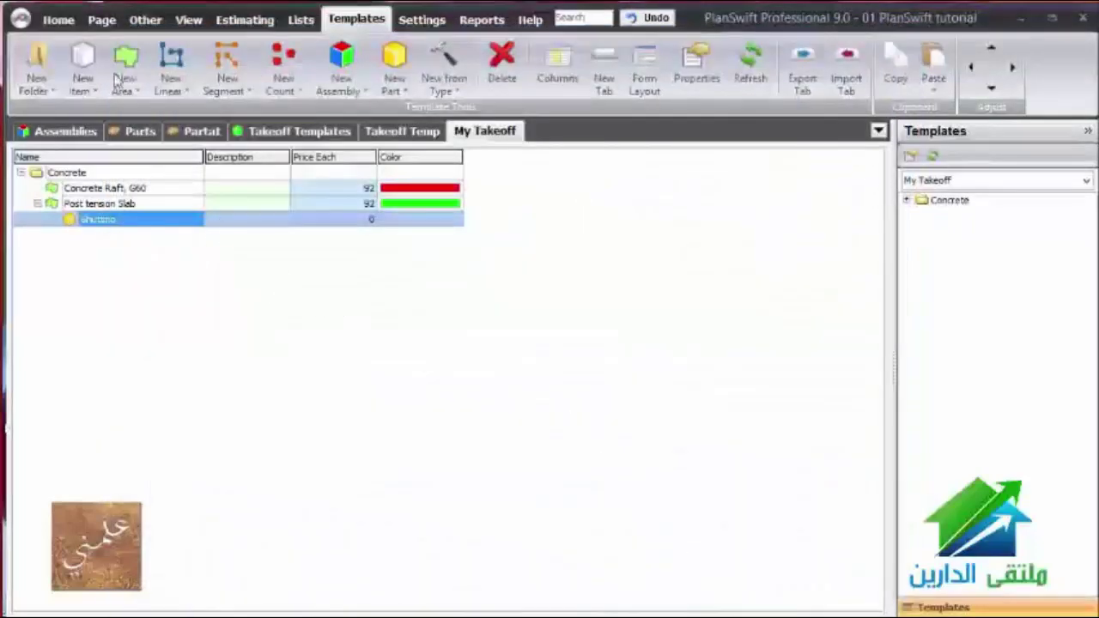
# Delete the existing Post tension Slab takeoff from the Ground floor drawing and confirm the deletion.
pyautogui.click(73, 26)
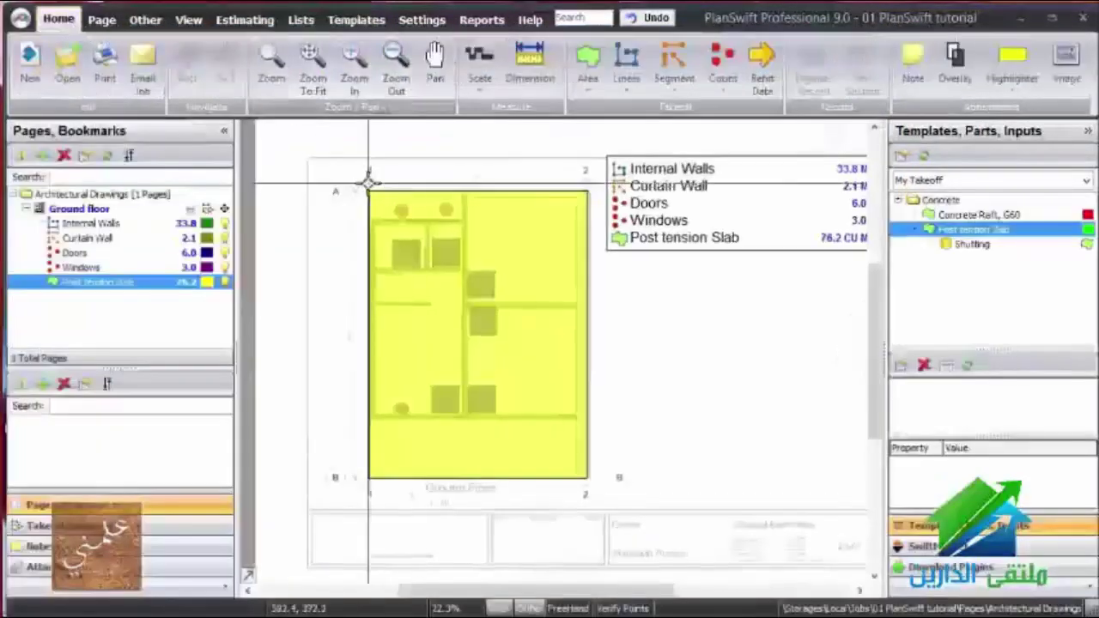
pyautogui.click(515, 239)
pyautogui.press('Delete')
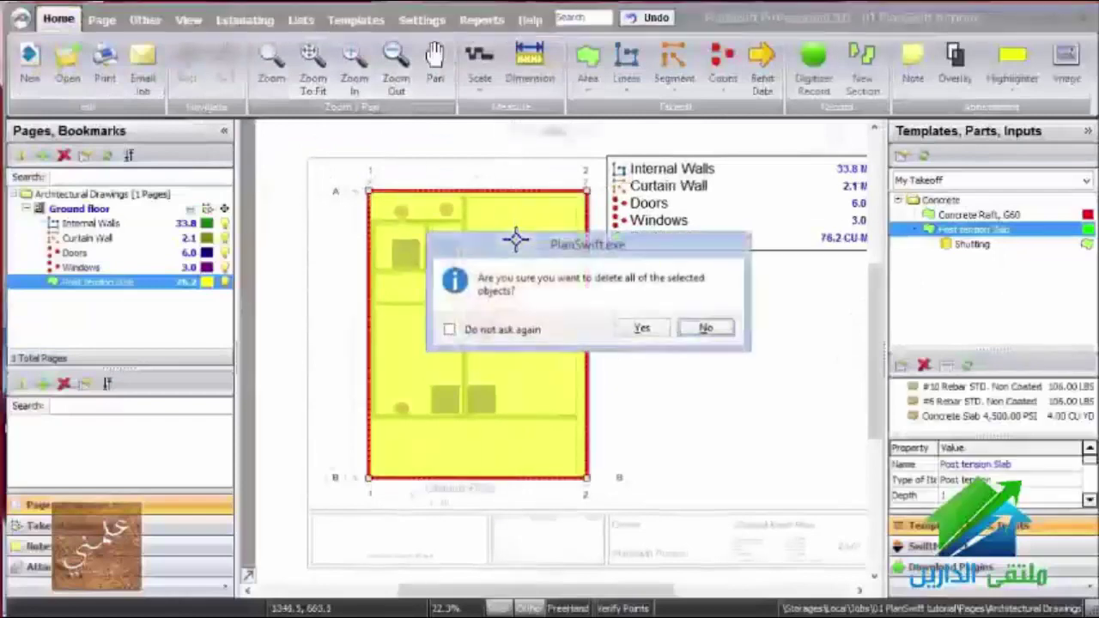
pyautogui.click(642, 329)
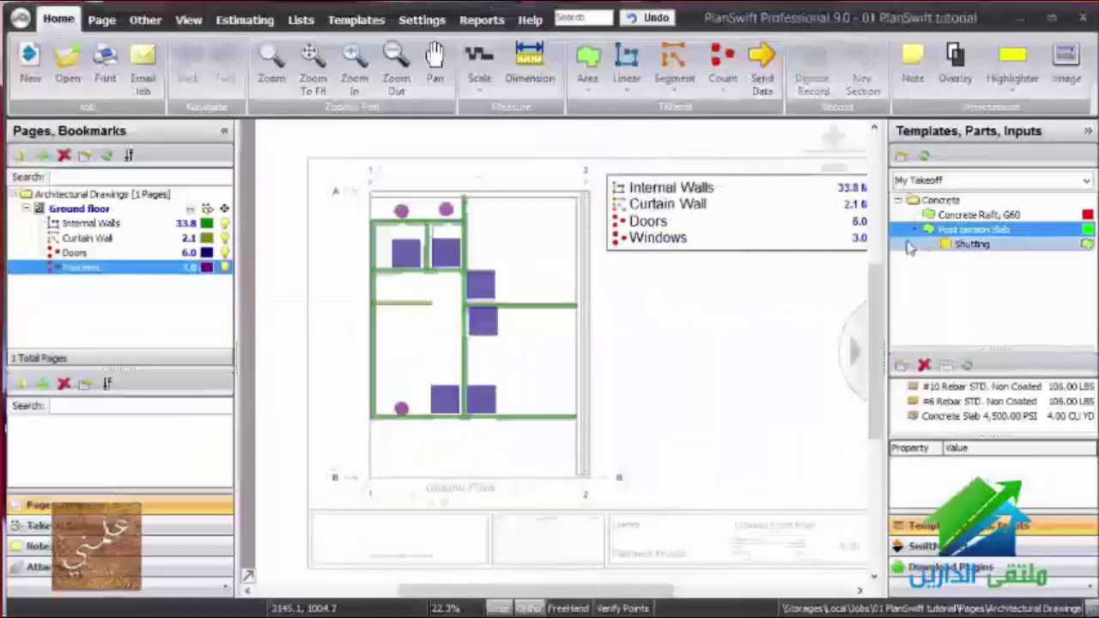
# Take off a new Post tension Slab from the template as a box spanning the whole floor from grid corner B-1 to A-2.
pyautogui.doubleClick(897, 232)
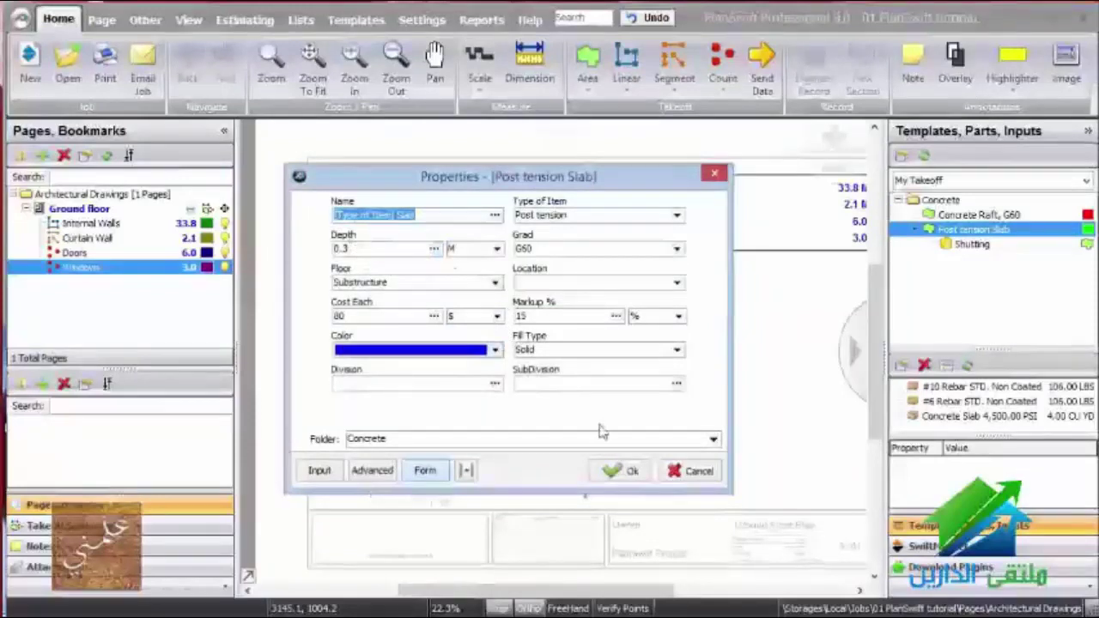
pyautogui.click(625, 470)
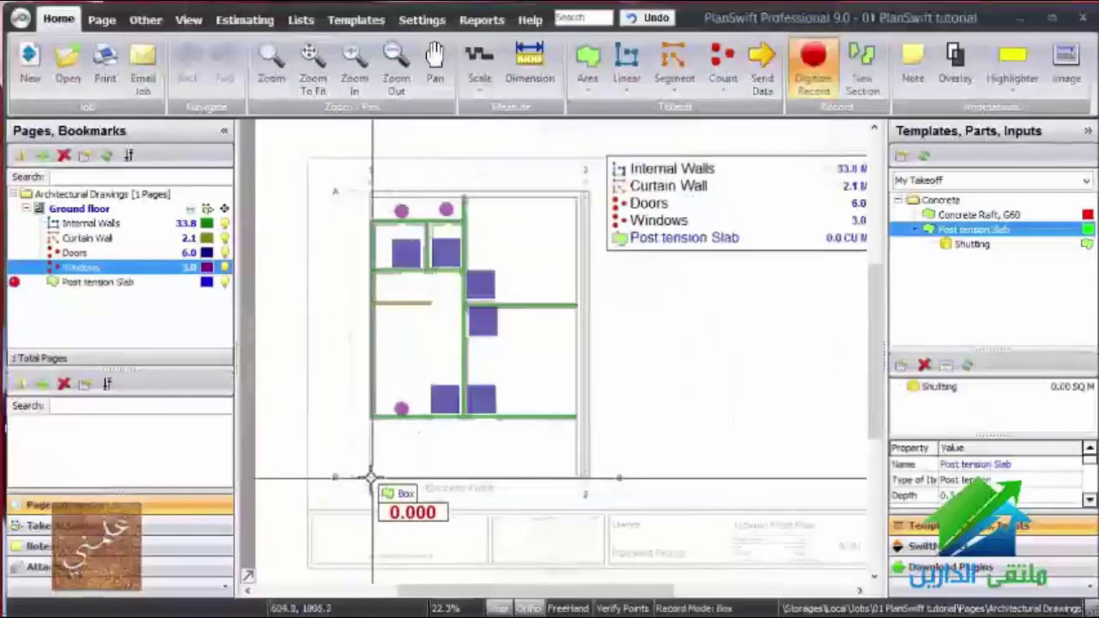
pyautogui.click(369, 478)
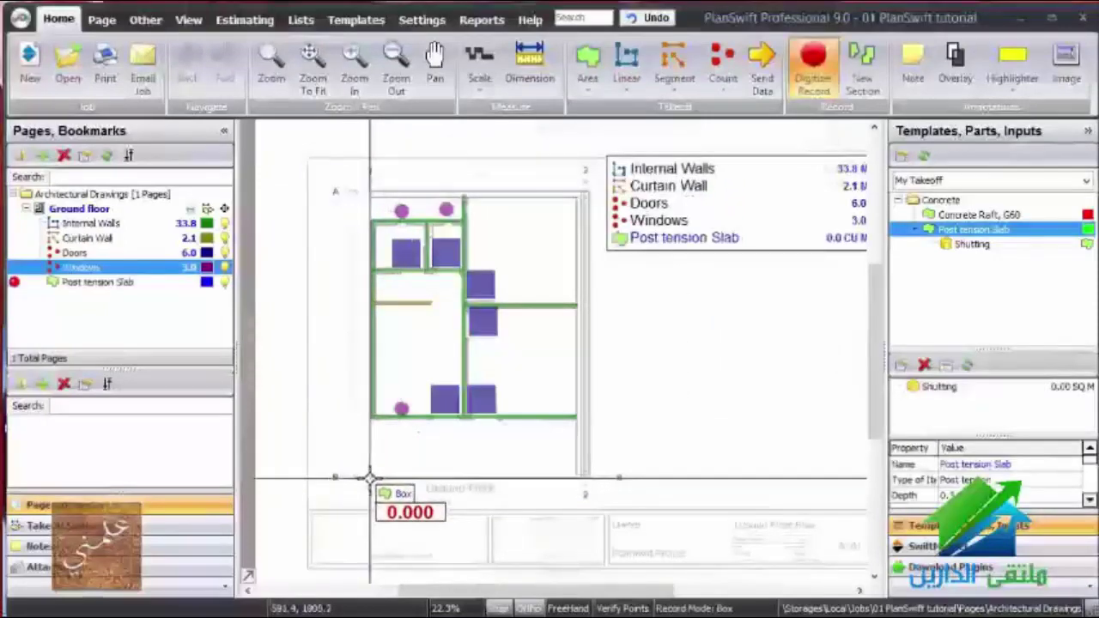
pyautogui.click(588, 194)
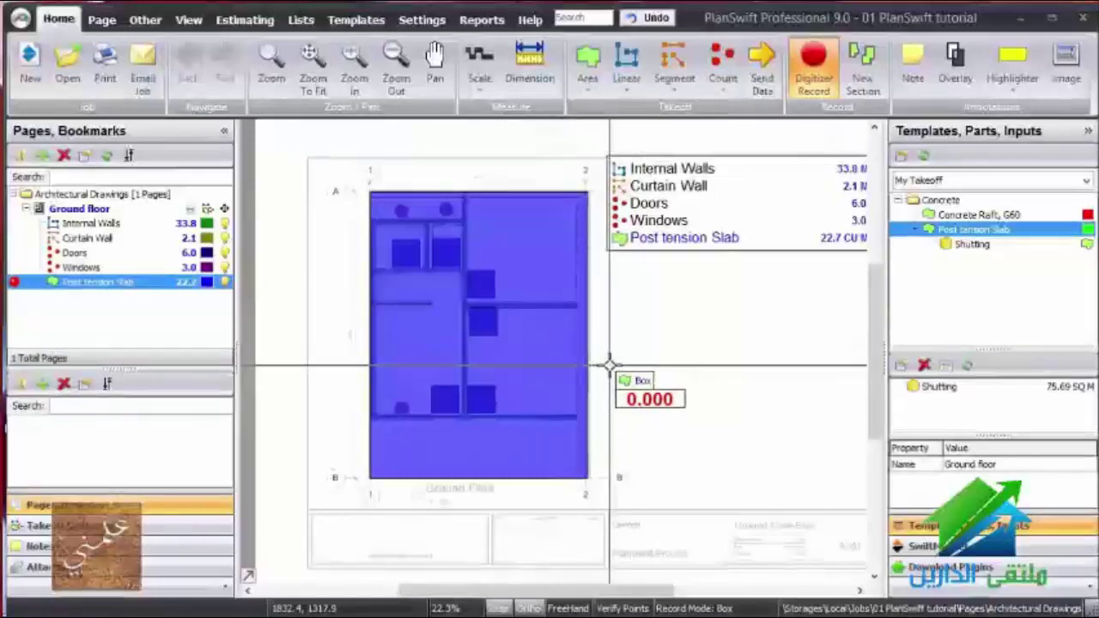
pyautogui.press('Escape')
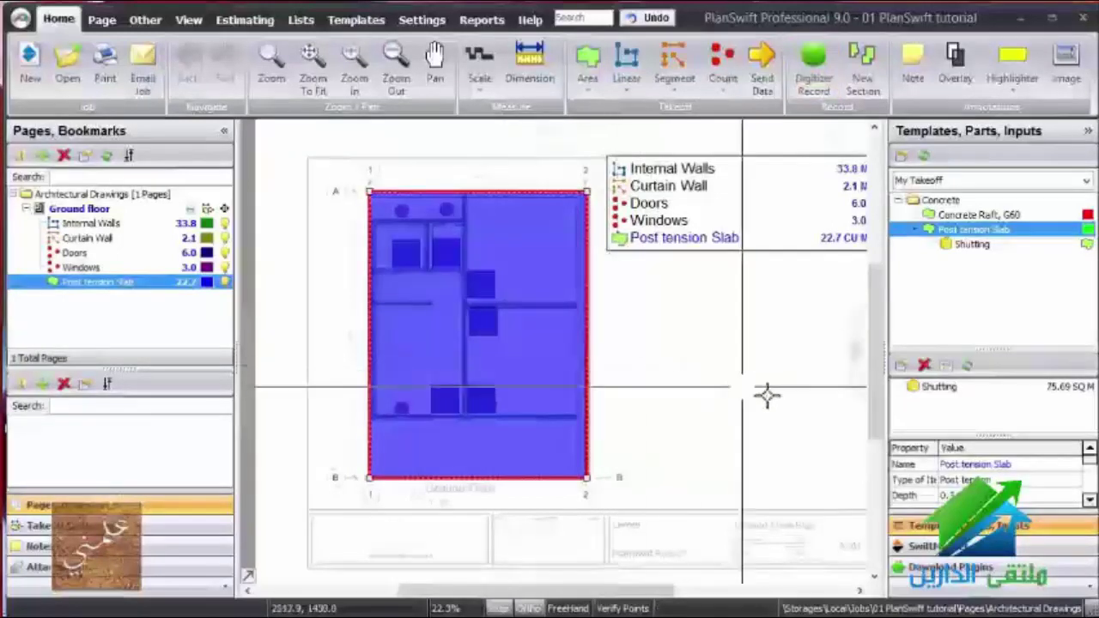
# Examine the new slab's Shutting quantity and the estimating and takeoff data in the Post tension Slab's advanced properties.
pyautogui.click(940, 388)
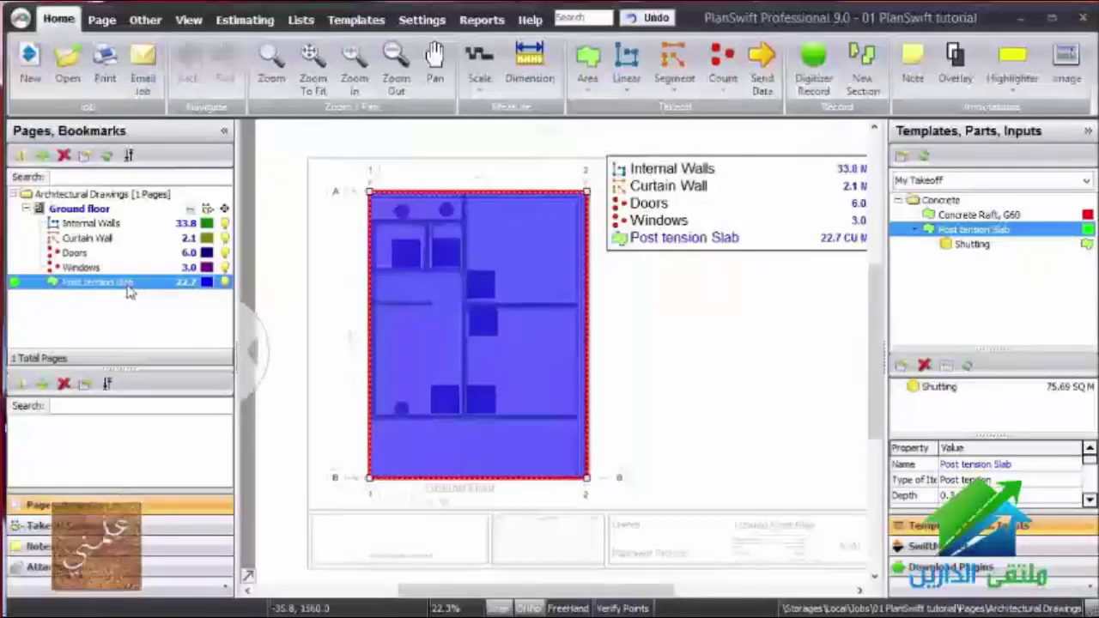
pyautogui.doubleClick(129, 288)
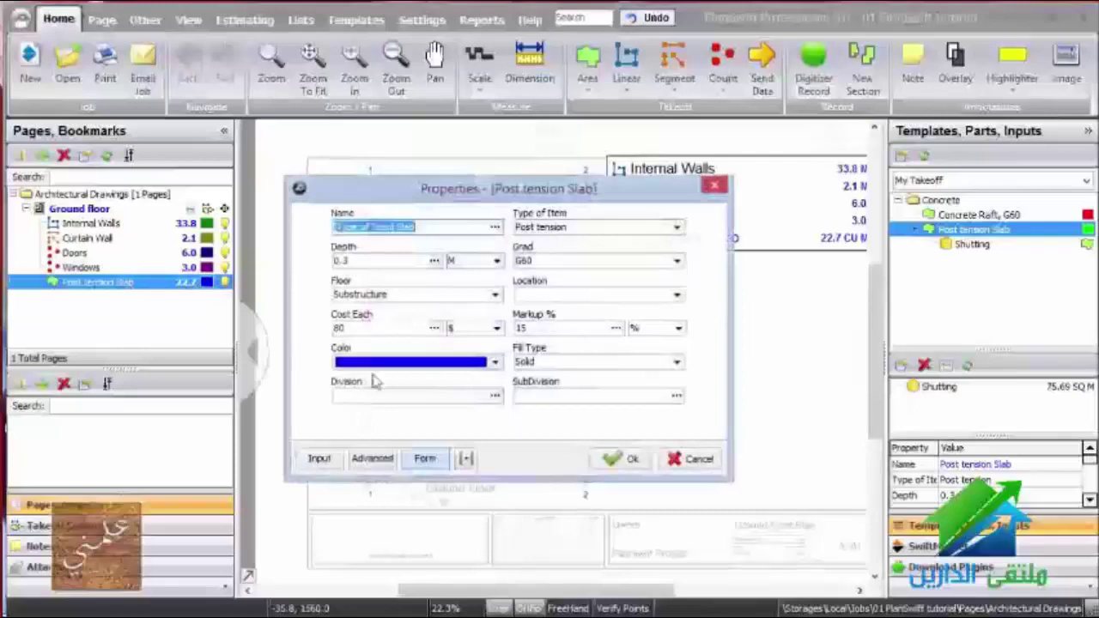
pyautogui.click(378, 461)
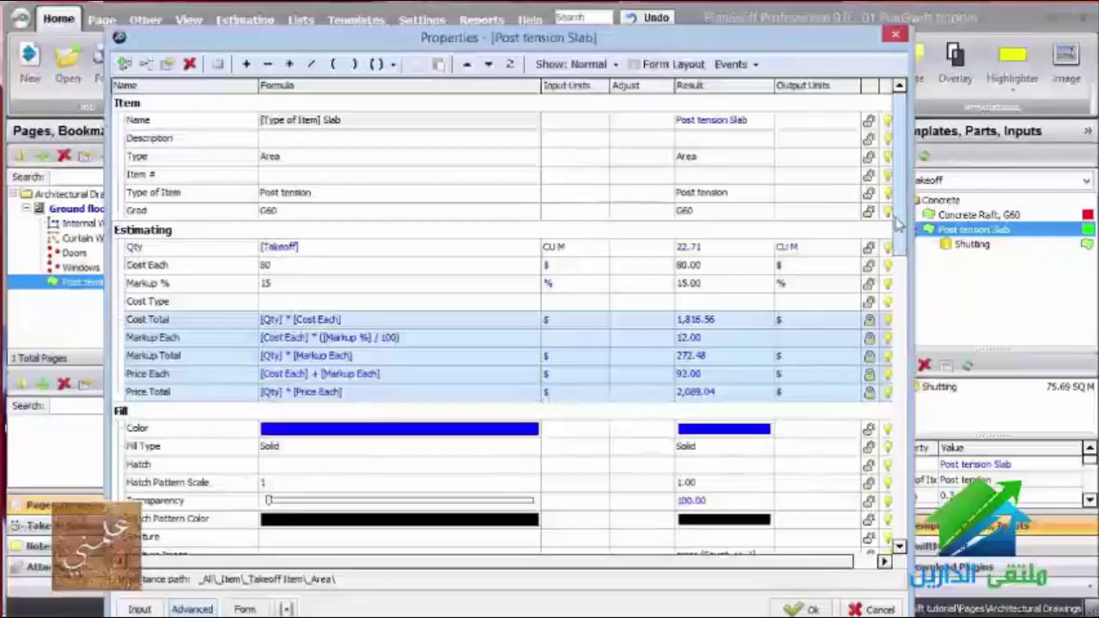
pyautogui.scroll(-1, 899, 250)
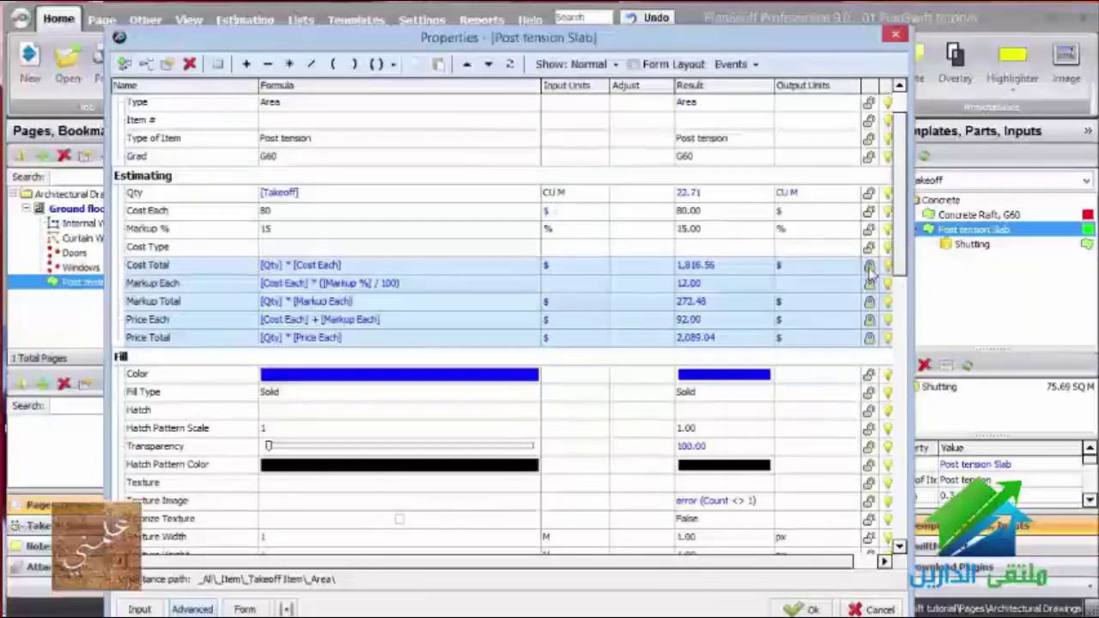
pyautogui.scroll(-2, 897, 320)
pyautogui.scroll(-4, 897, 320)
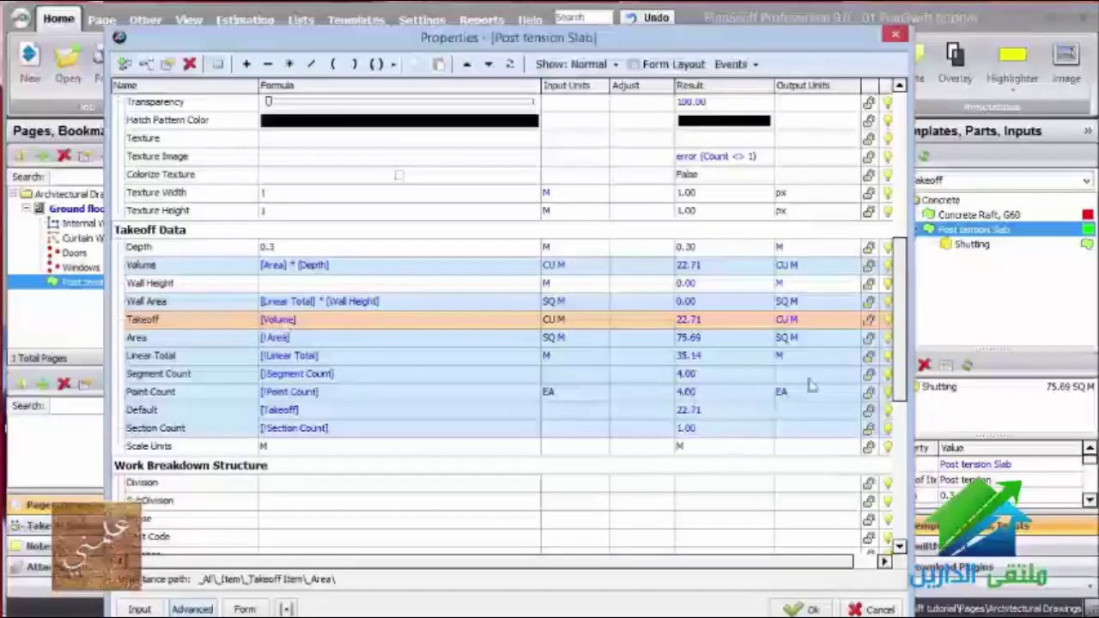
pyautogui.moveTo(899, 385); pyautogui.dragTo(900, 287)
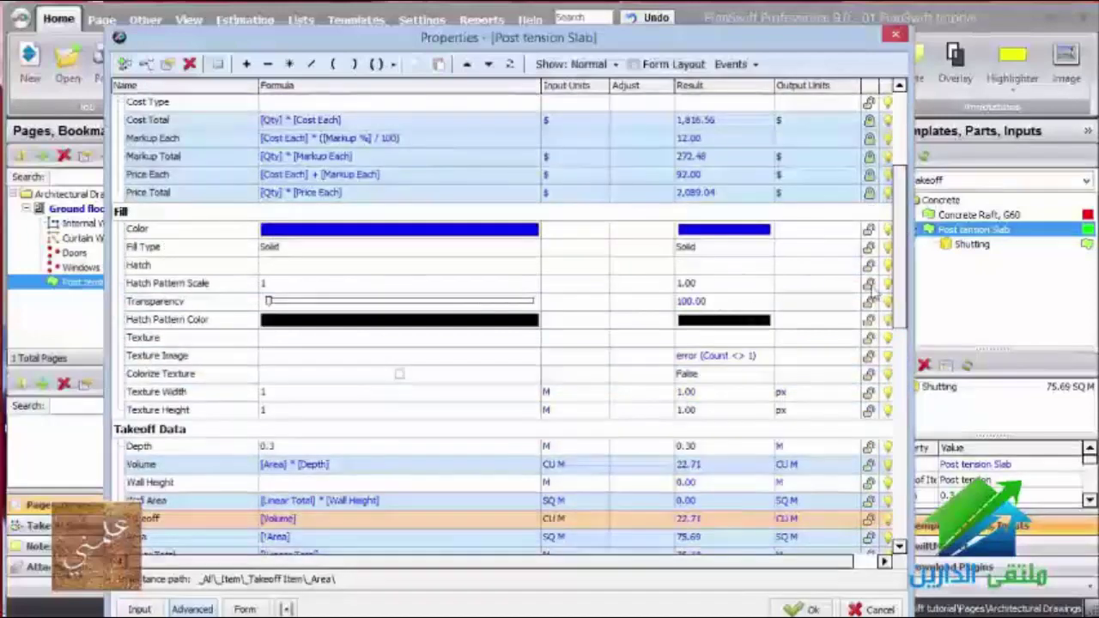
pyautogui.moveTo(900, 296); pyautogui.dragTo(900, 247)
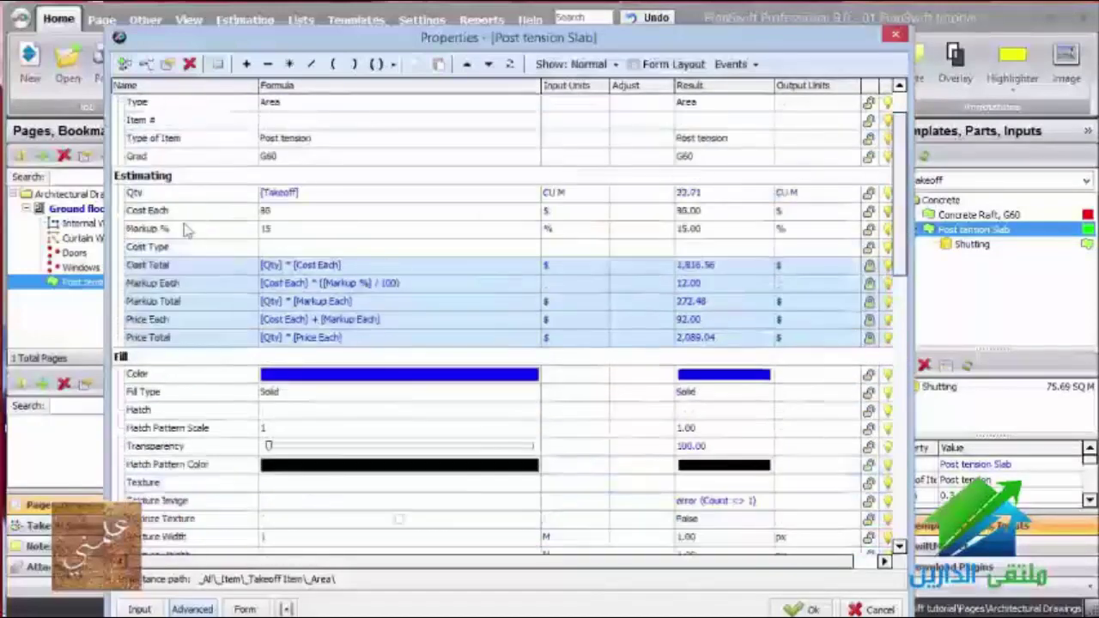
pyautogui.click(810, 610)
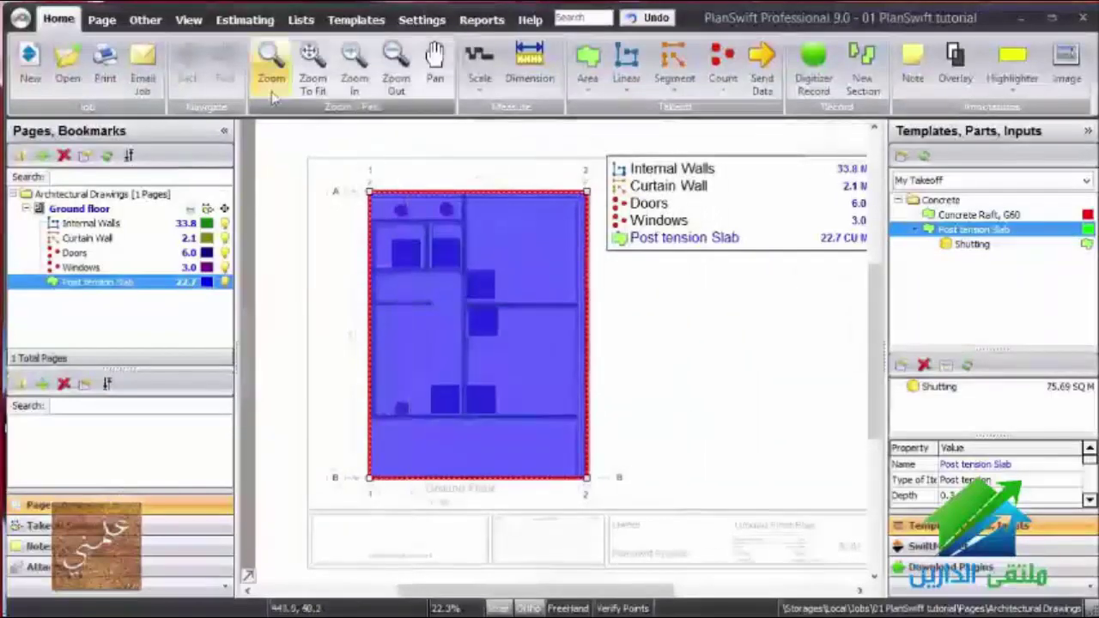
# Create a new part in the My Takeoff templates' Concrete folder and name it Steel.
pyautogui.click(354, 20)
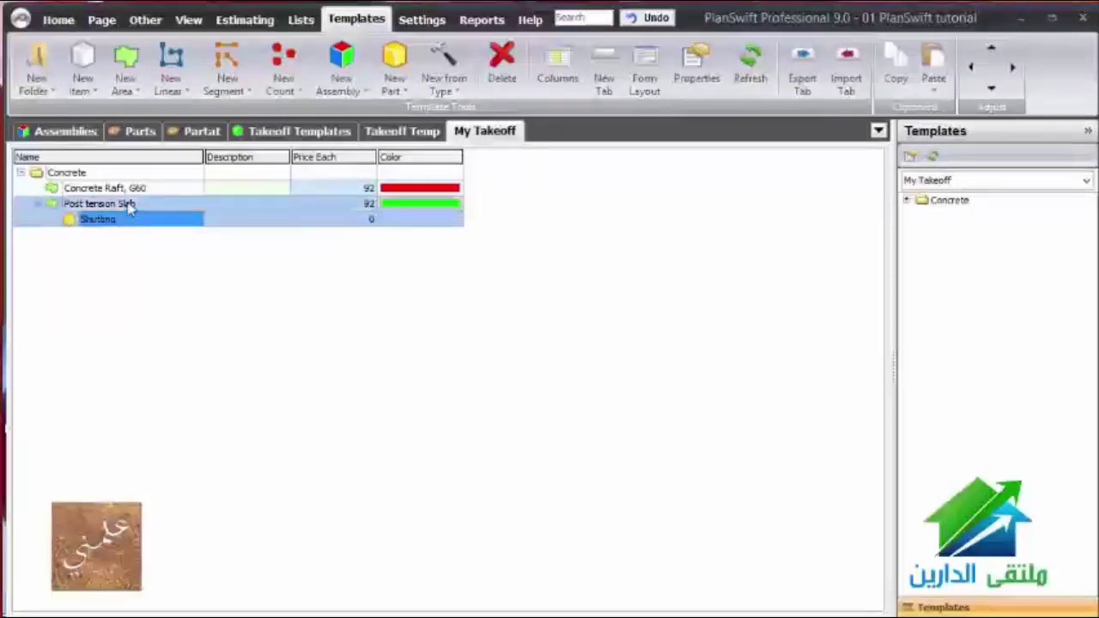
pyautogui.click(131, 206)
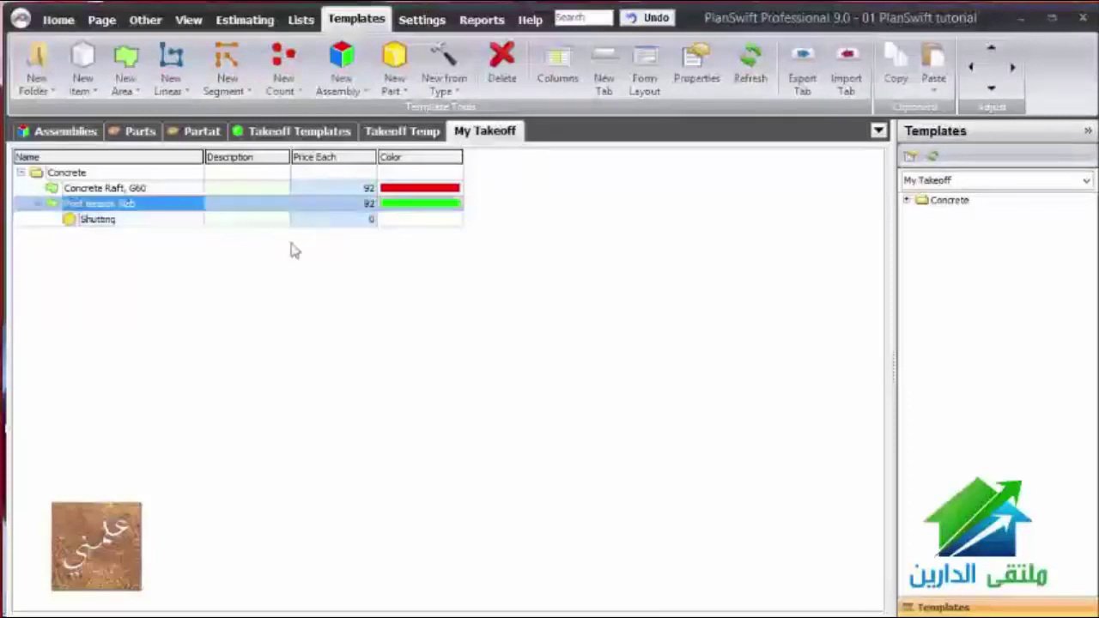
pyautogui.click(393, 60)
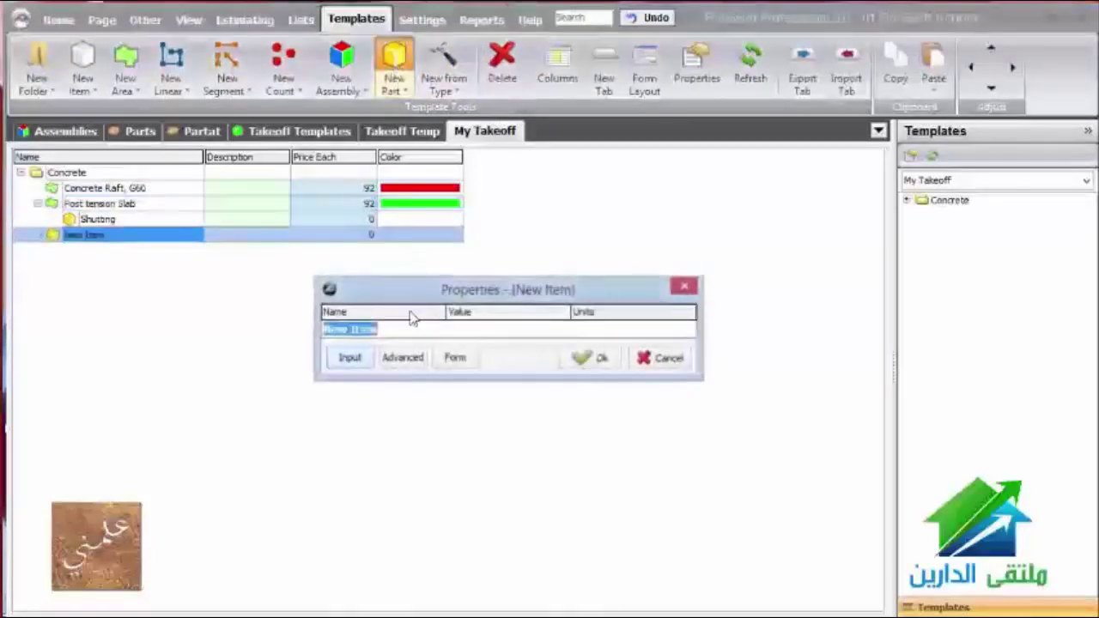
pyautogui.write('Steel')
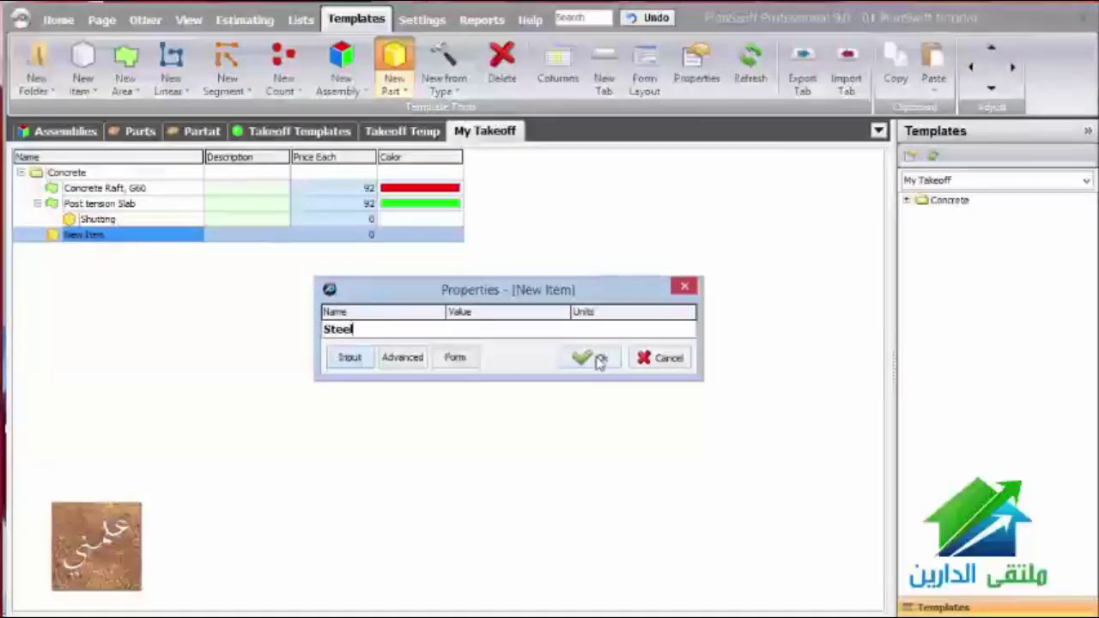
# Add a Number property named Volum to the Takeoff Data group of the Steel part's advanced properties.
pyautogui.click(417, 359)
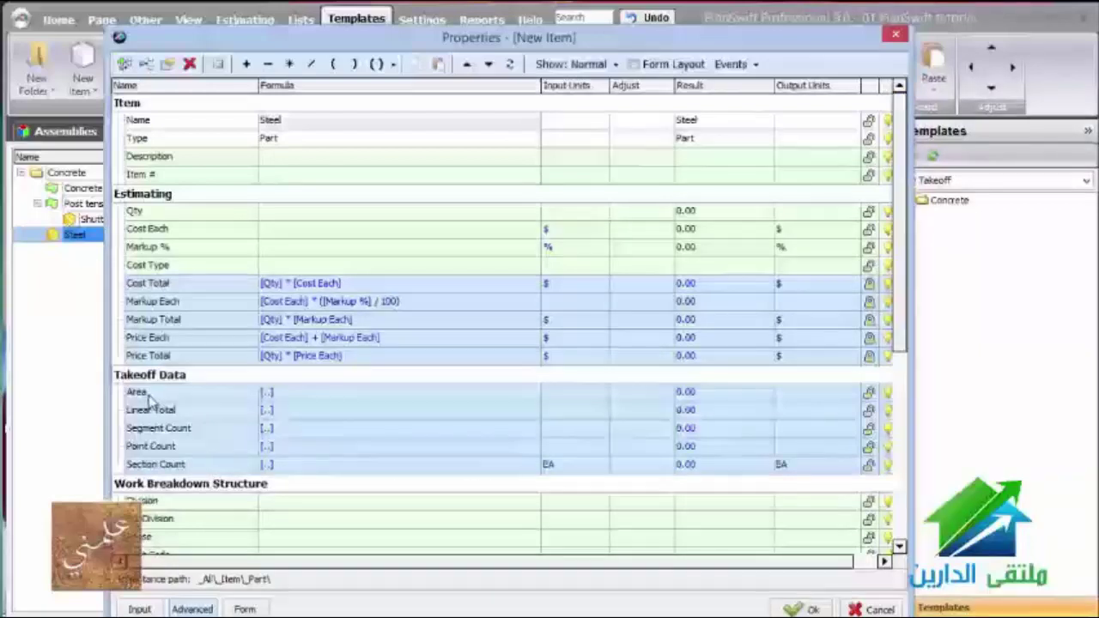
pyautogui.click(178, 465)
pyautogui.click(124, 65)
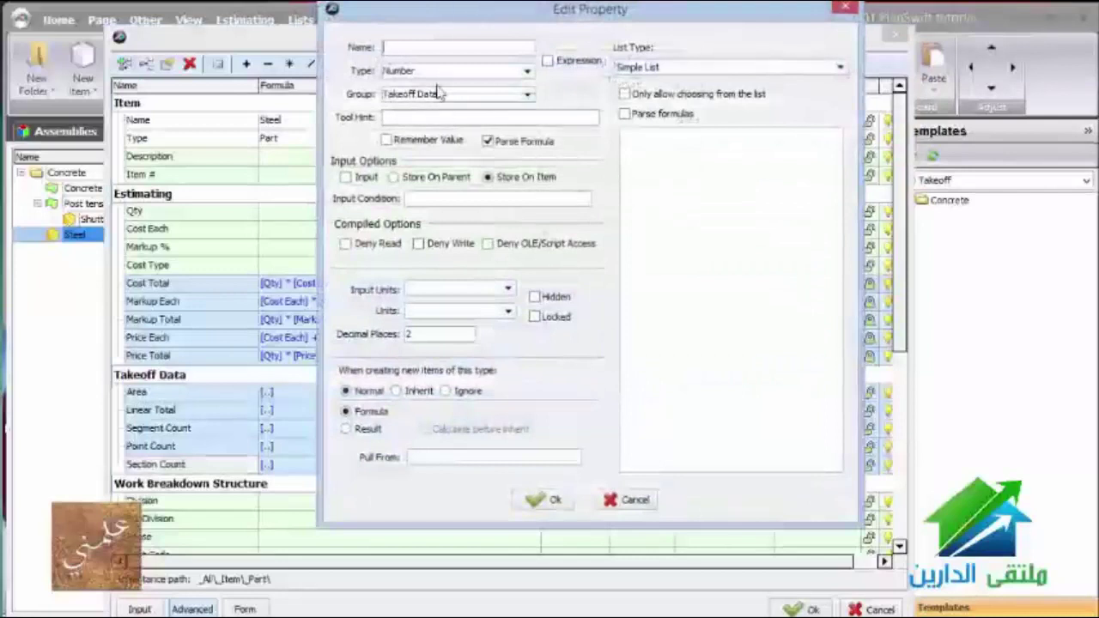
pyautogui.write('Vol')
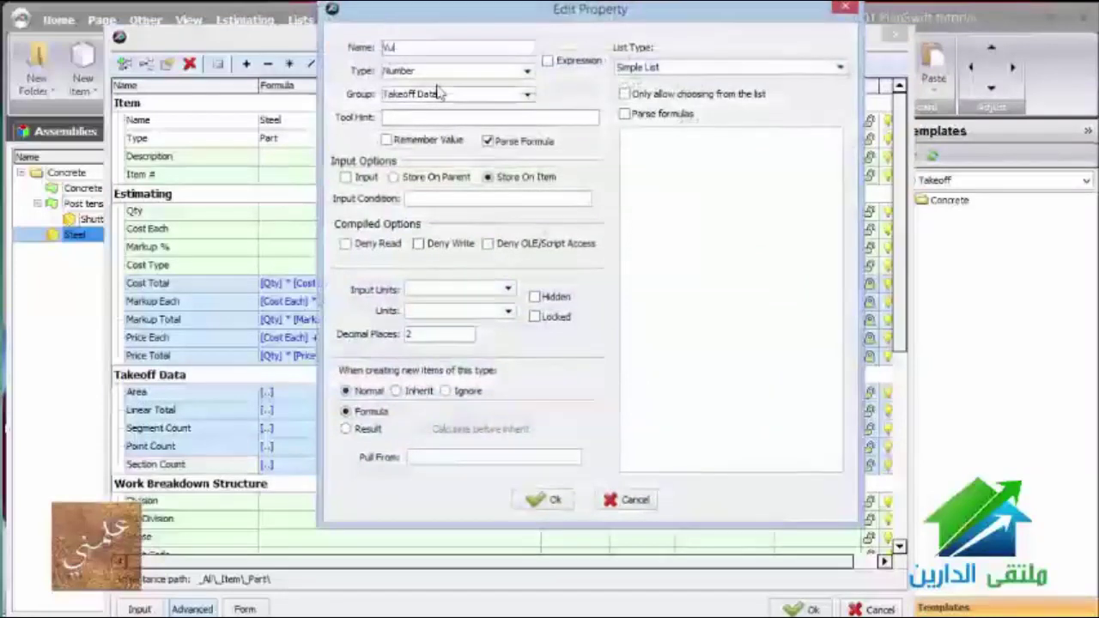
pyautogui.write('o')
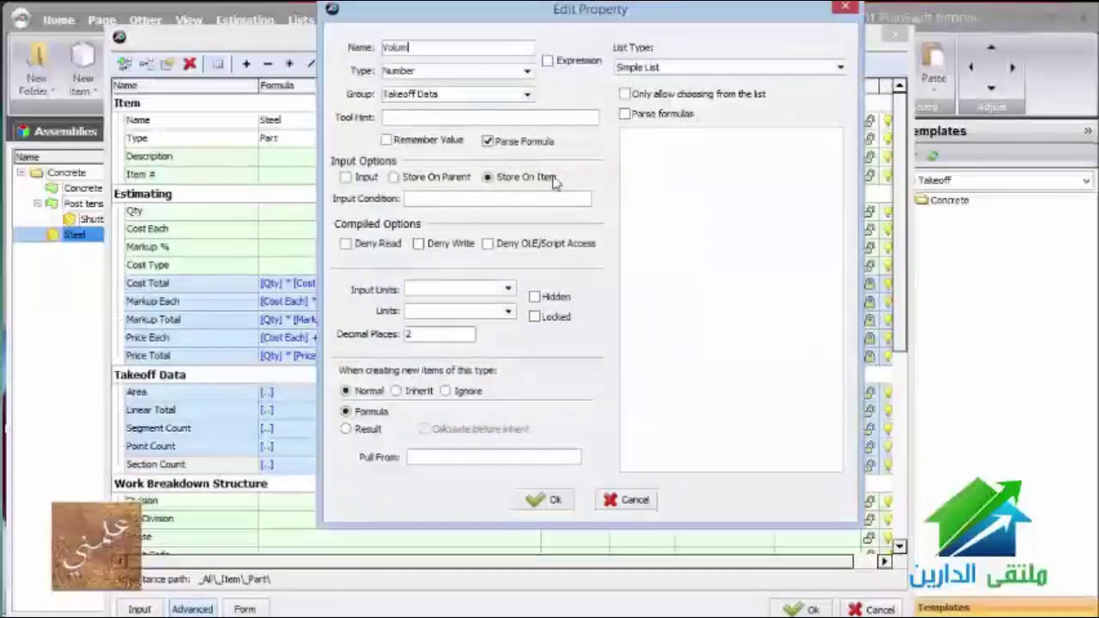
pyautogui.click(553, 502)
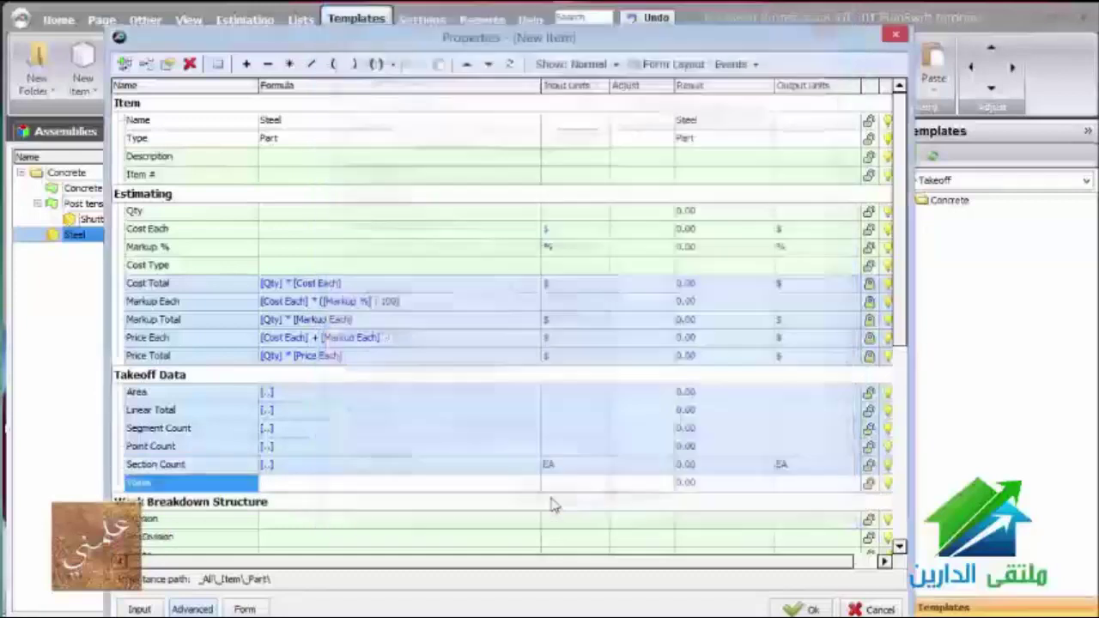
# Give the Steel part's Volum property the inheriting formula [..].
pyautogui.click(388, 502)
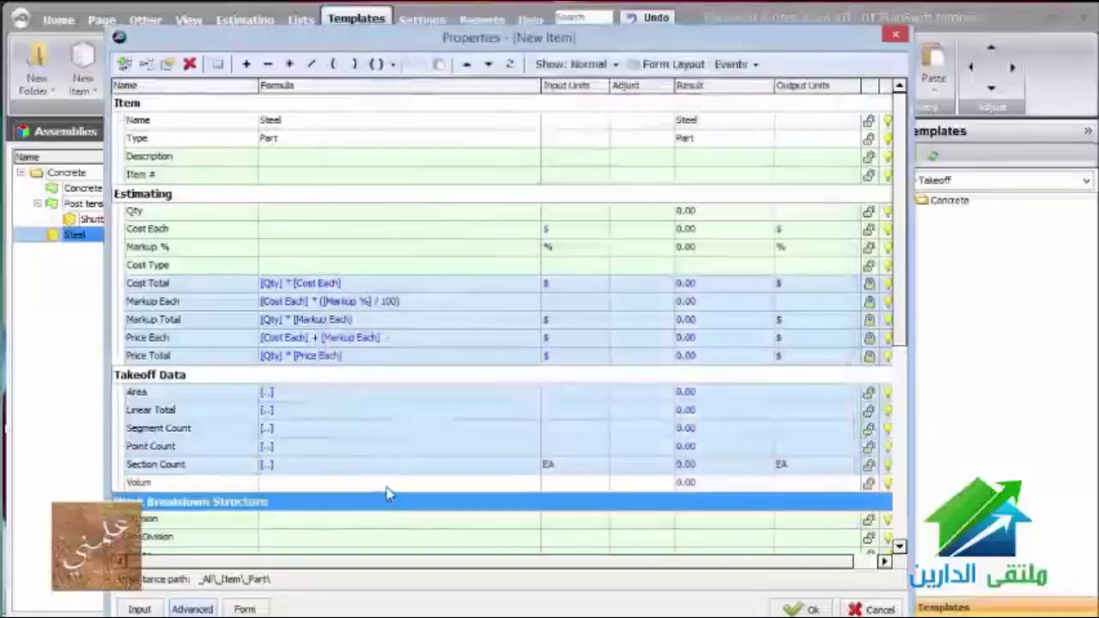
pyautogui.click(389, 486)
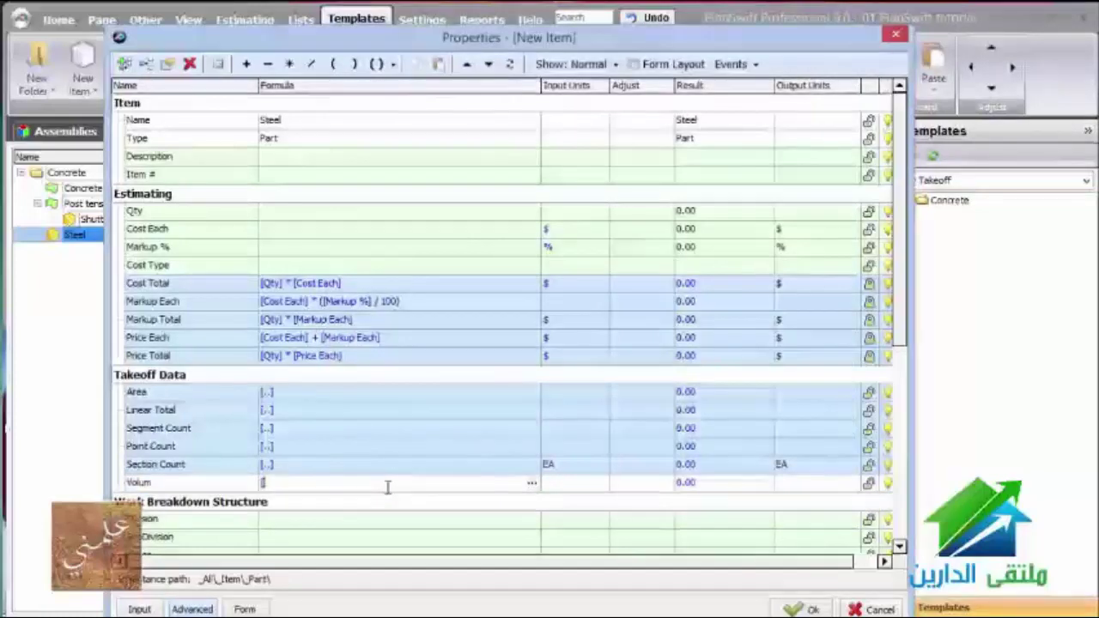
pyautogui.click(481, 464)
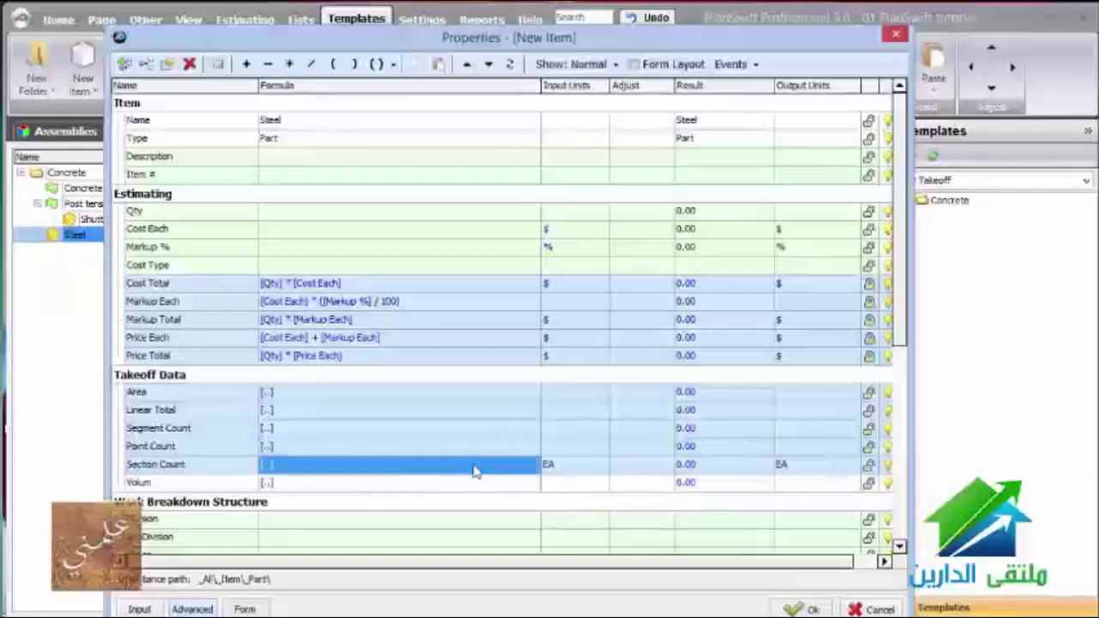
pyautogui.click(466, 448)
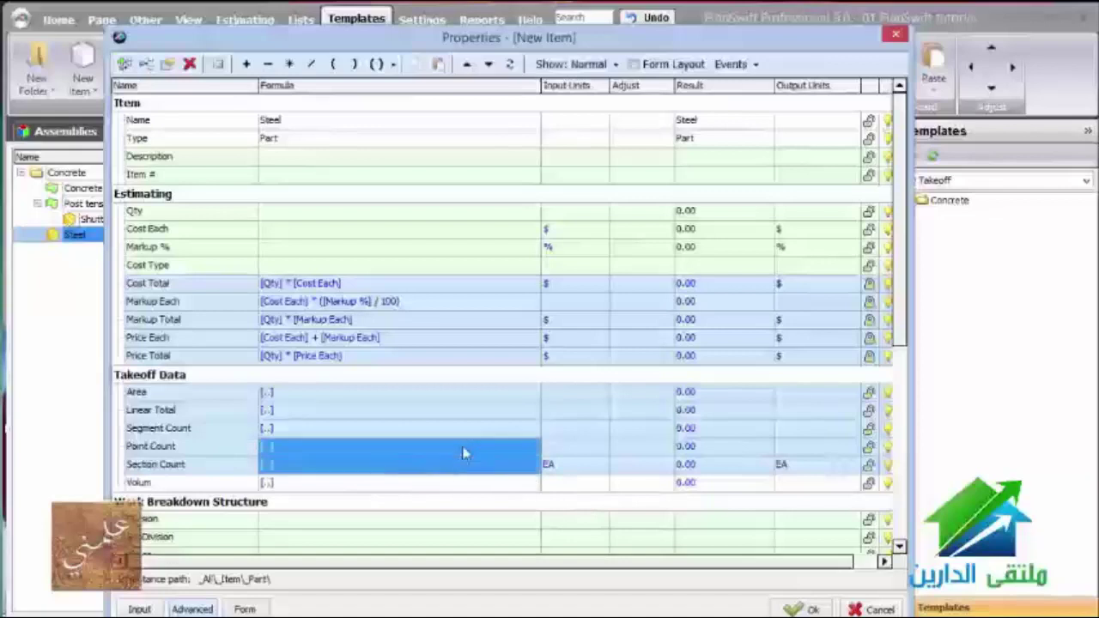
# Set the Steel part's Qty formula to [Volume] and save the part.
pyautogui.click(286, 211)
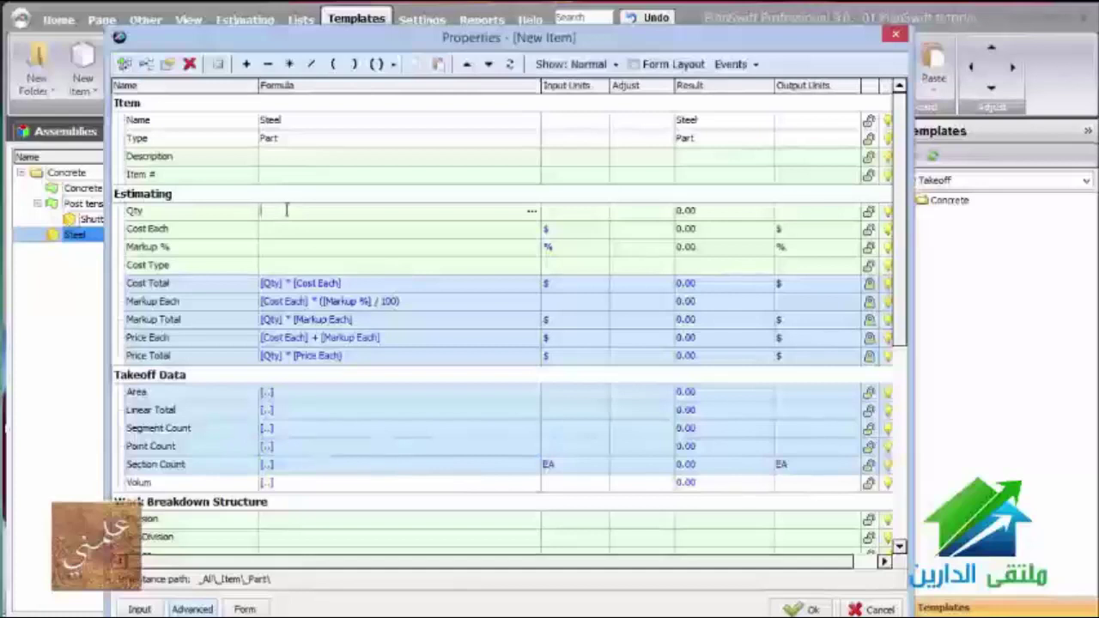
pyautogui.write('Volum')
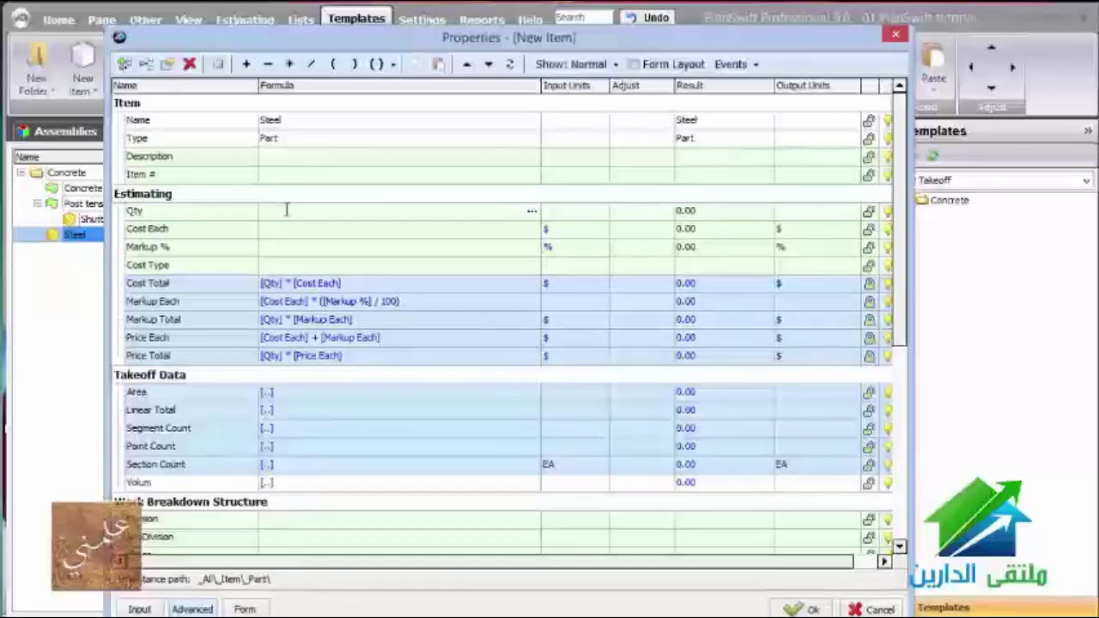
pyautogui.write('V')
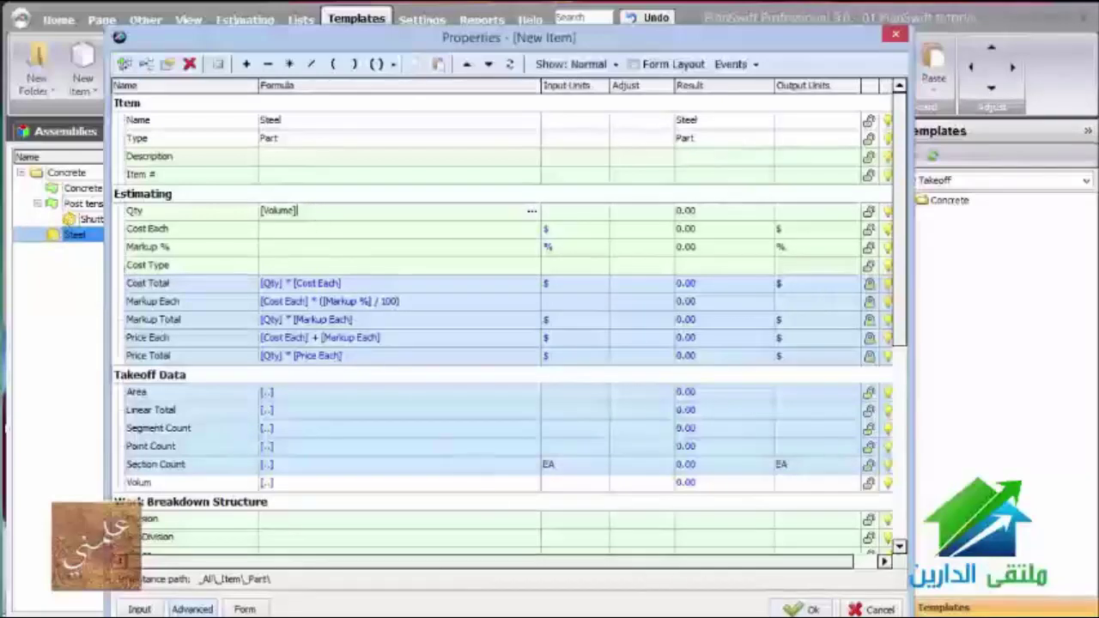
pyautogui.click(807, 608)
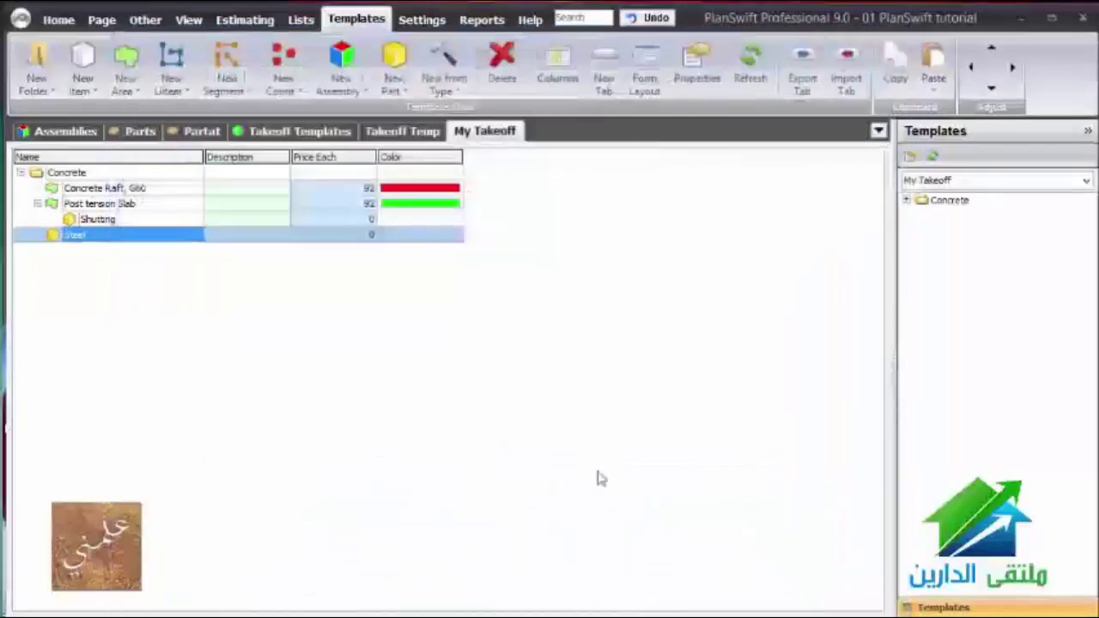
# Add a Number property named Steel Persenage % to the Item group of the Post tension Slab's advanced properties, enabled as an input.
pyautogui.doubleClick(49, 206)
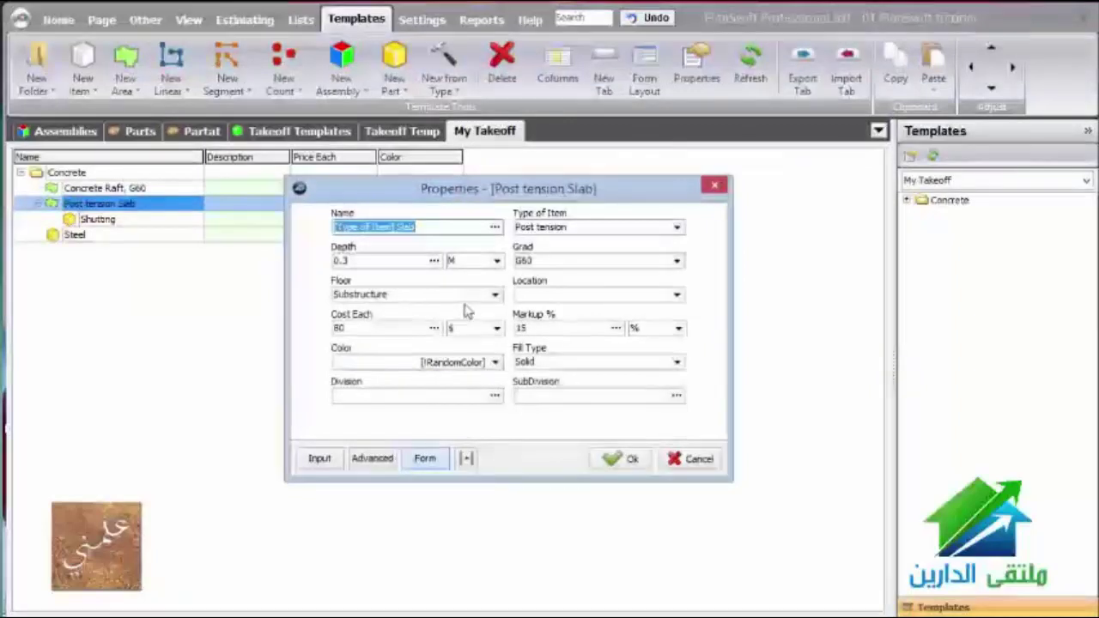
pyautogui.click(371, 460)
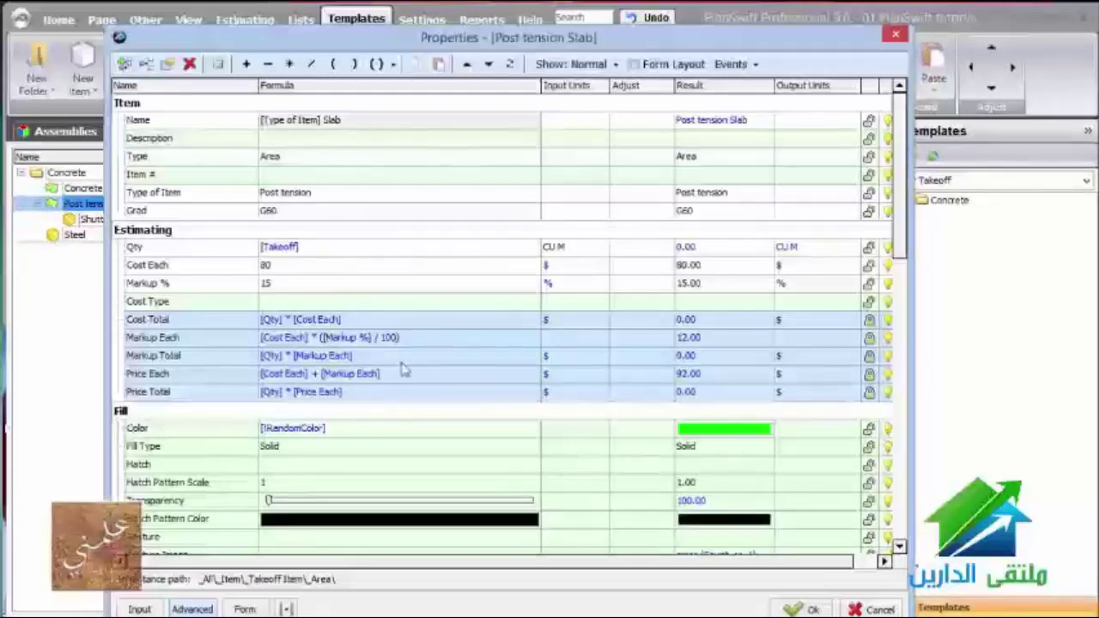
pyautogui.rightClick(194, 215)
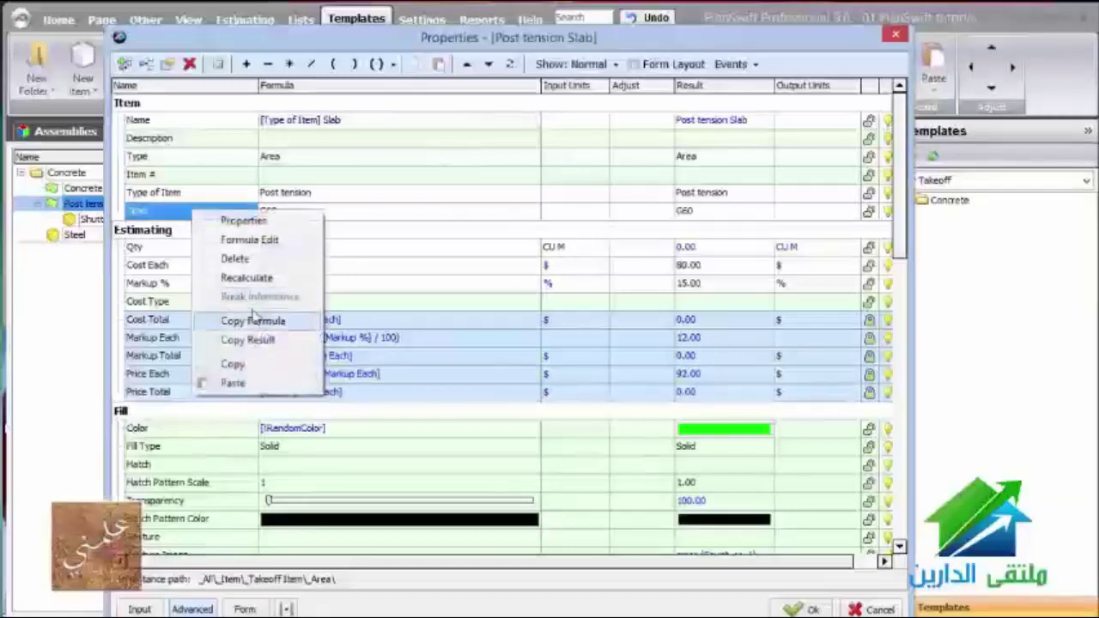
pyautogui.click(125, 64)
pyautogui.click(125, 63)
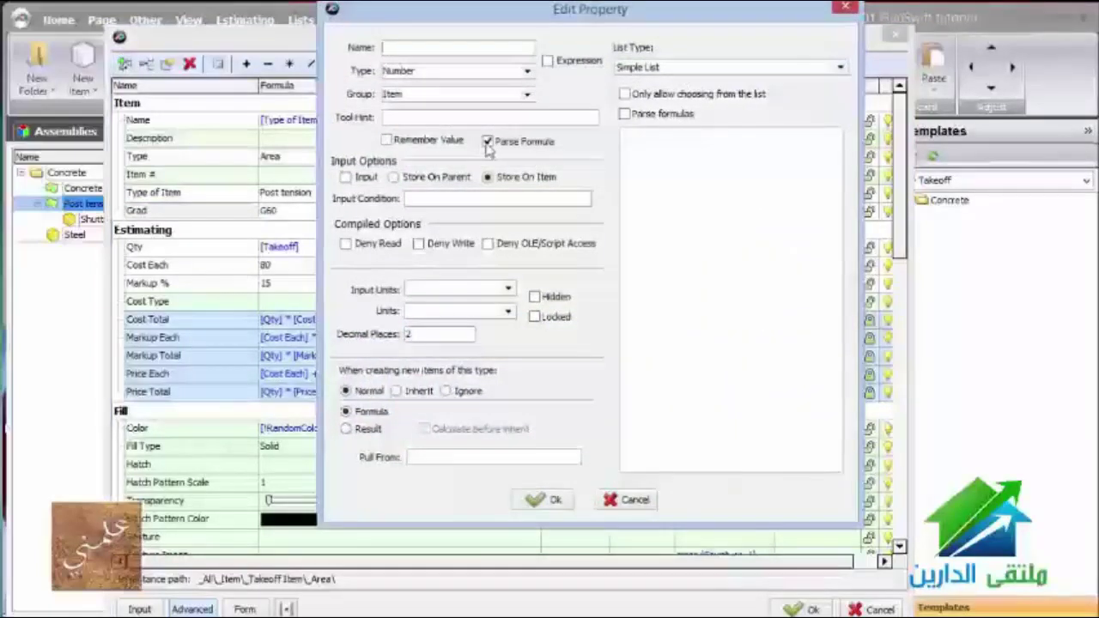
pyautogui.write('Steel Persenag')
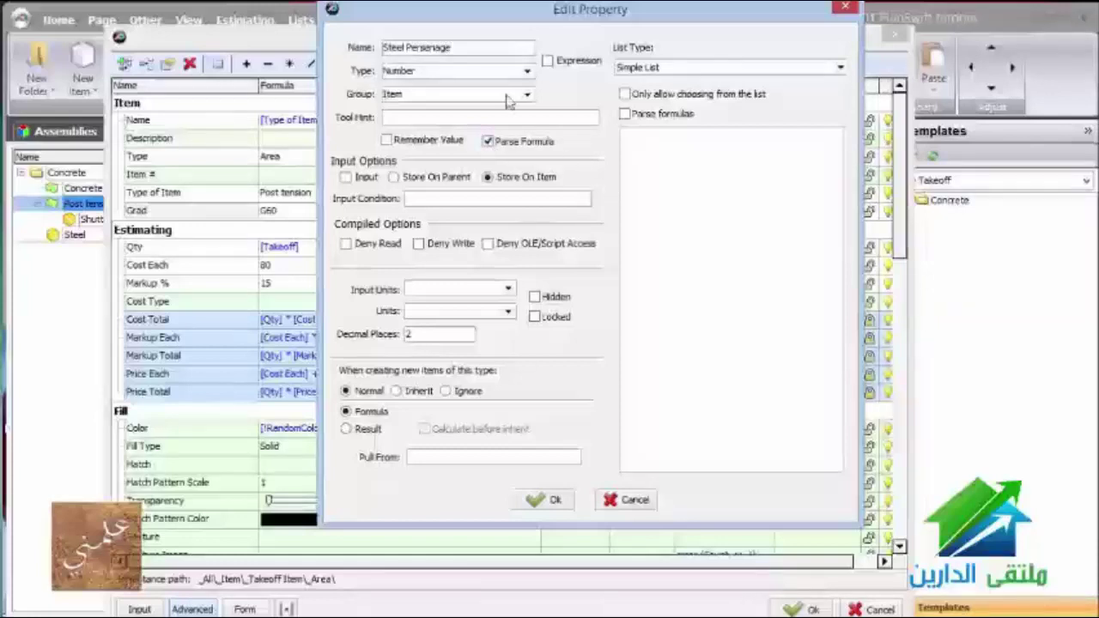
pyautogui.moveTo(448, 49); pyautogui.dragTo(323, 65)
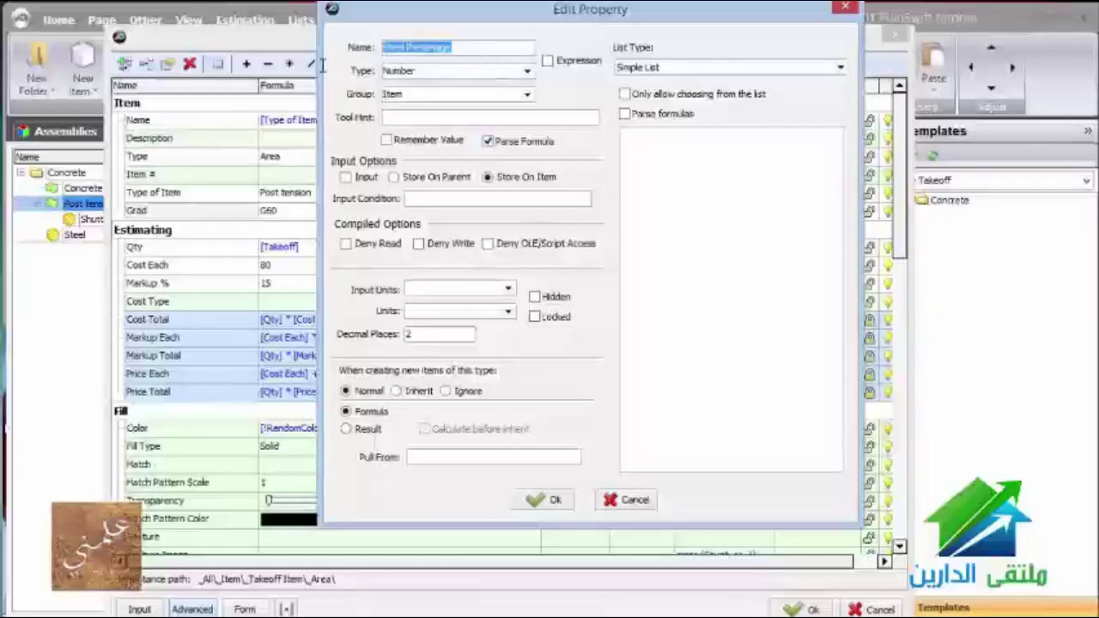
pyautogui.click(466, 46)
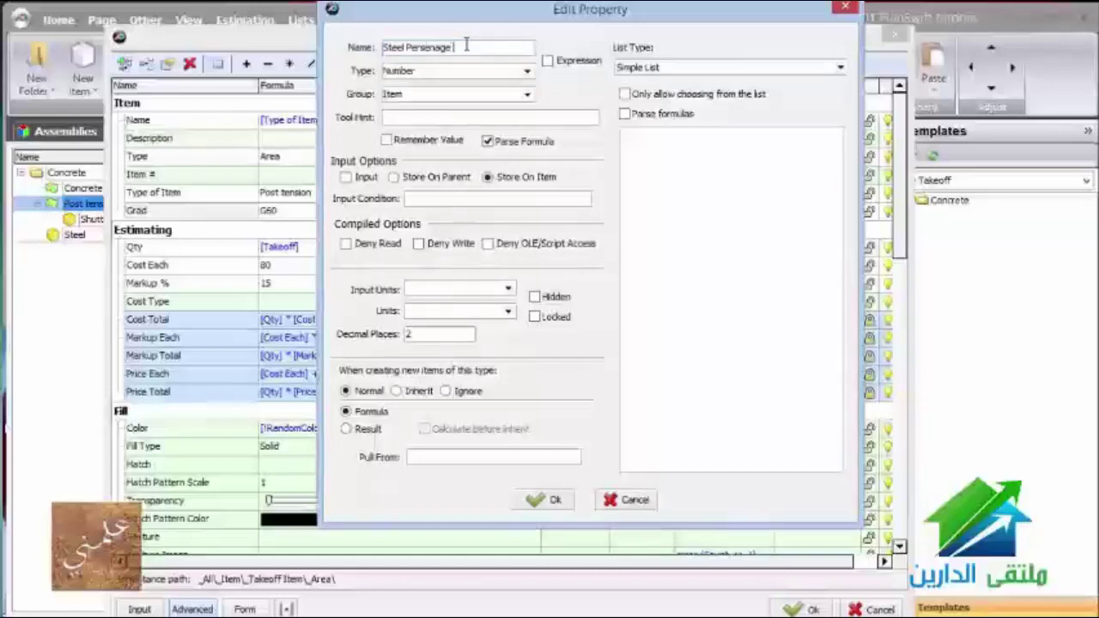
pyautogui.write('%')
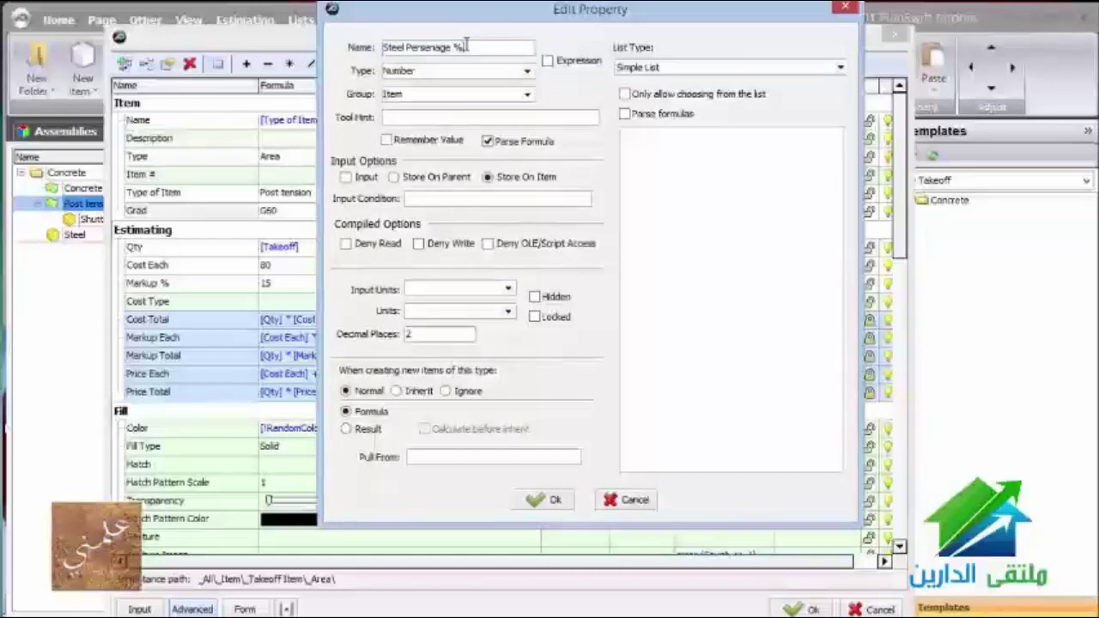
pyautogui.moveTo(468, 48); pyautogui.dragTo(322, 67)
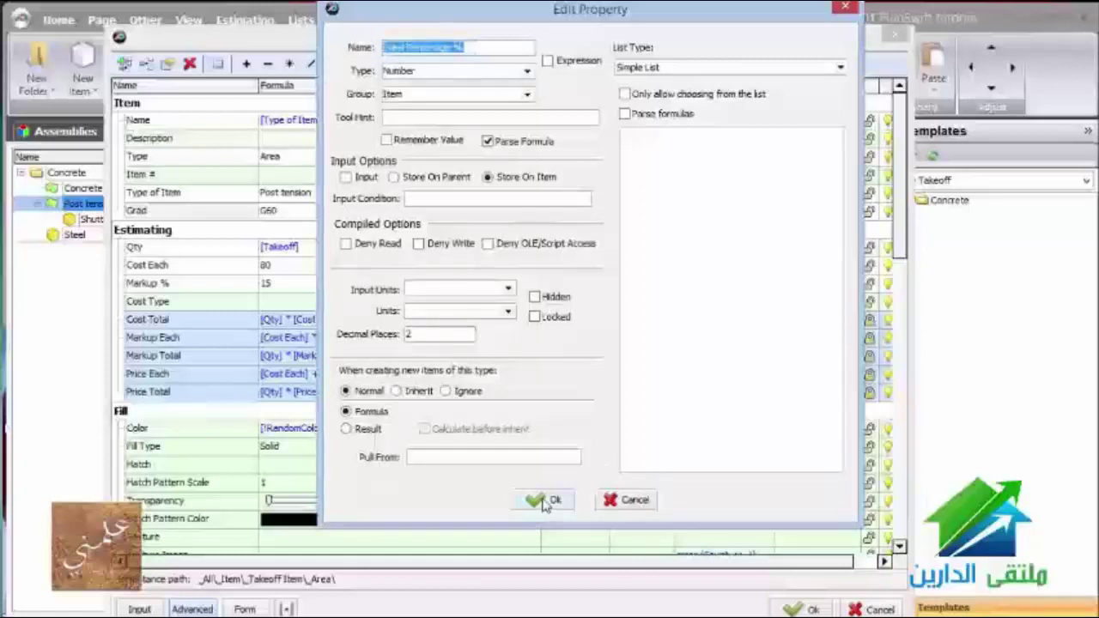
pyautogui.click(347, 182)
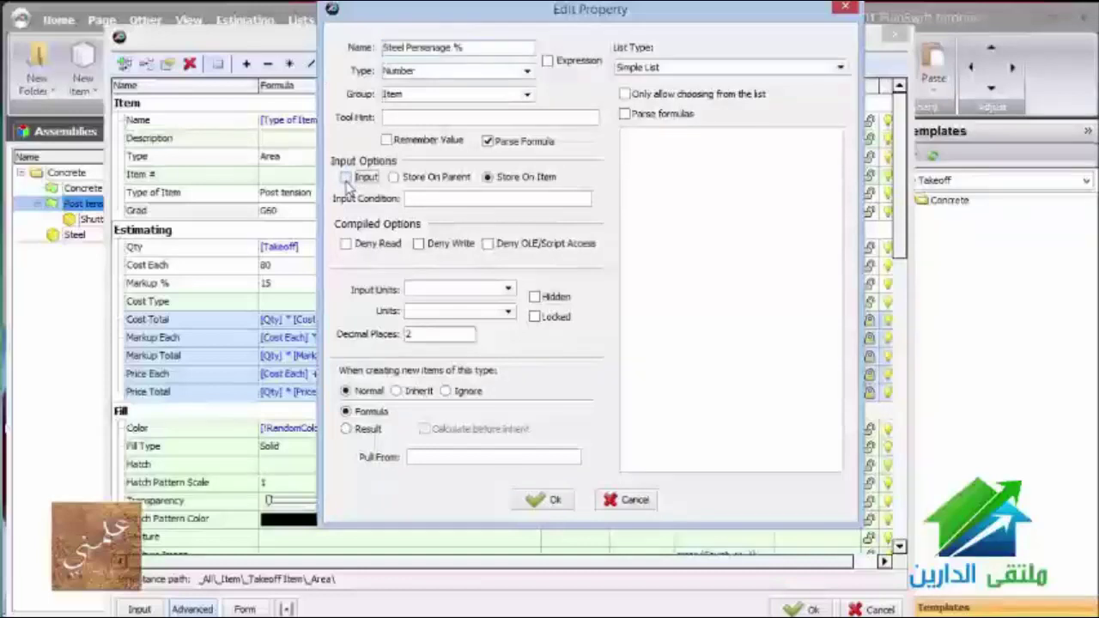
pyautogui.click(528, 500)
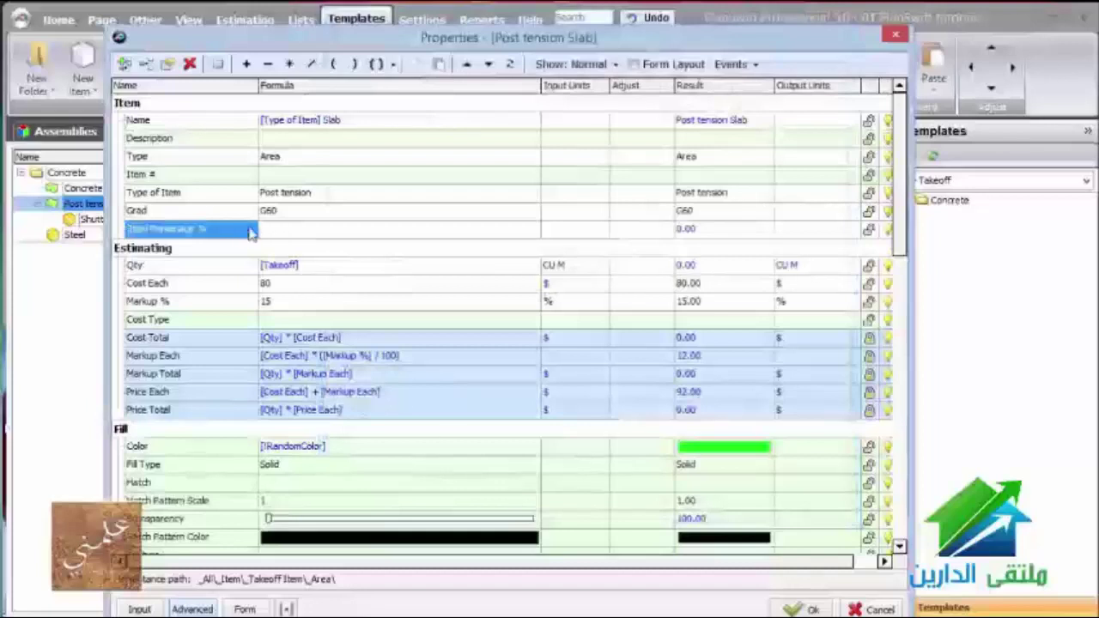
# Give the slab's Steel Persenage % property the input unit % and a value of 20, and save the template.
pyautogui.click(601, 229)
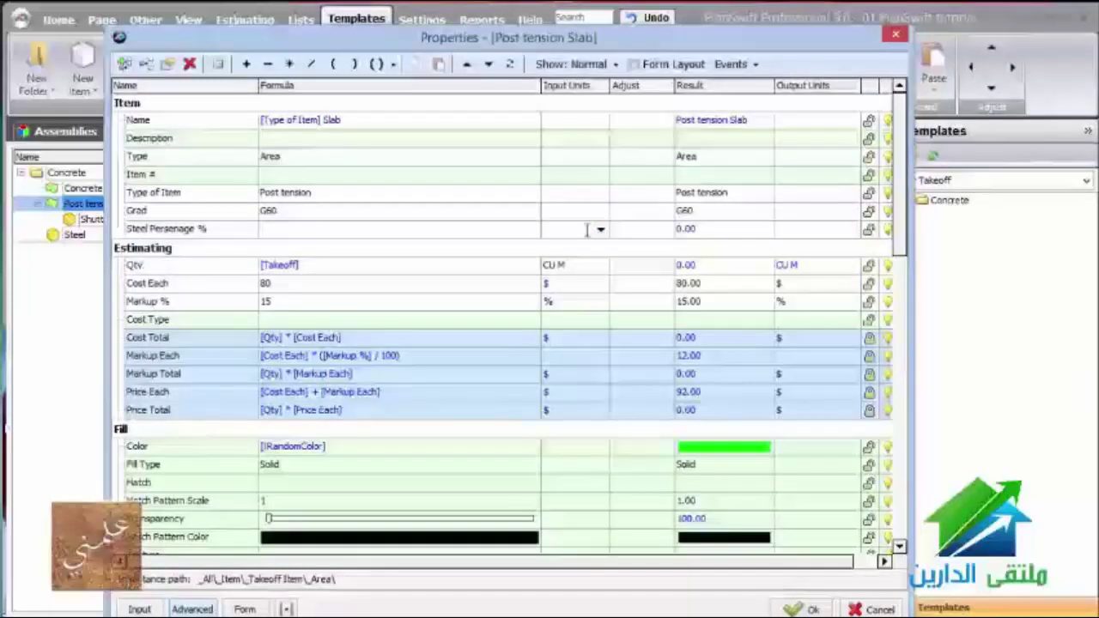
pyautogui.write('%')
pyautogui.click(582, 224)
pyautogui.click(583, 212)
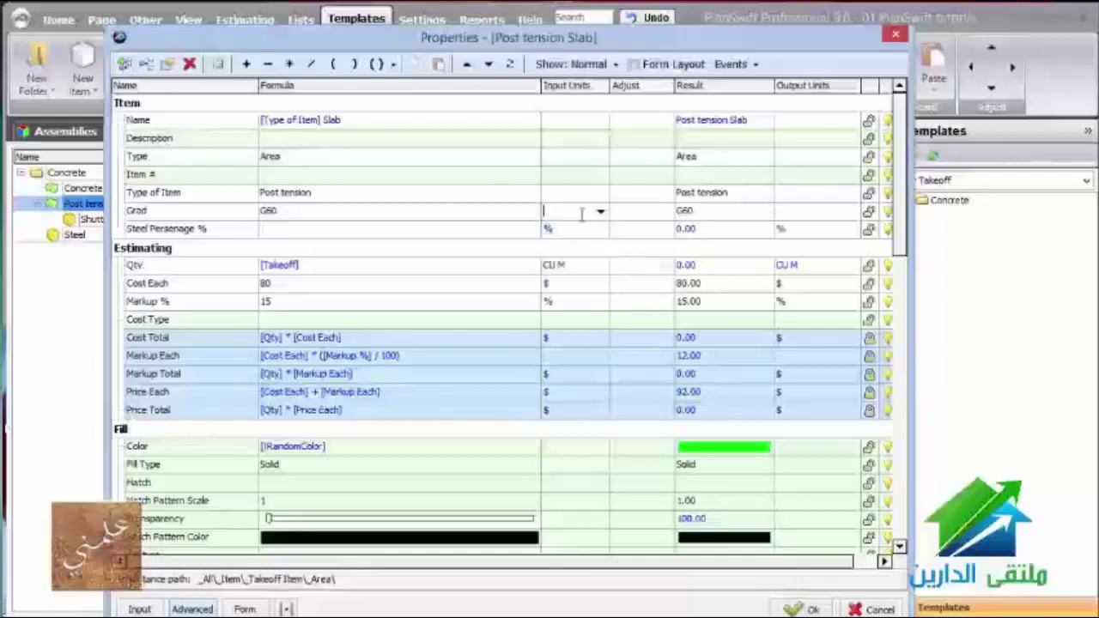
pyautogui.click(361, 229)
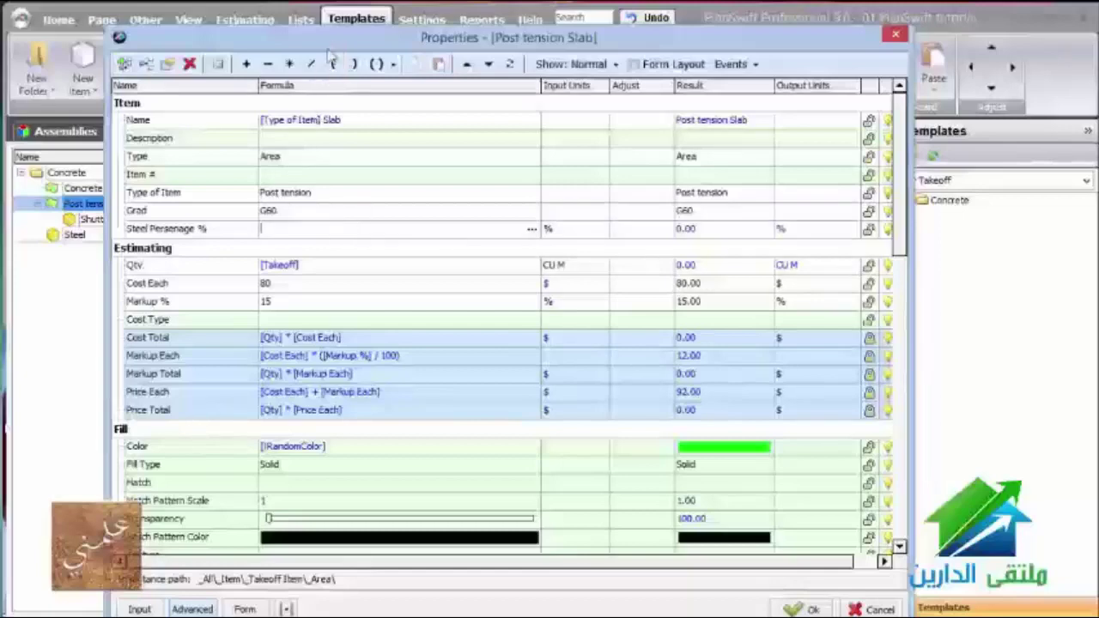
pyautogui.moveTo(331, 47); pyautogui.dragTo(408, 37)
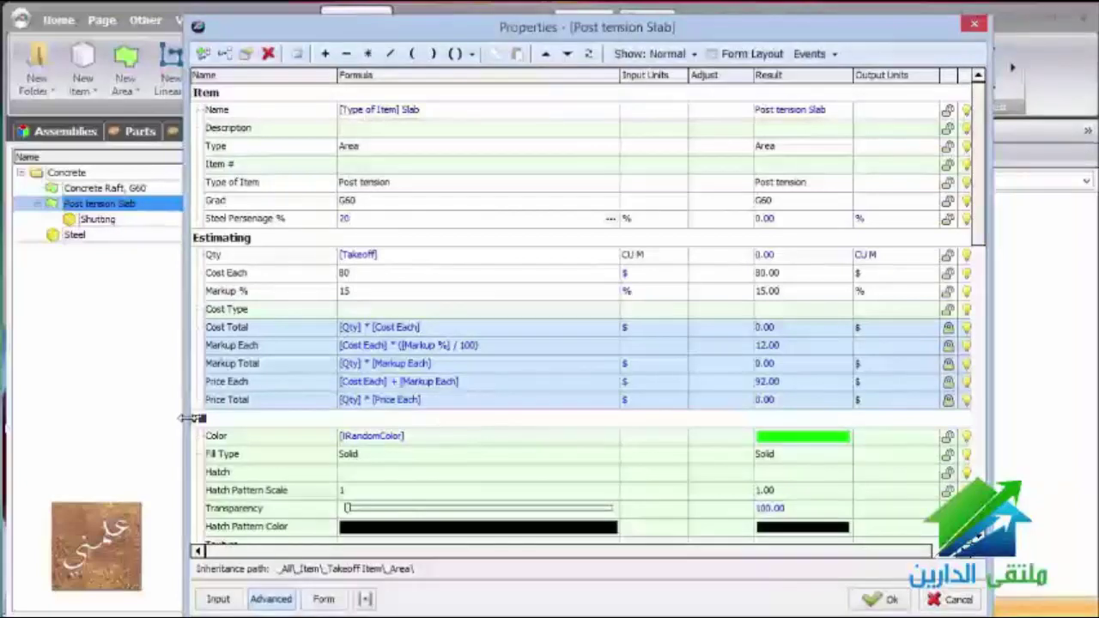
pyautogui.click(429, 204)
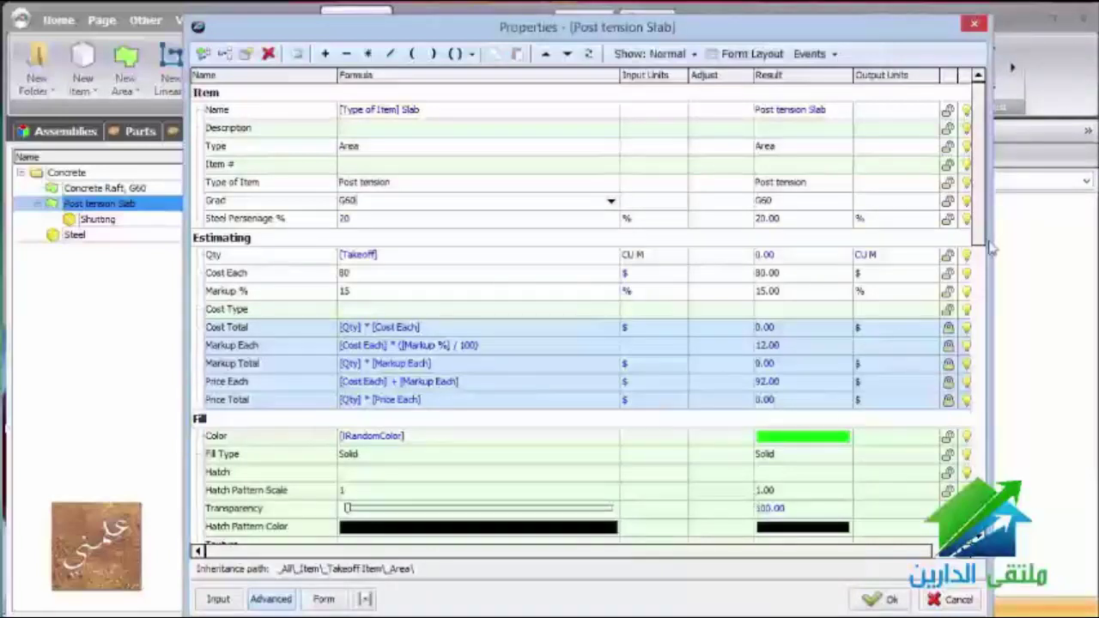
pyautogui.moveTo(987, 249); pyautogui.dragTo(986, 337)
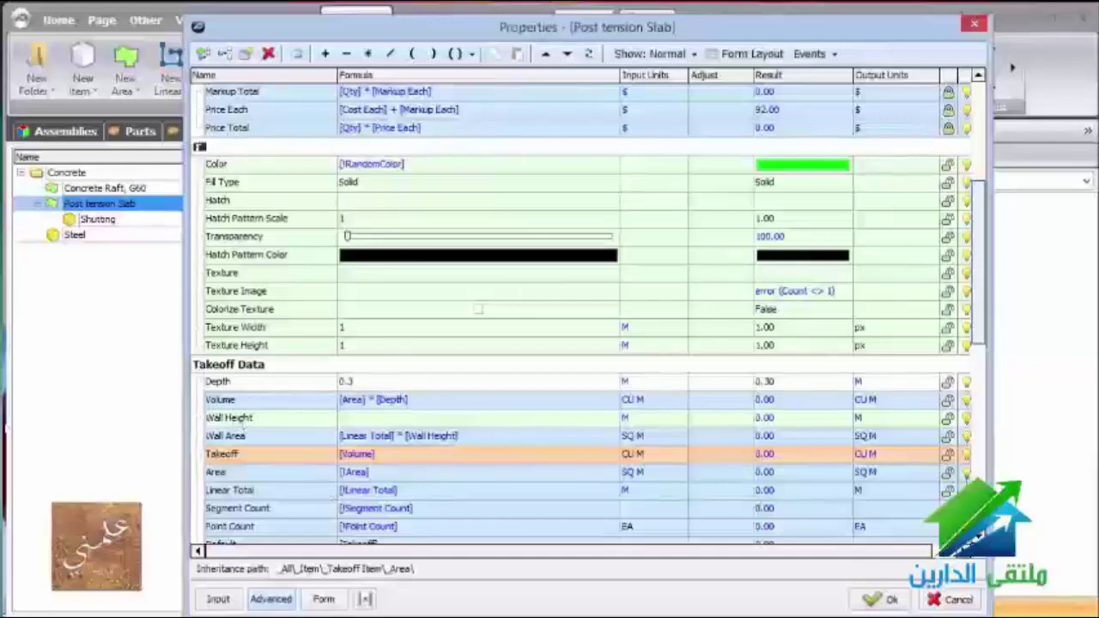
pyautogui.click(878, 601)
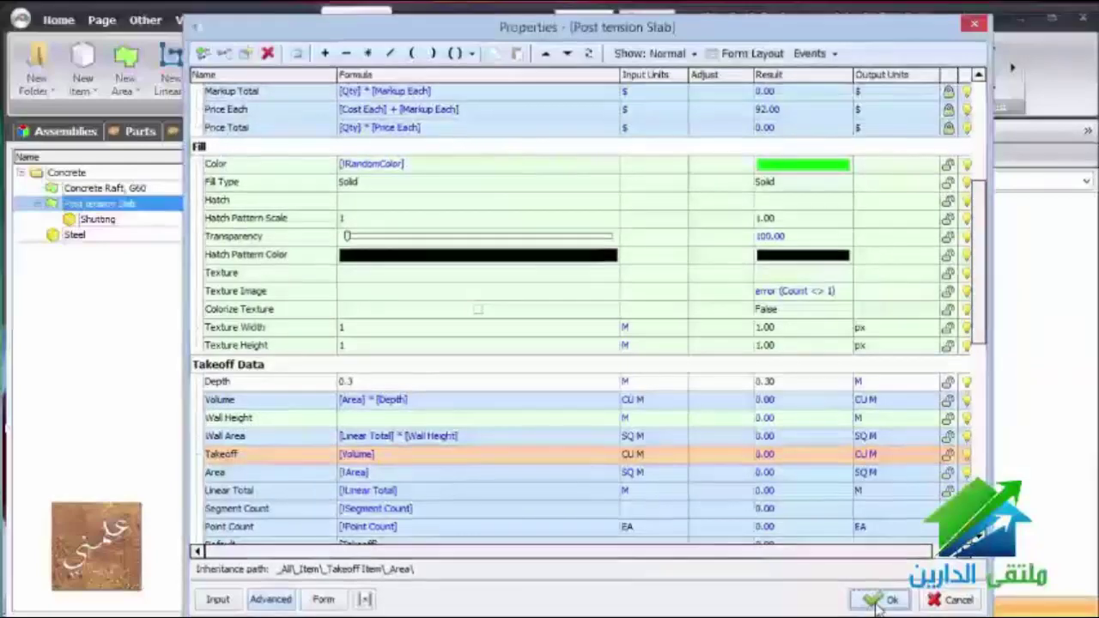
# Nest the Steel part under the Post tension Slab template, alongside Shutting.
pyautogui.click(55, 237)
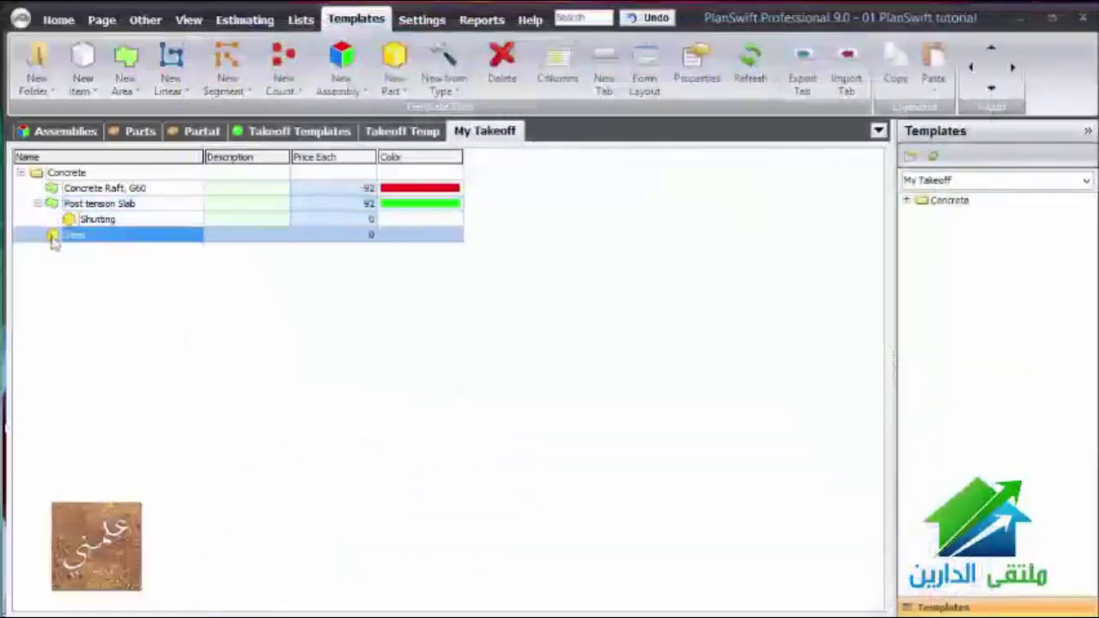
pyautogui.click(40, 207)
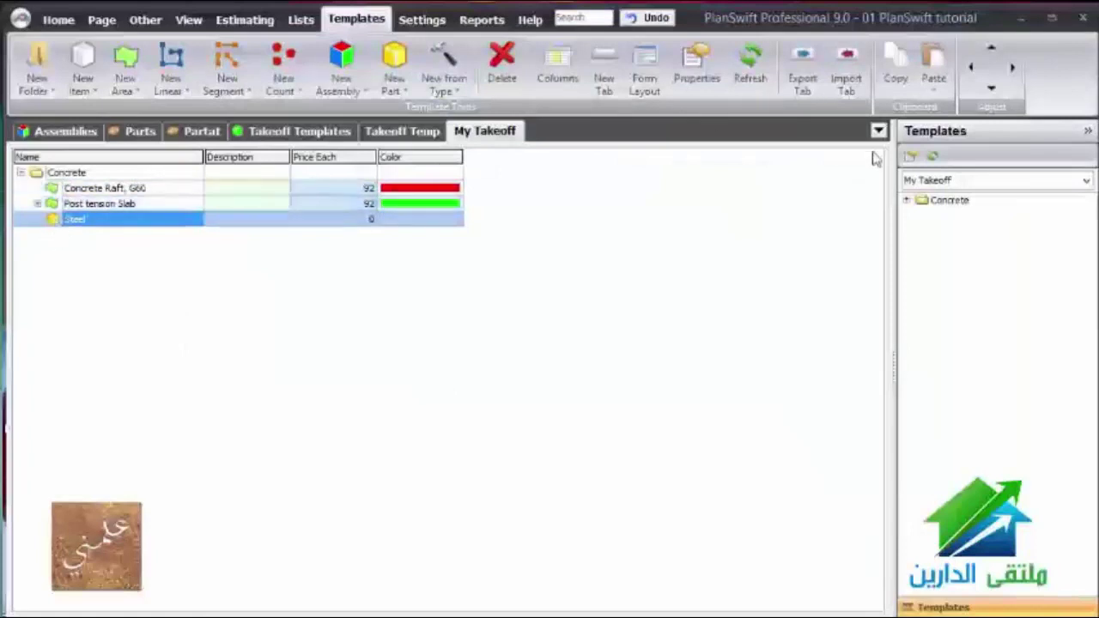
pyautogui.click(1013, 71)
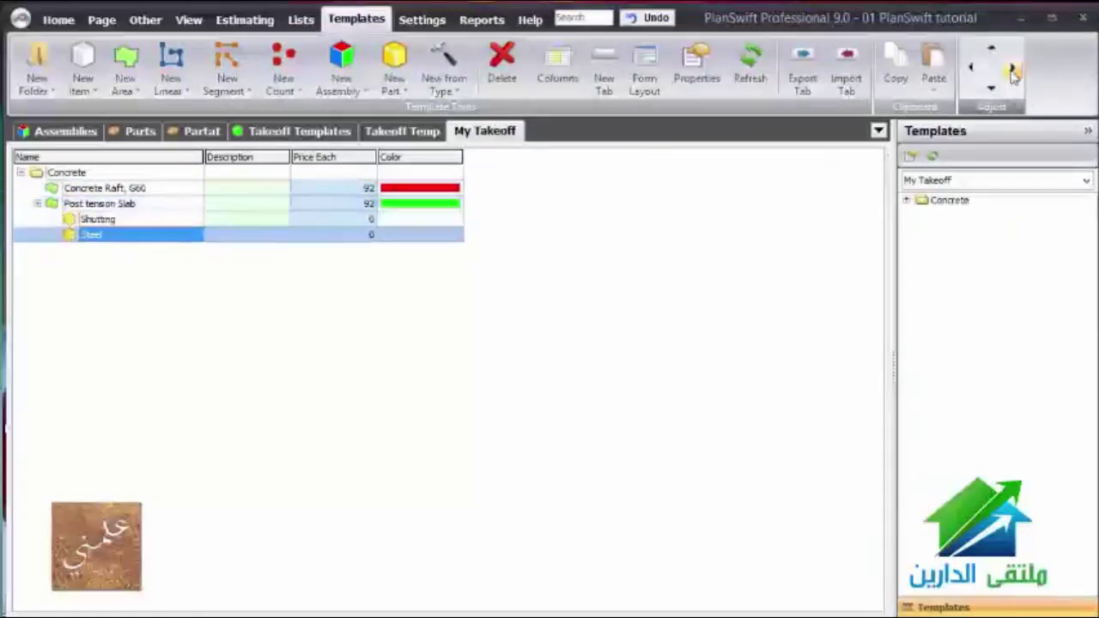
# Add a Number property named Steel Persenage % to the Steel part's Takeoff Data group, with the inheriting formula [..].
pyautogui.doubleClick(76, 241)
pyautogui.click(486, 348)
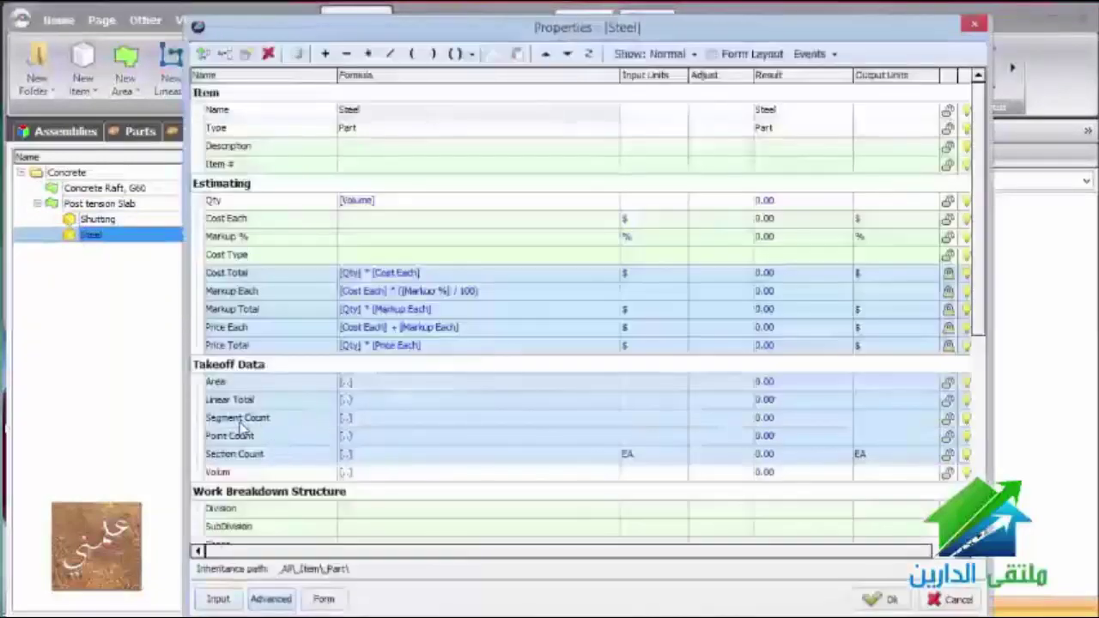
pyautogui.click(222, 473)
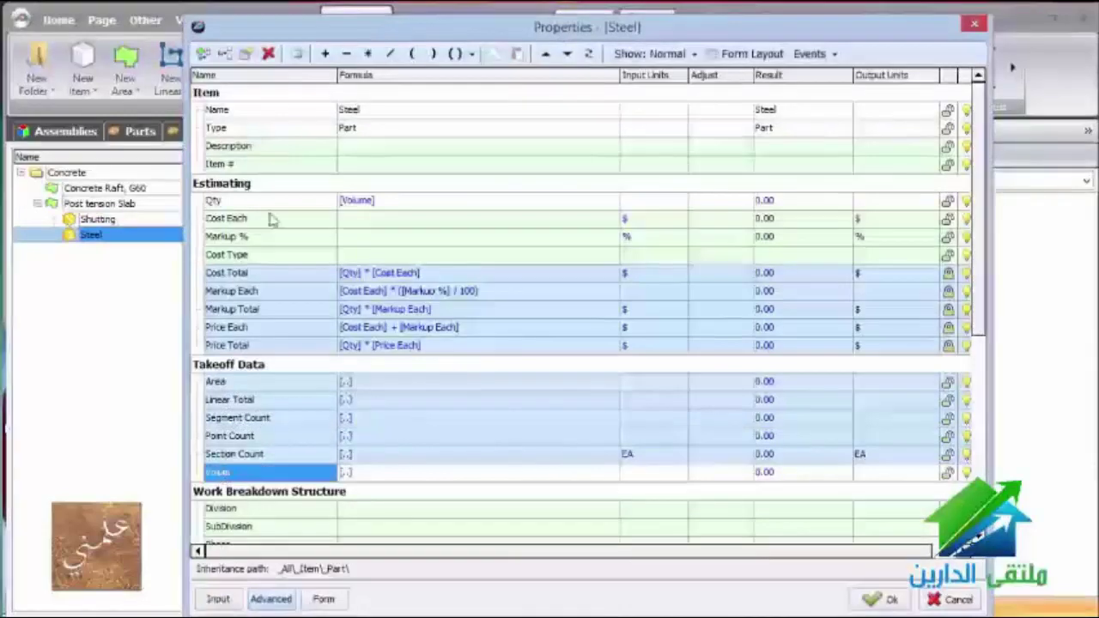
pyautogui.click(221, 53)
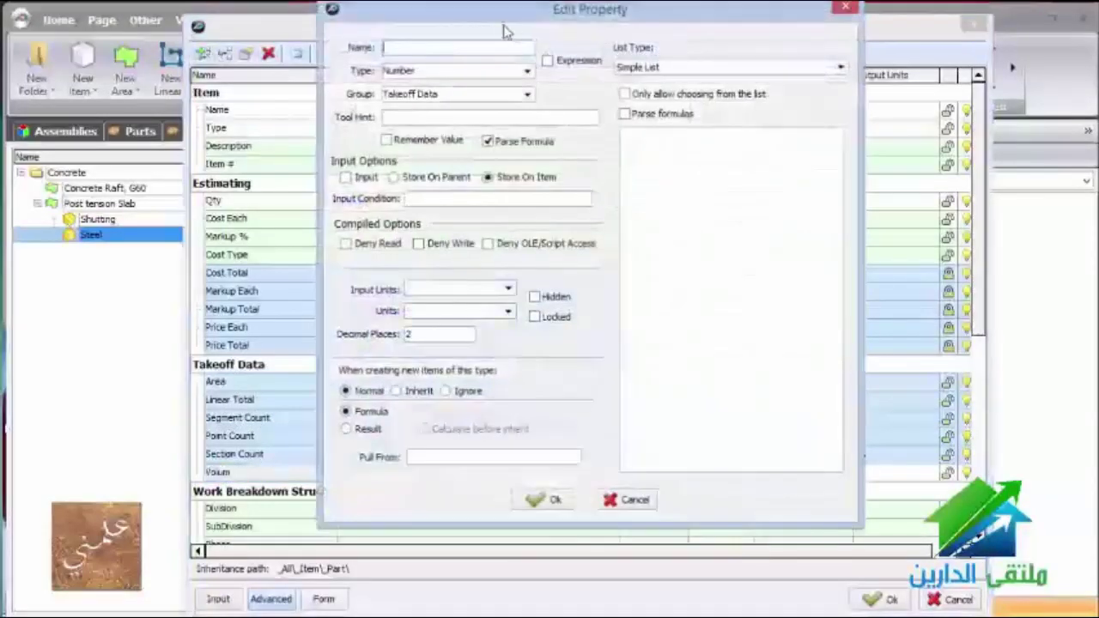
pyautogui.write('Steel Persenage %')
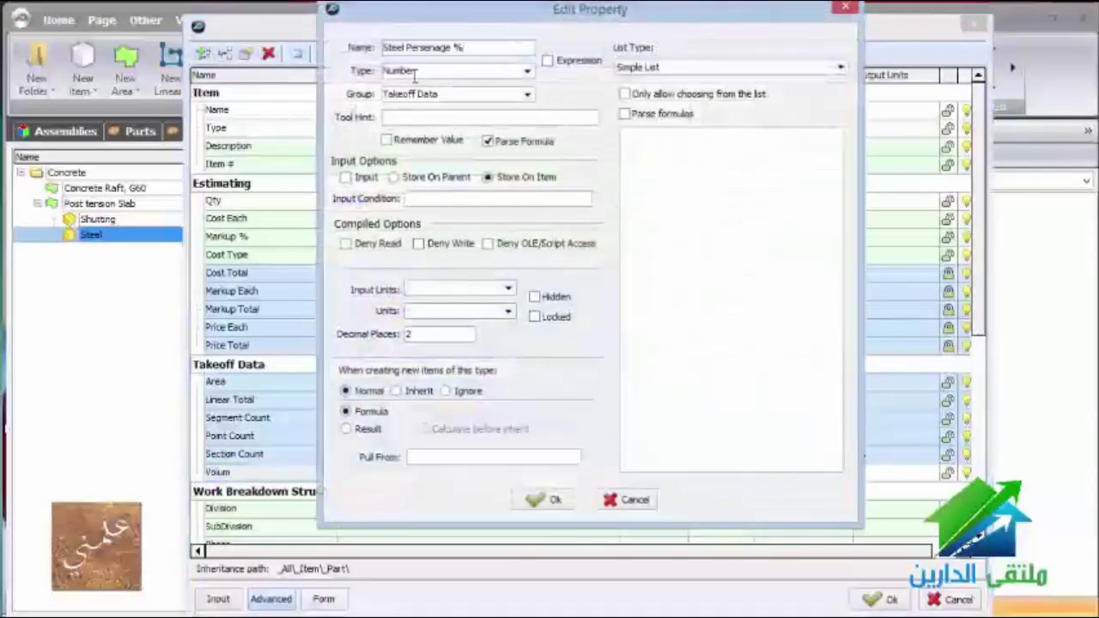
pyautogui.click(550, 501)
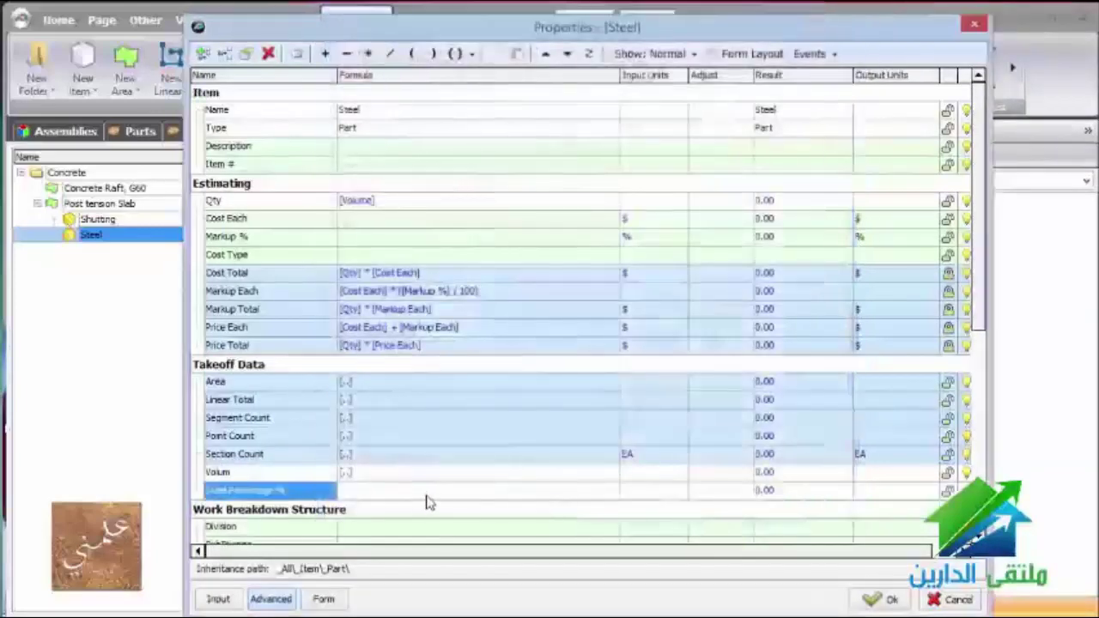
pyautogui.click(426, 491)
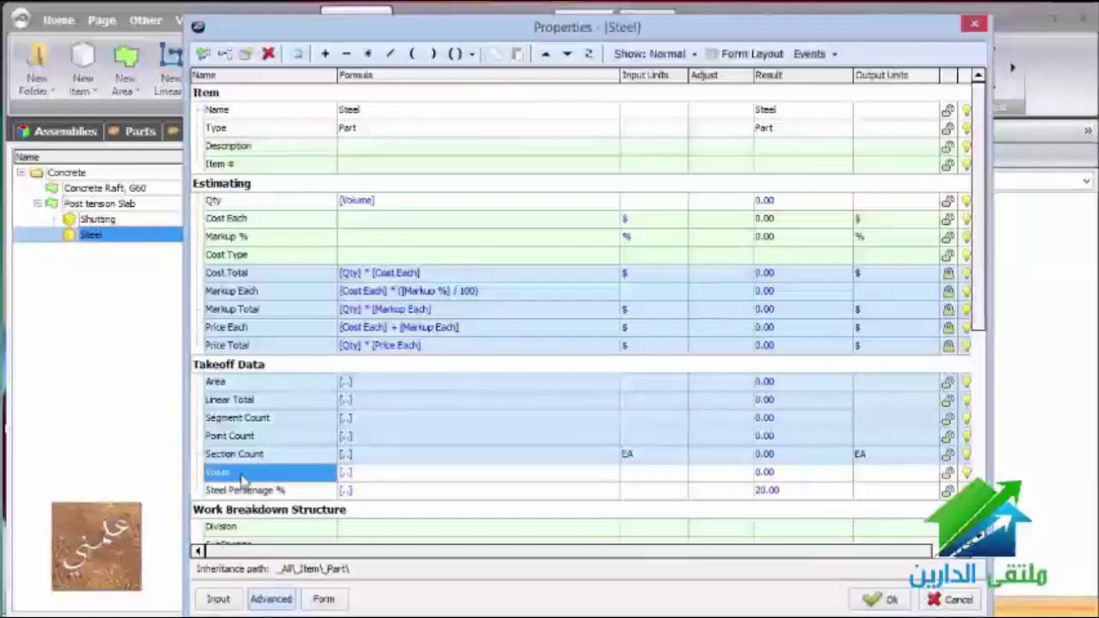
# Rename the Steel part's Volum property to Volume and set the input unit of Steel Persenage % to %.
pyautogui.click(241, 479)
pyautogui.click(241, 477)
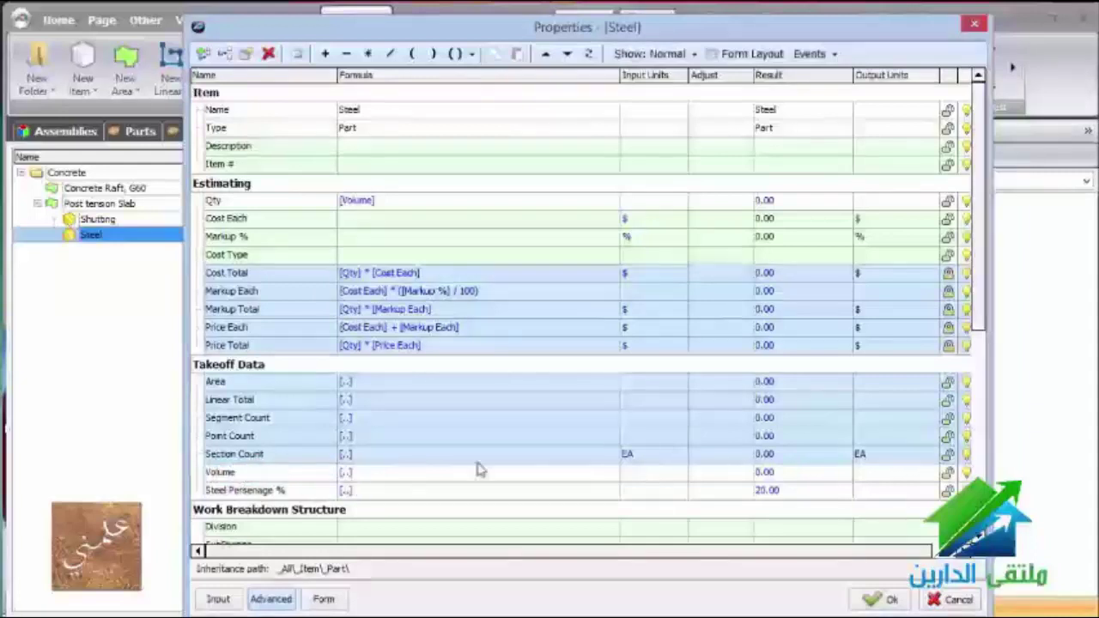
pyautogui.click(661, 492)
pyautogui.write('%')
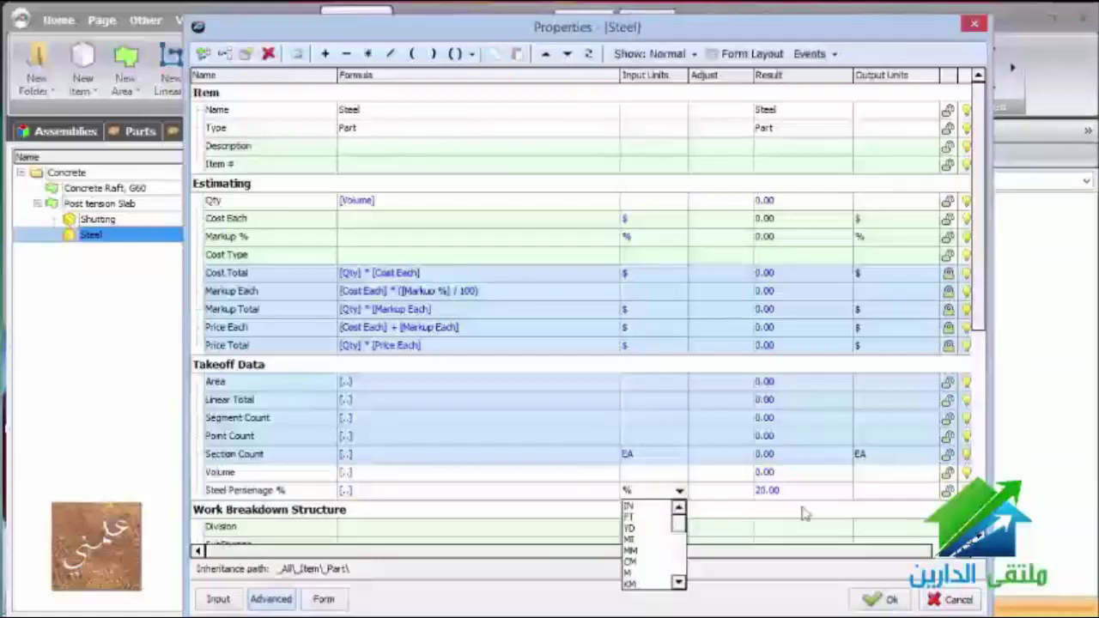
pyautogui.click(554, 459)
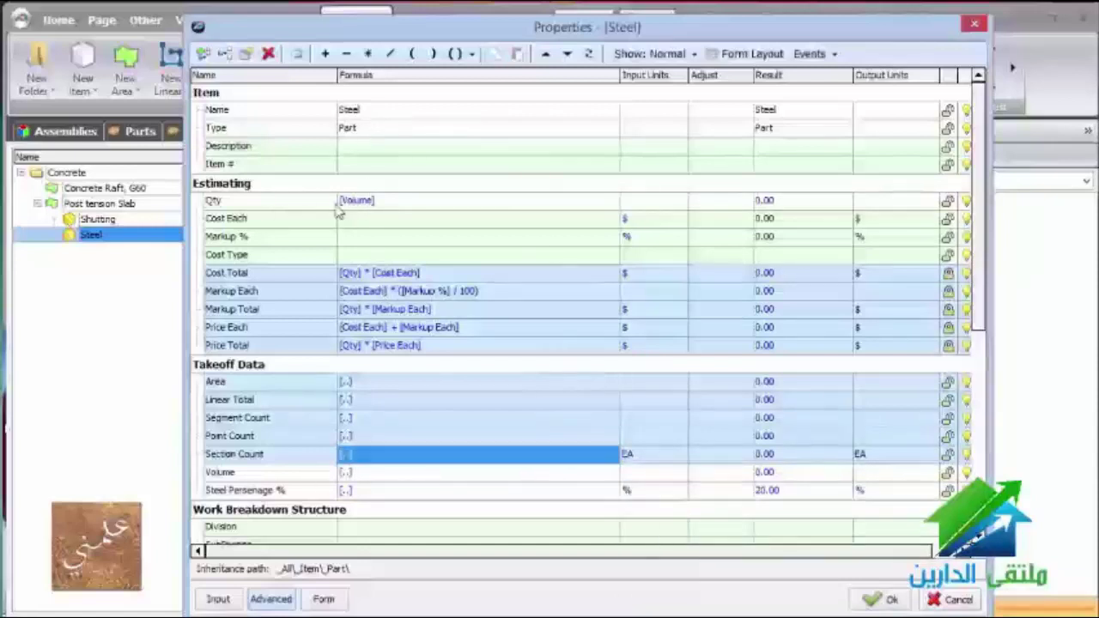
# Set the Steel part's Qty formula to [Volume] * [Steel Persenage %] with input unit kg, and save the part.
pyautogui.click(394, 204)
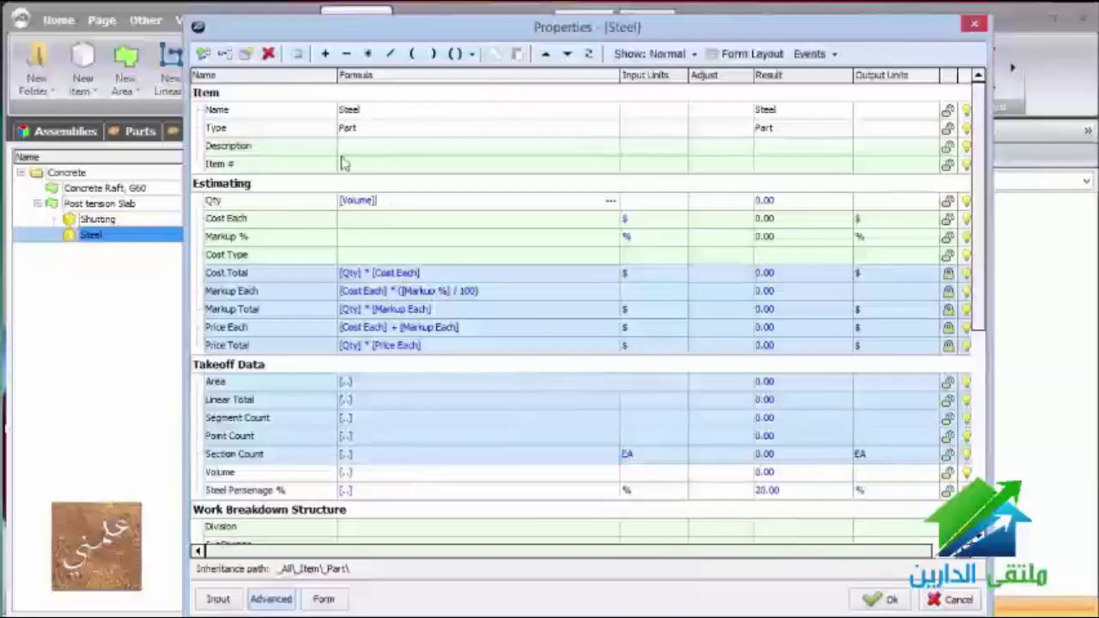
pyautogui.click(368, 53)
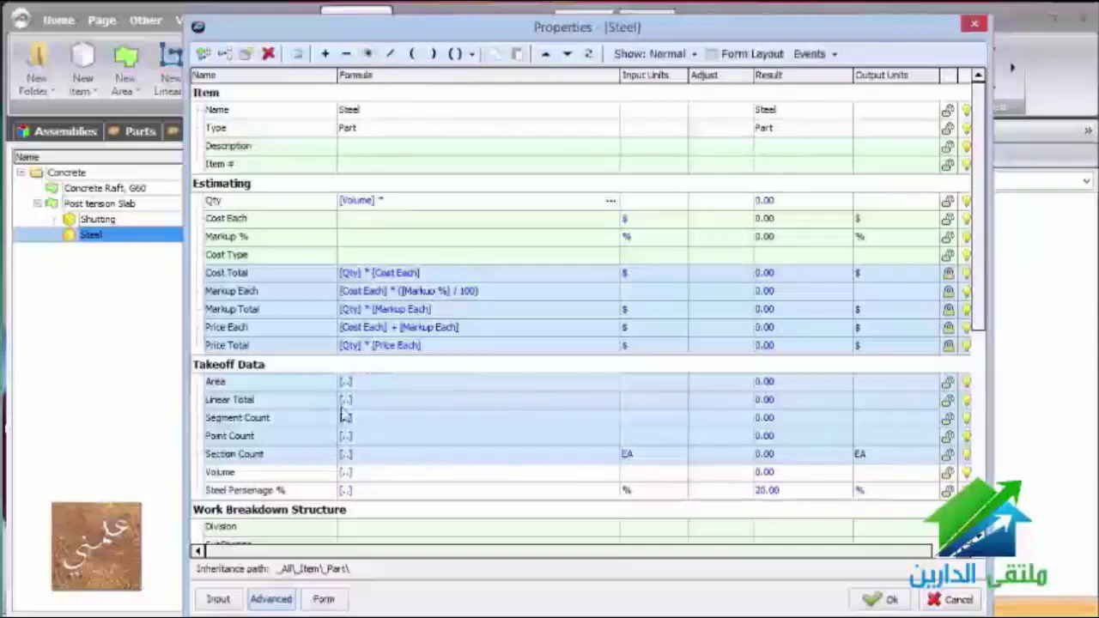
pyautogui.moveTo(275, 496); pyautogui.dragTo(452, 215)
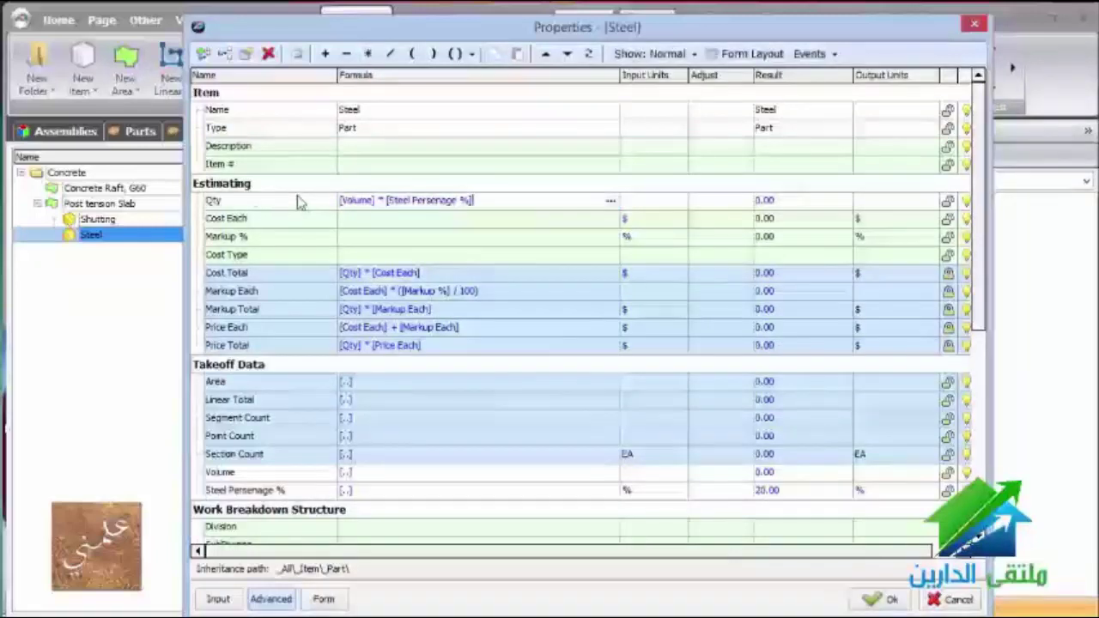
pyautogui.click(650, 206)
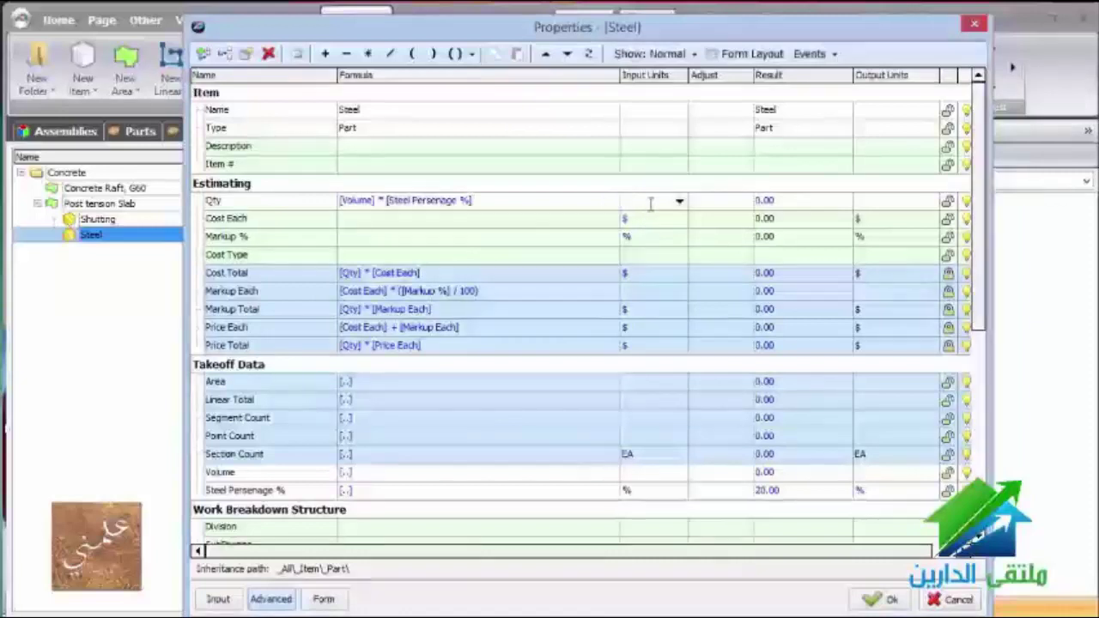
pyautogui.write('kg')
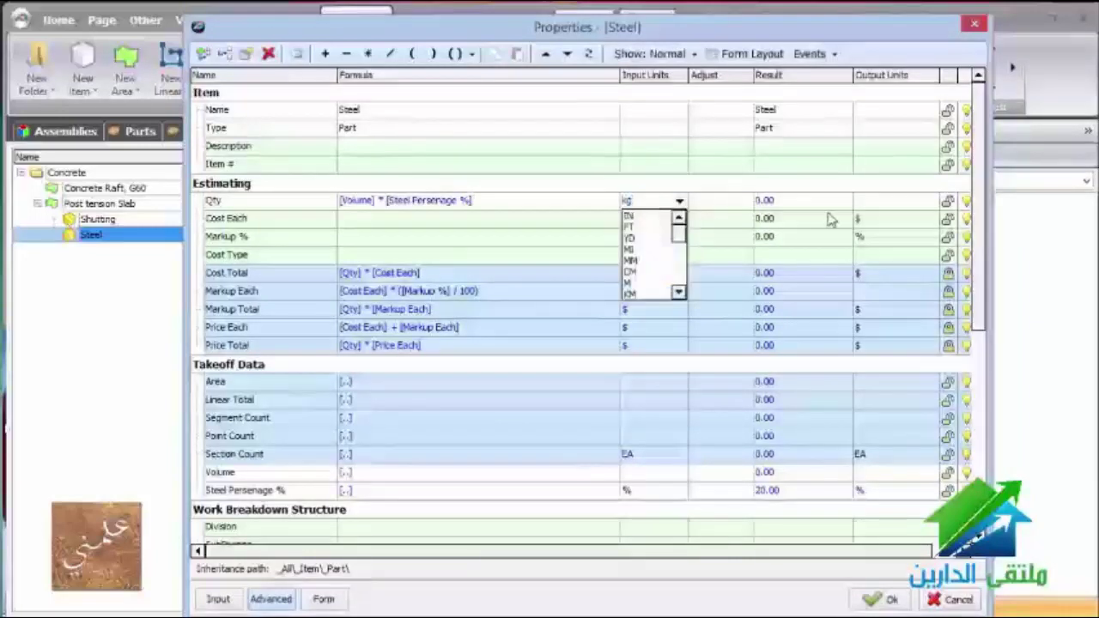
pyautogui.click(822, 223)
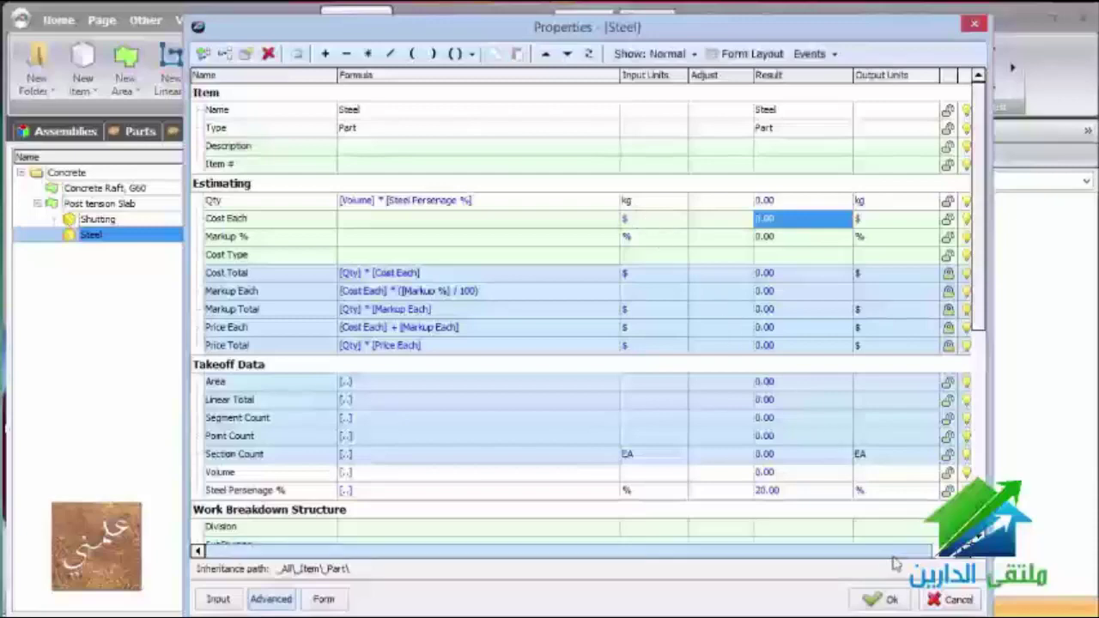
pyautogui.click(885, 599)
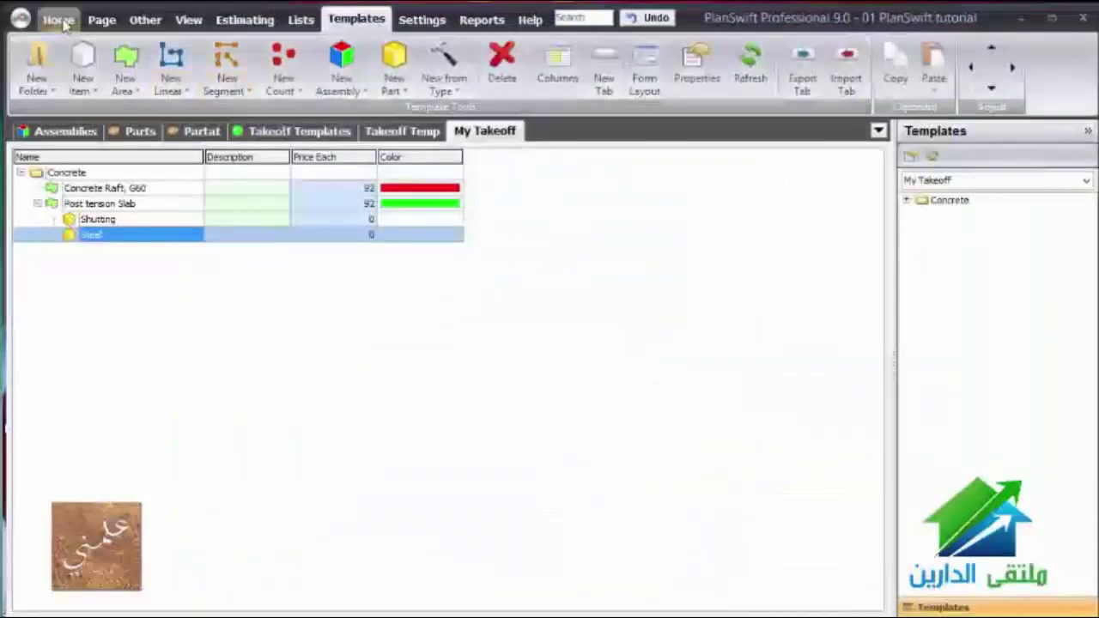
# Delete the existing Post tension Slab takeoff from the Ground floor plan.
pyautogui.click(59, 20)
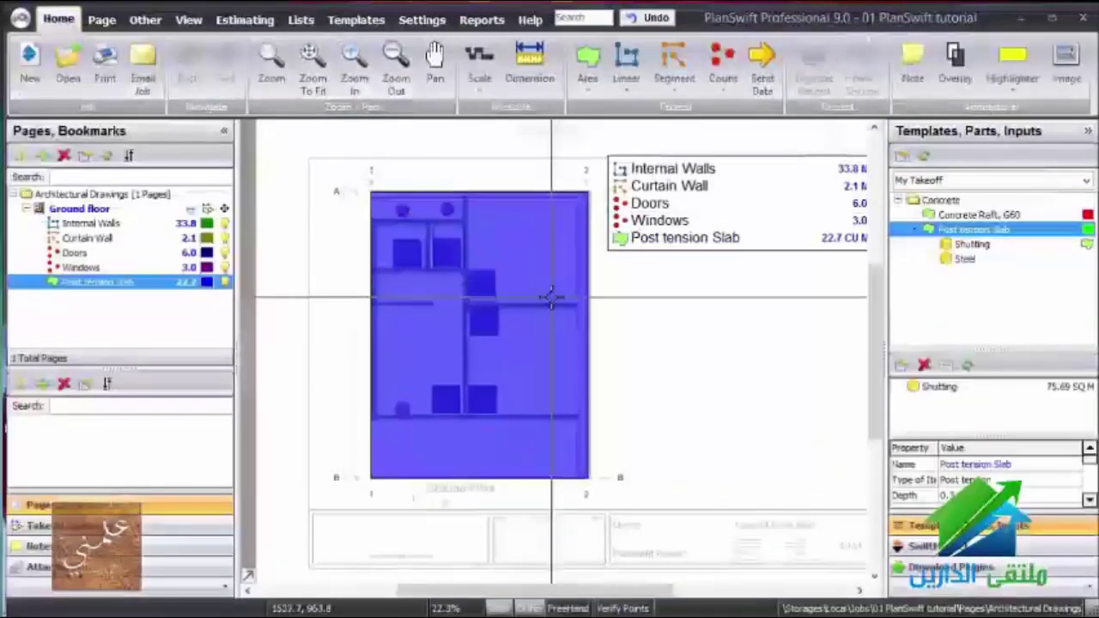
pyautogui.click(550, 298)
pyautogui.press('Delete')
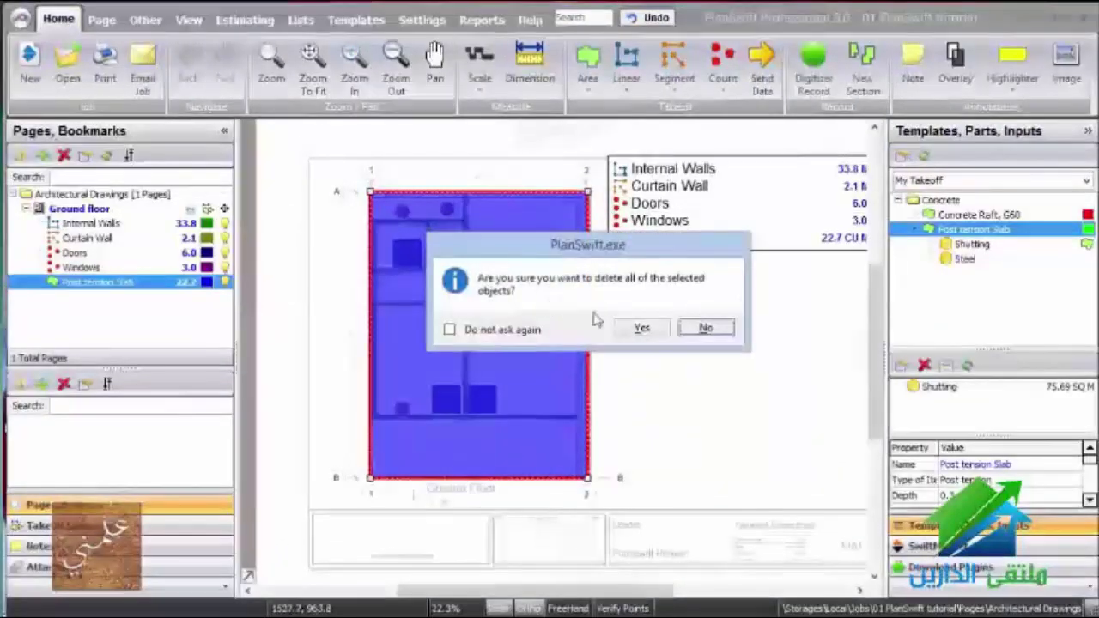
pyautogui.click(642, 328)
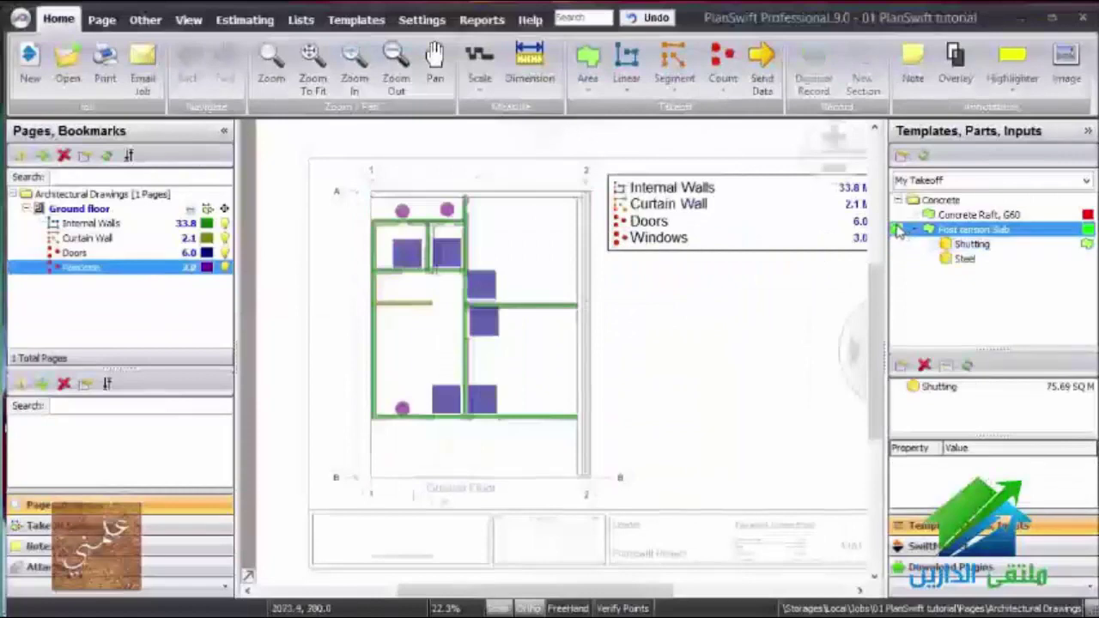
# Record a new Post tension Slab takeoff from the template as a box covering the whole Ground floor plan, keeping the default properties.
pyautogui.doubleClick(898, 231)
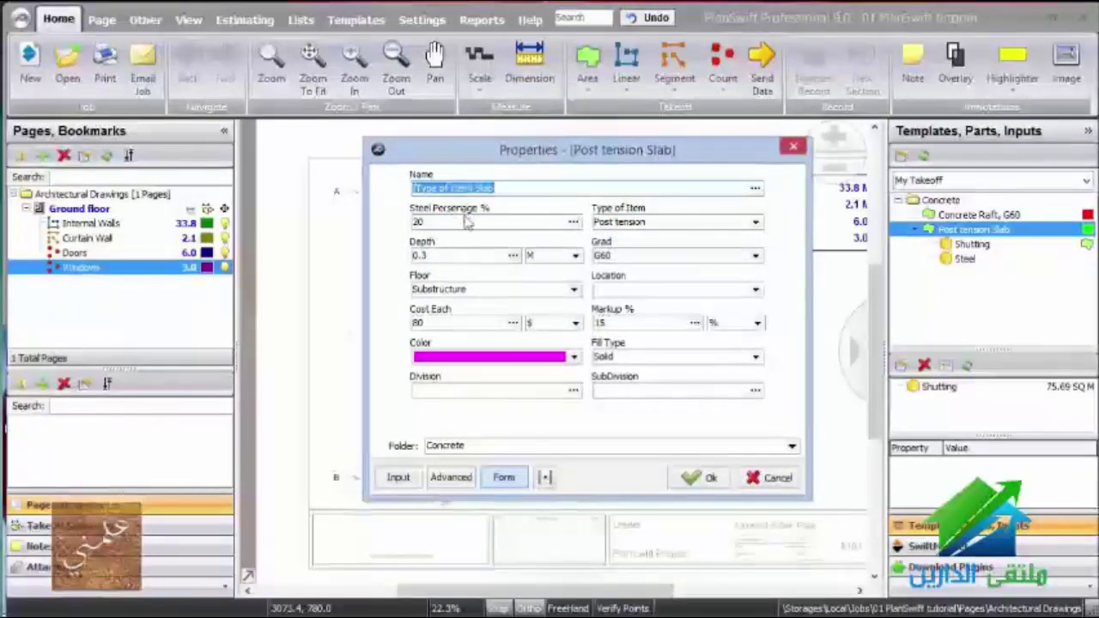
pyautogui.click(702, 483)
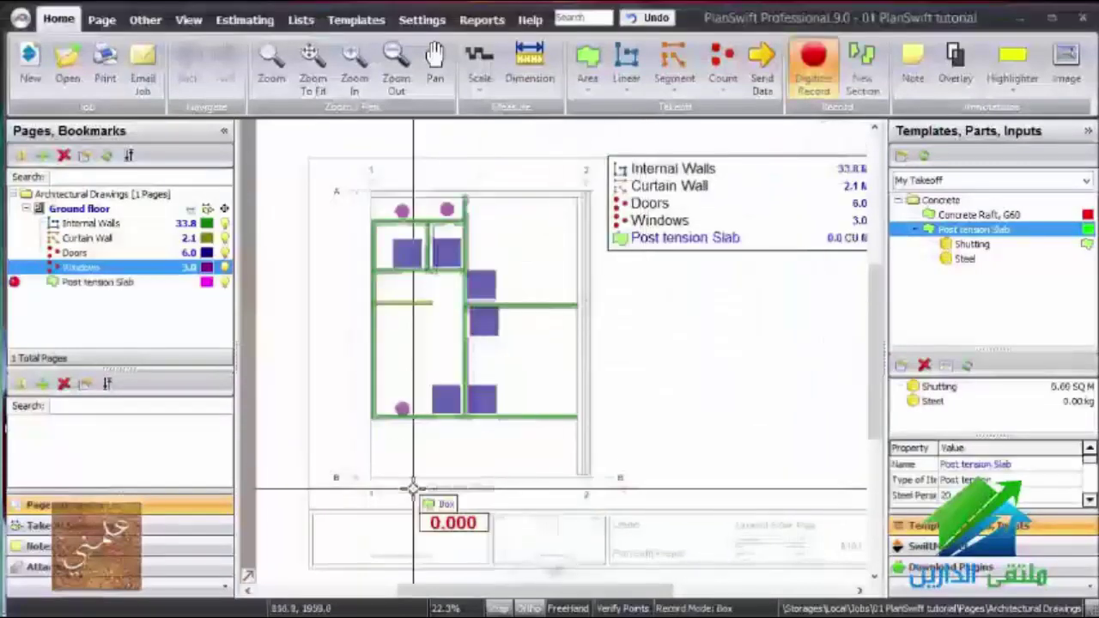
pyautogui.click(371, 478)
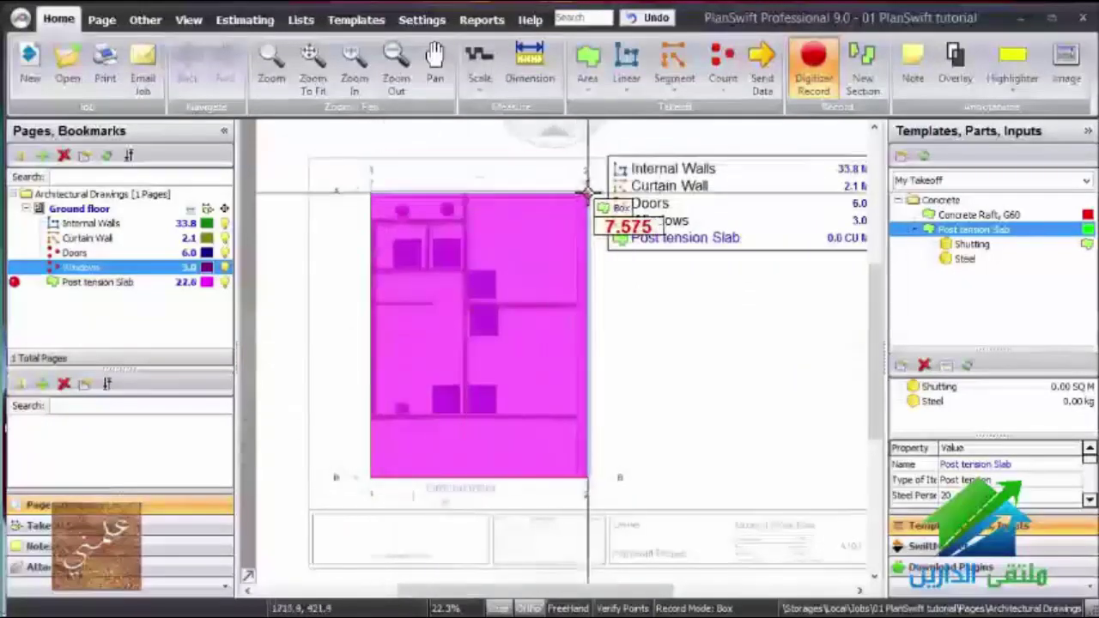
pyautogui.click(588, 192)
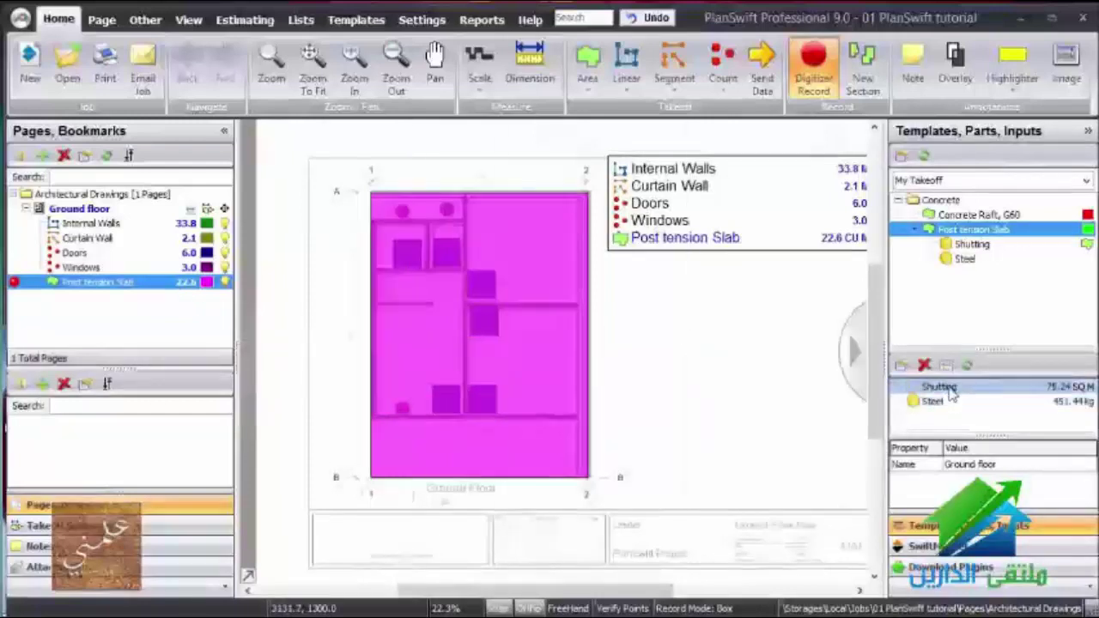
pyautogui.click(1051, 402)
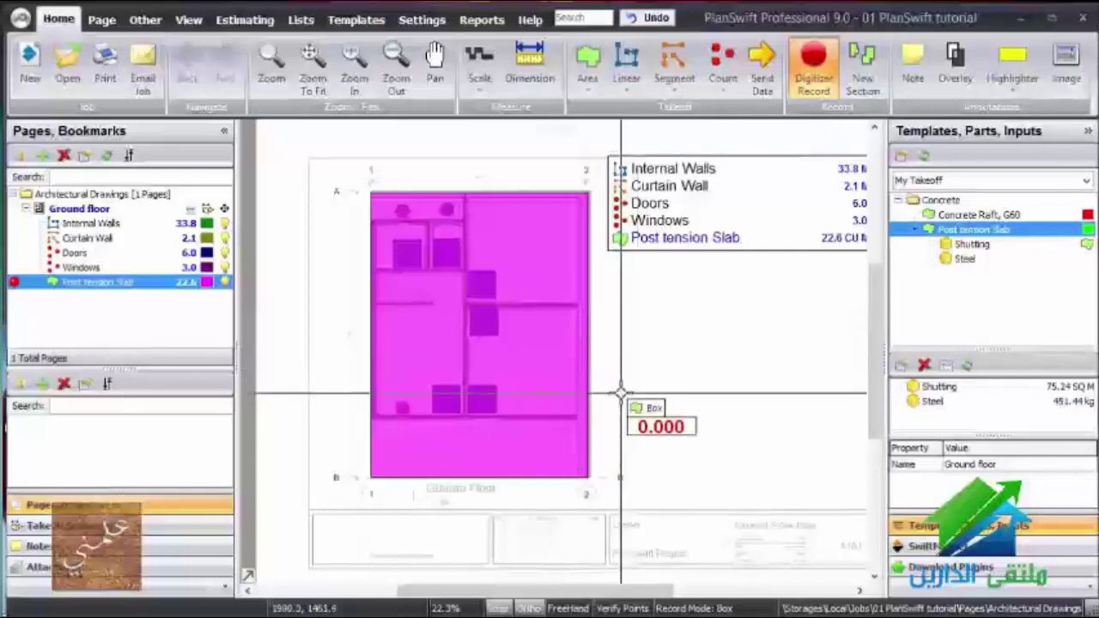
pyautogui.press('Escape')
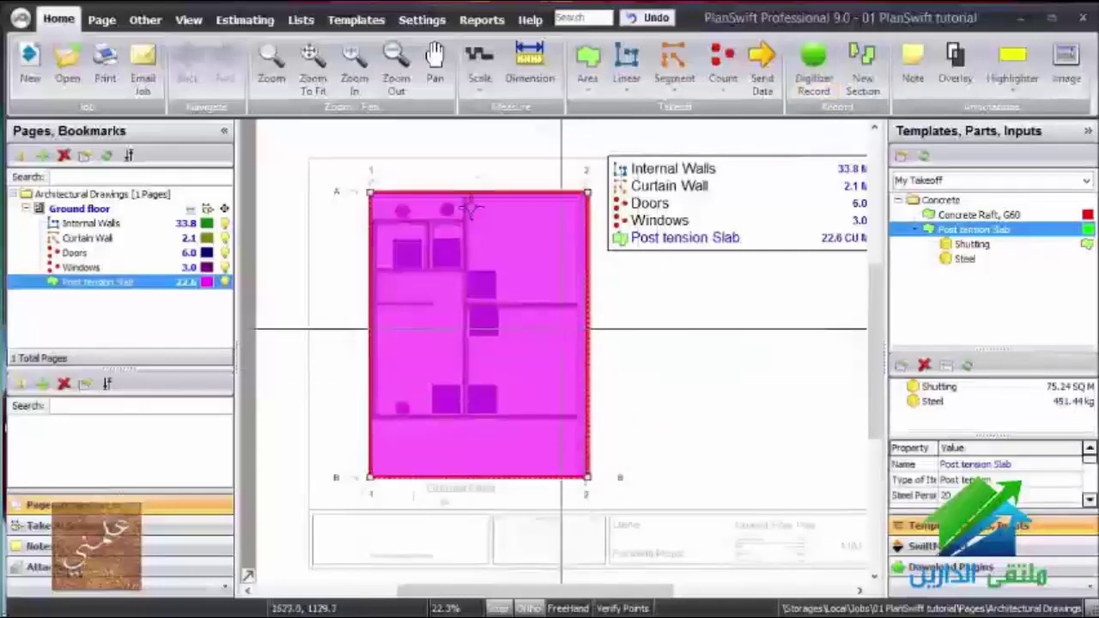
# Reopen the Steel part template under Post tension Slab in its advanced properties and open its Type property for editing.
pyautogui.click(261, 20)
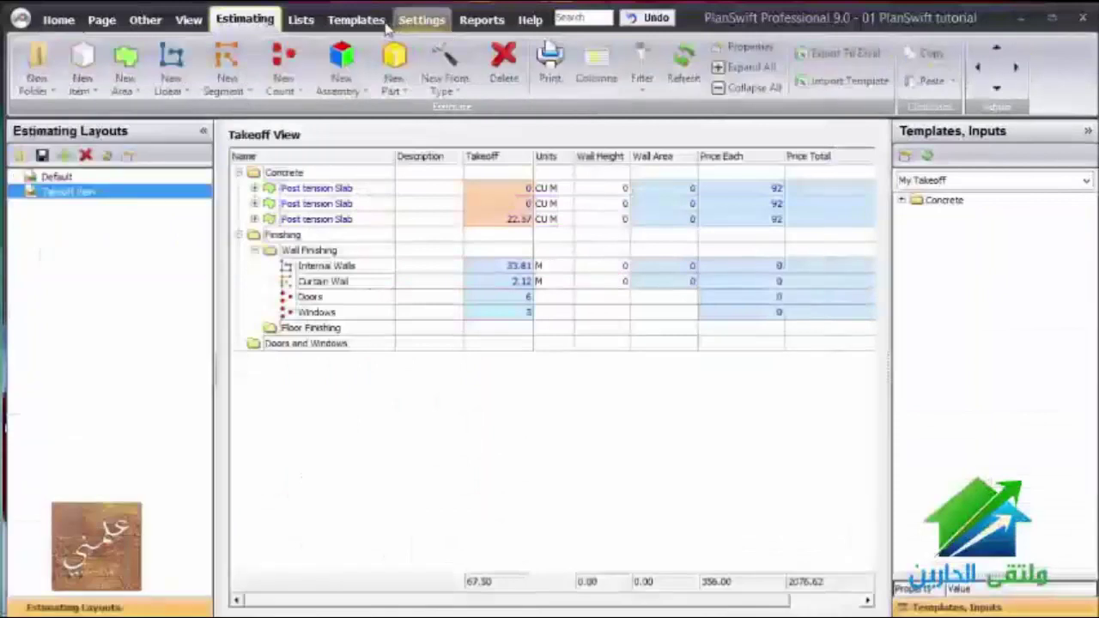
pyautogui.click(354, 20)
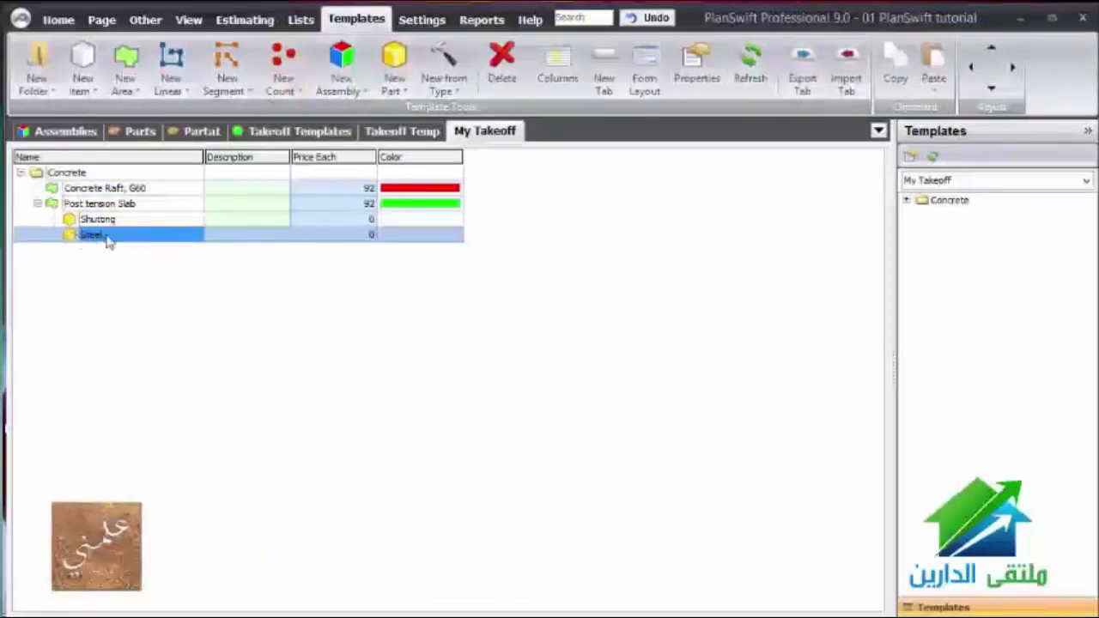
pyautogui.doubleClick(91, 235)
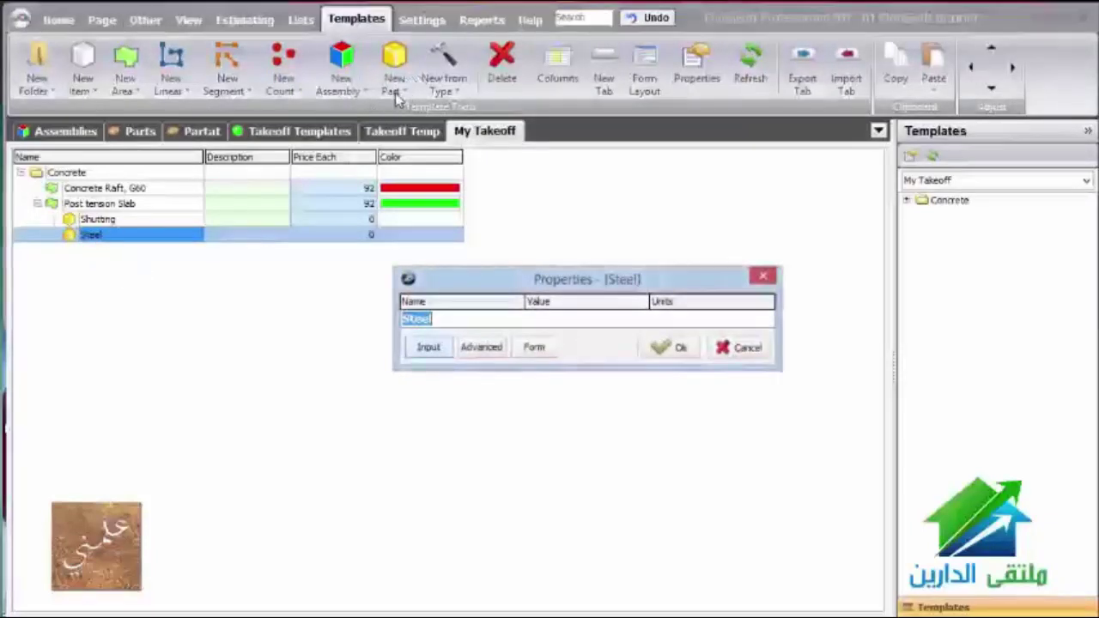
pyautogui.click(484, 350)
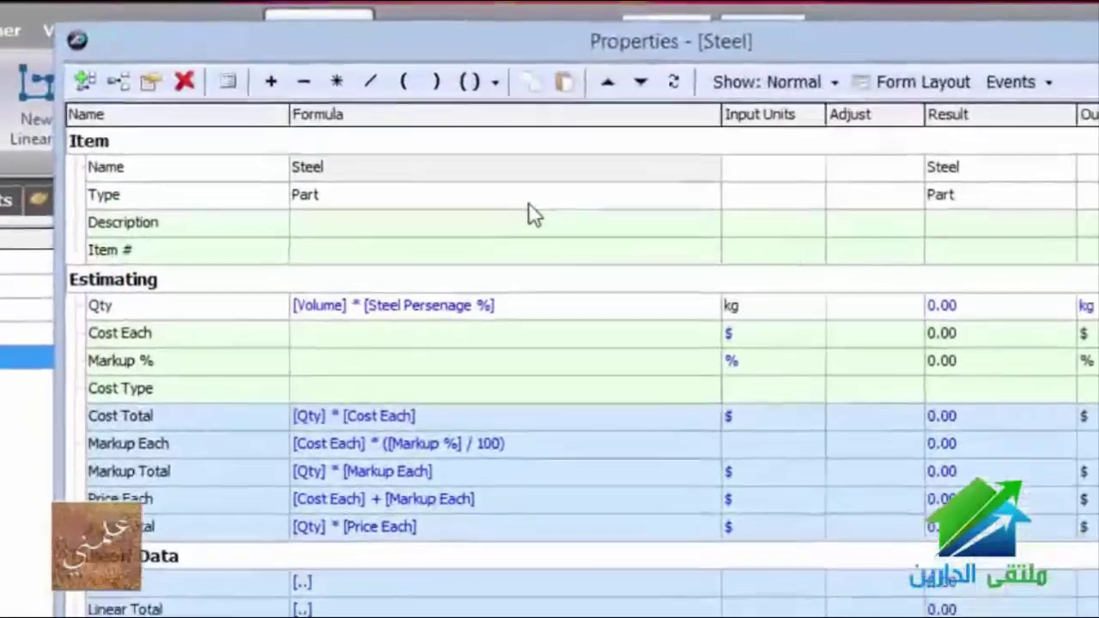
pyautogui.click(503, 151)
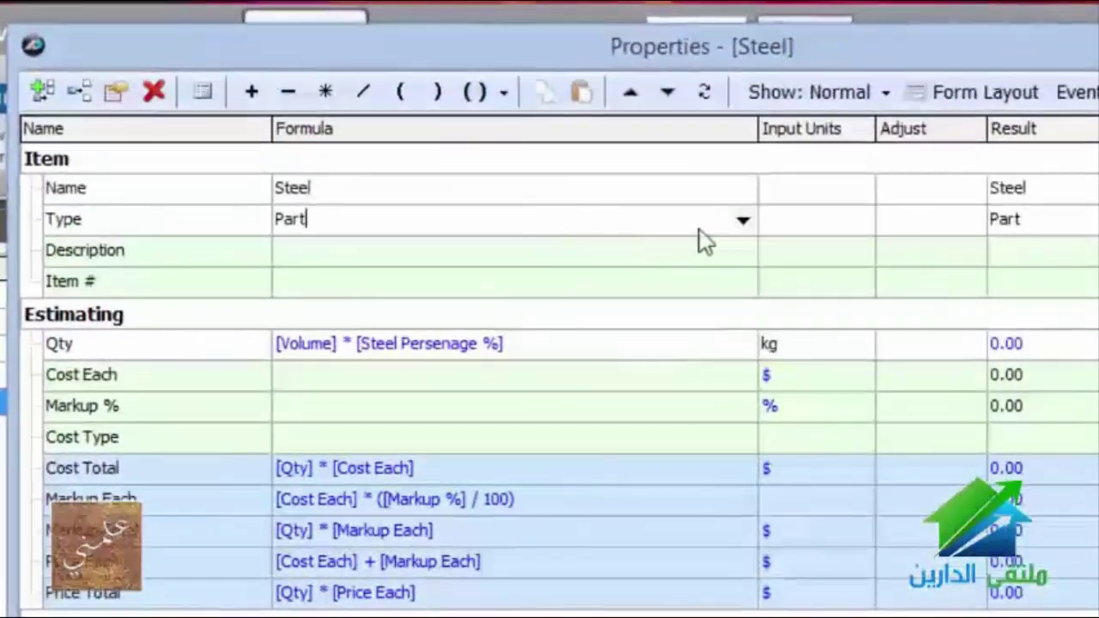